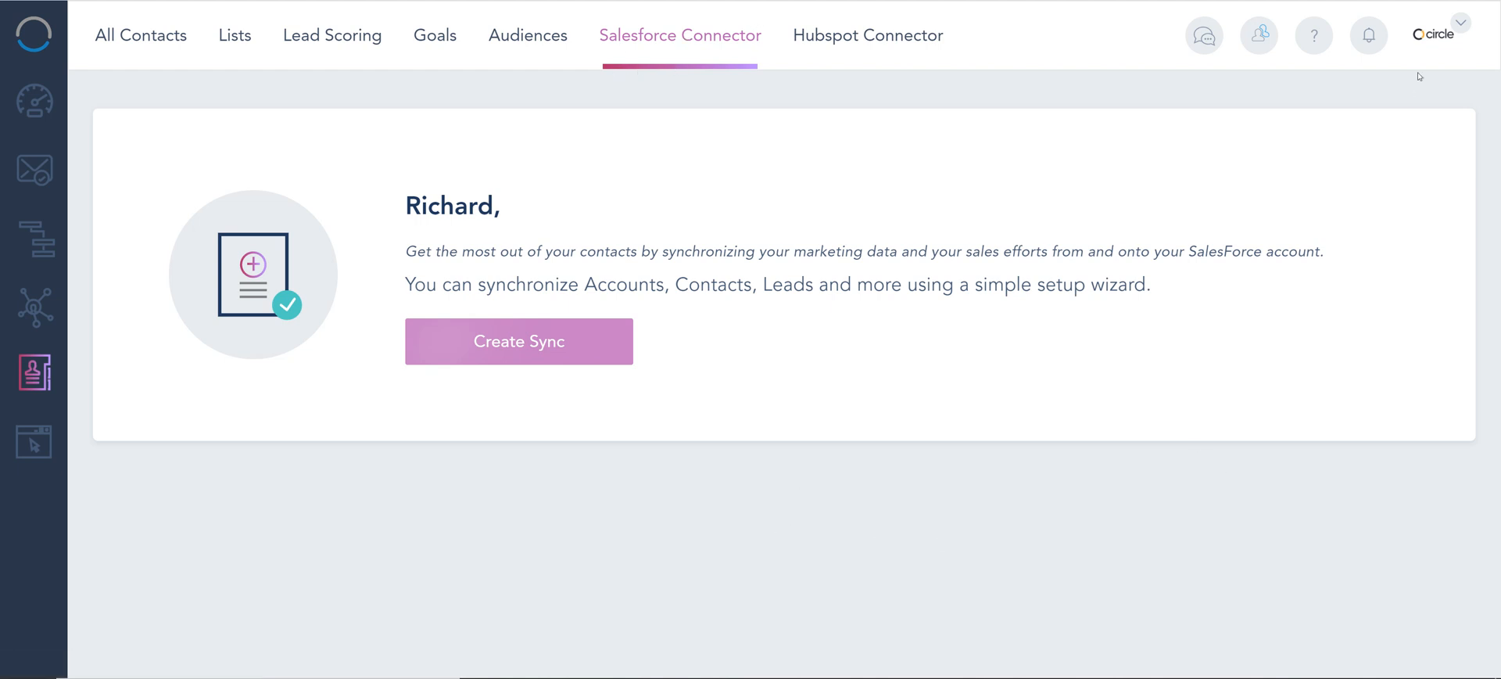
left_click(1457, 23)
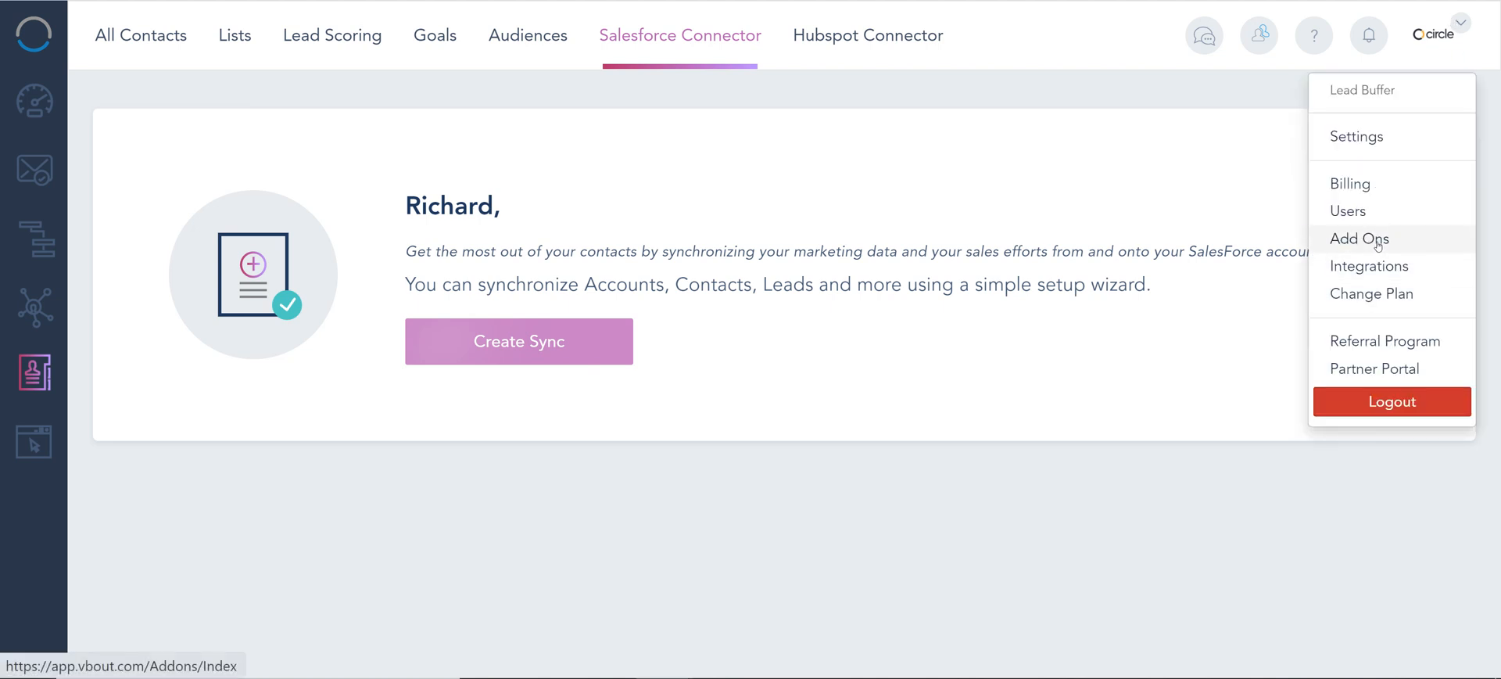
left_click(678, 124)
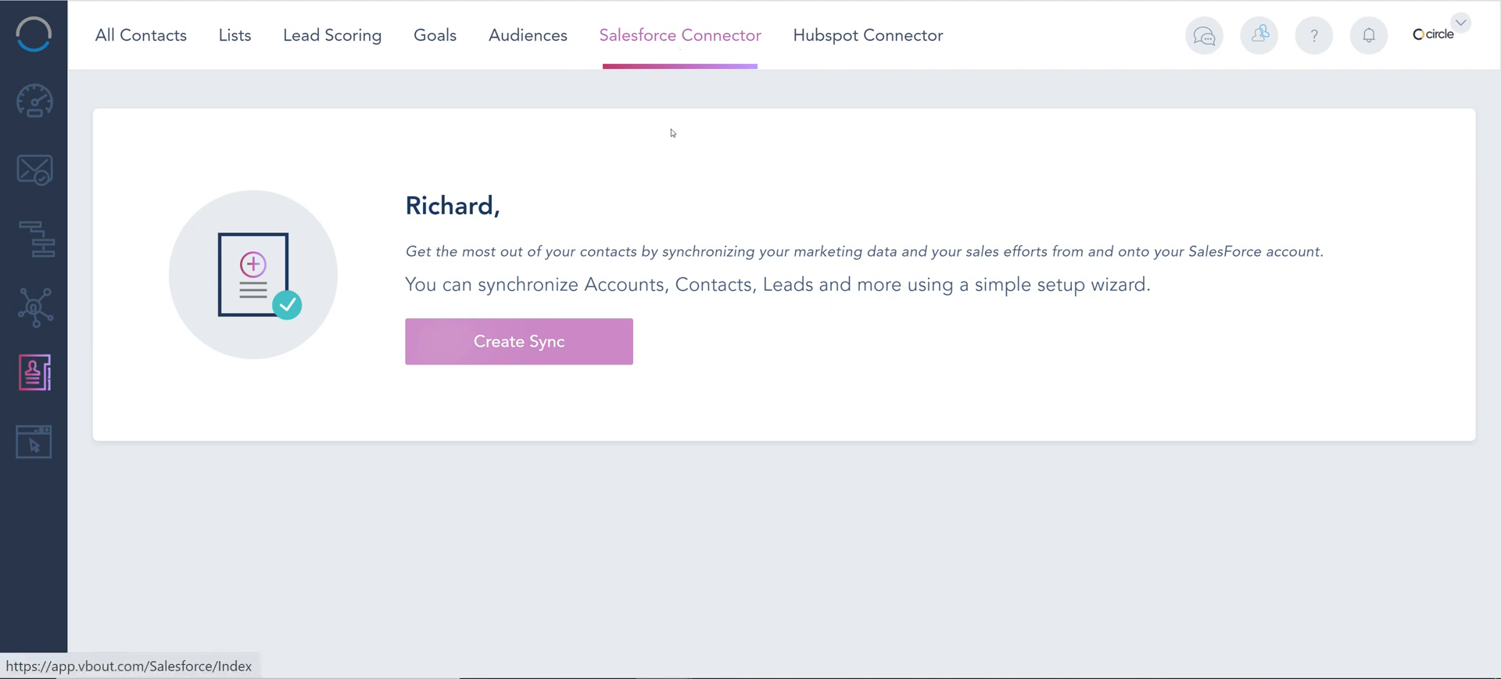
Create a new Salesforce sync with the title "Master sync"
left_click(545, 344)
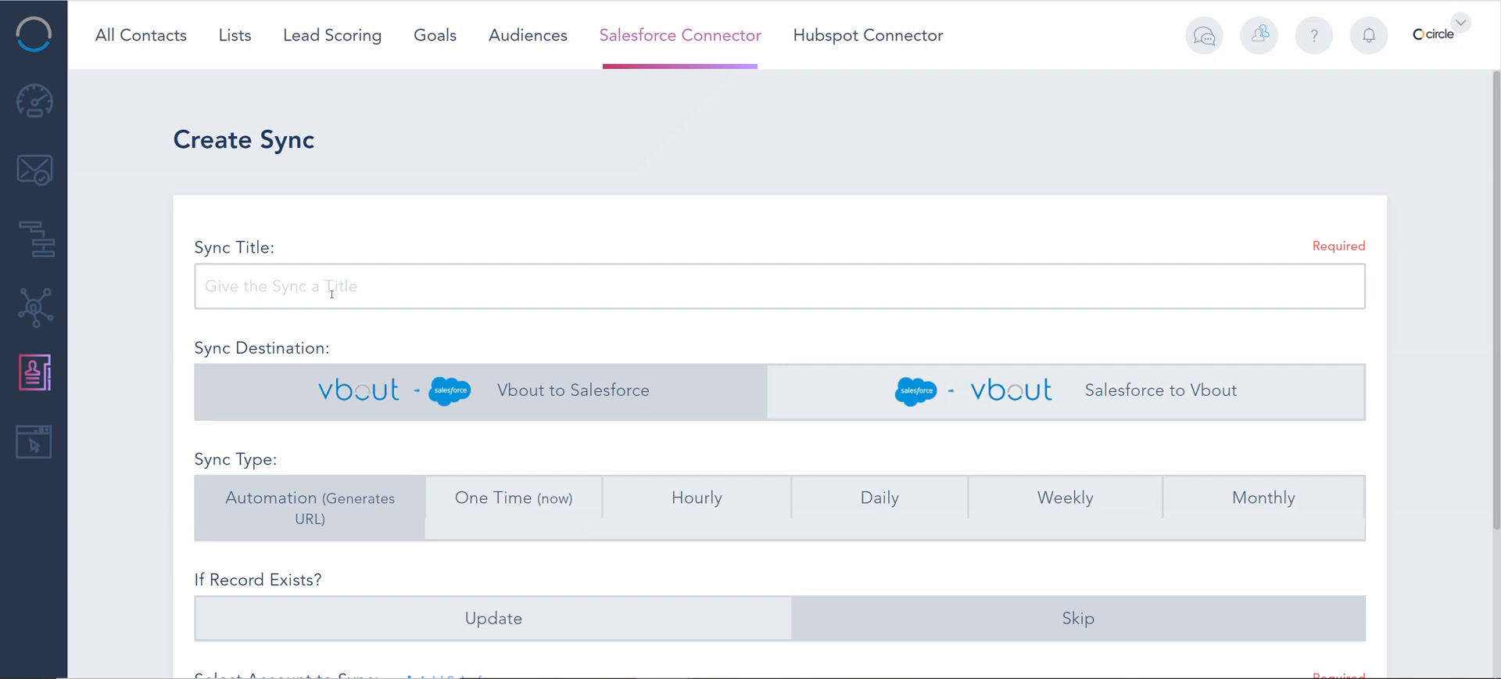
left_click(331, 293)
type("Te")
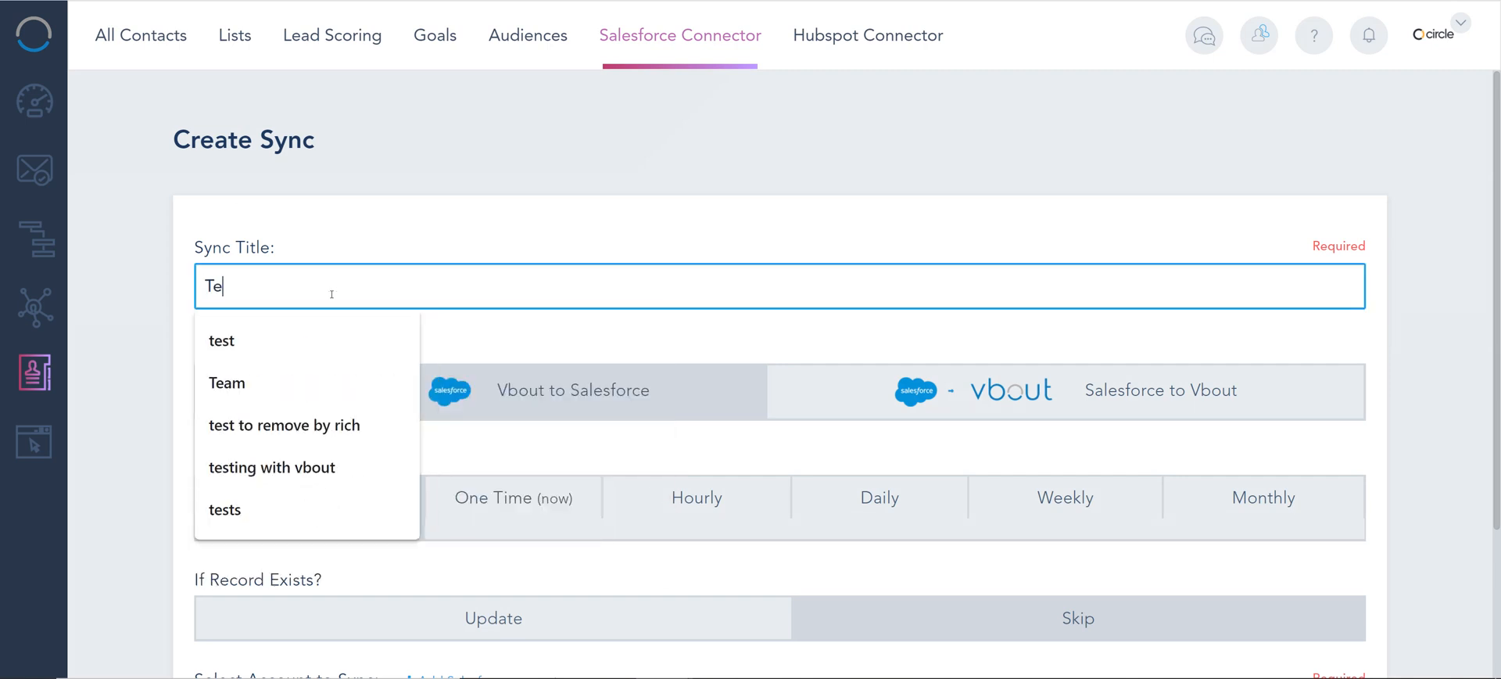
type("st S")
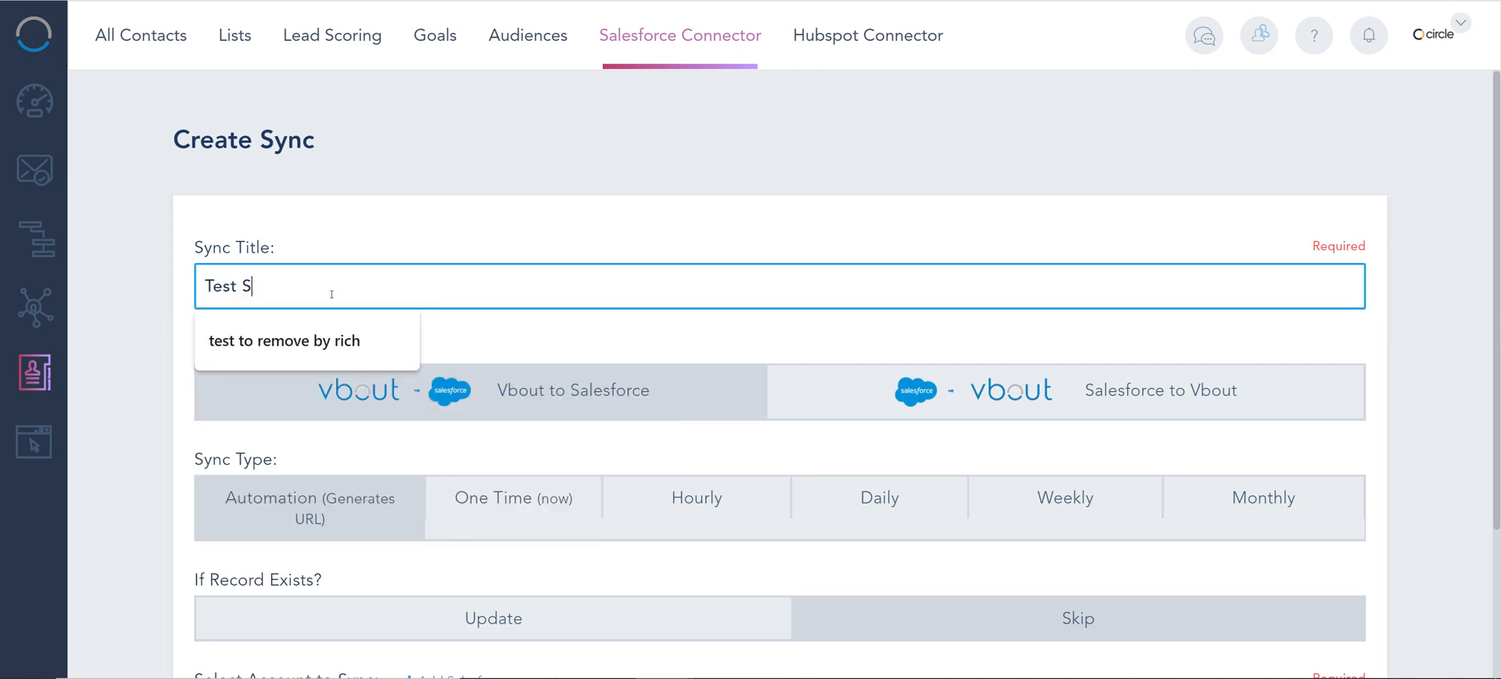
type("ync")
key("ctrl+a")
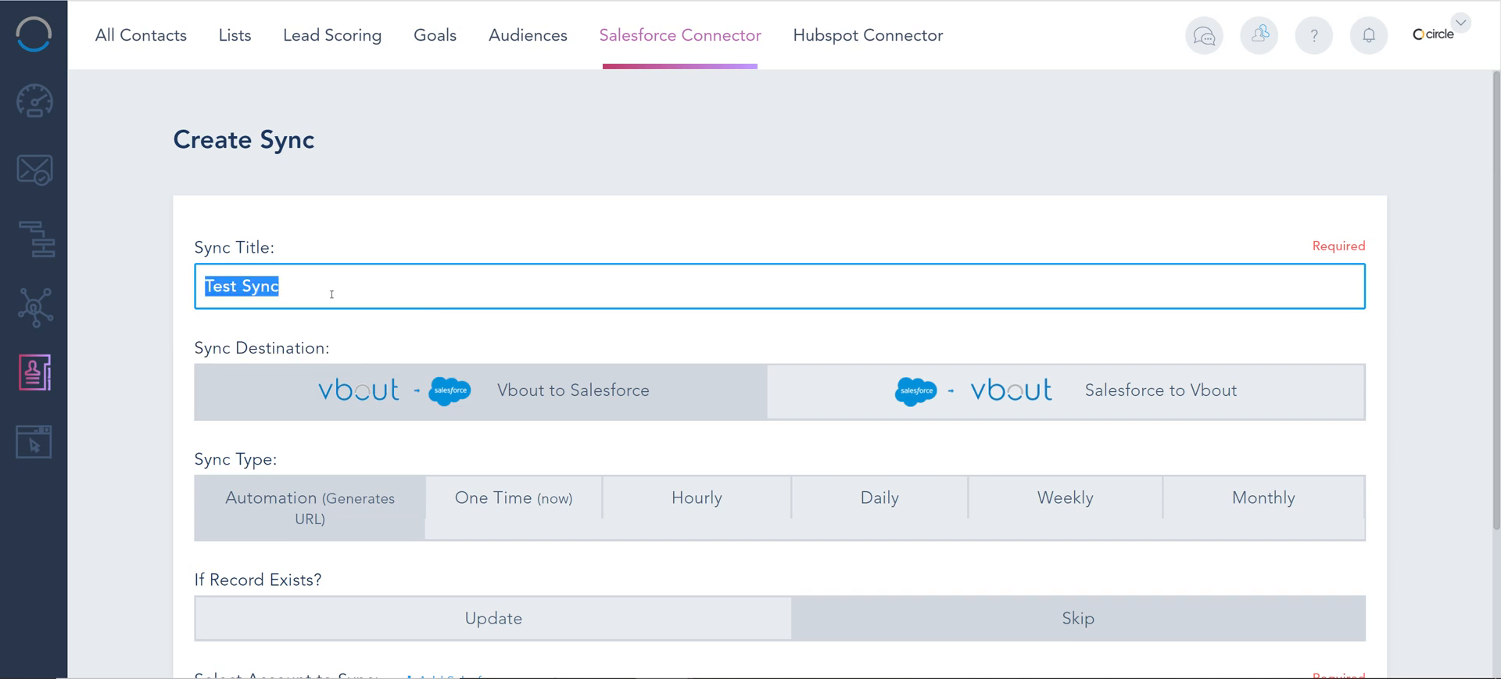
type("Master ")
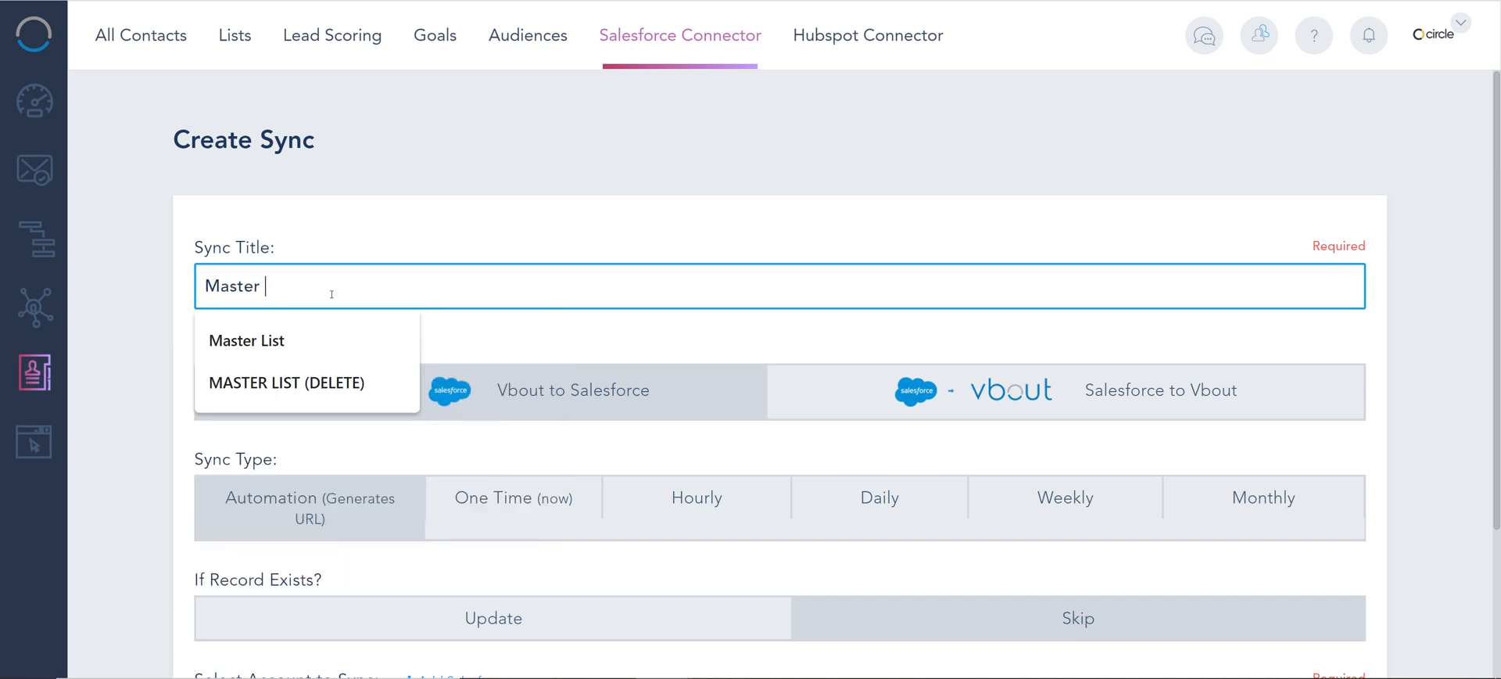
type("sync")
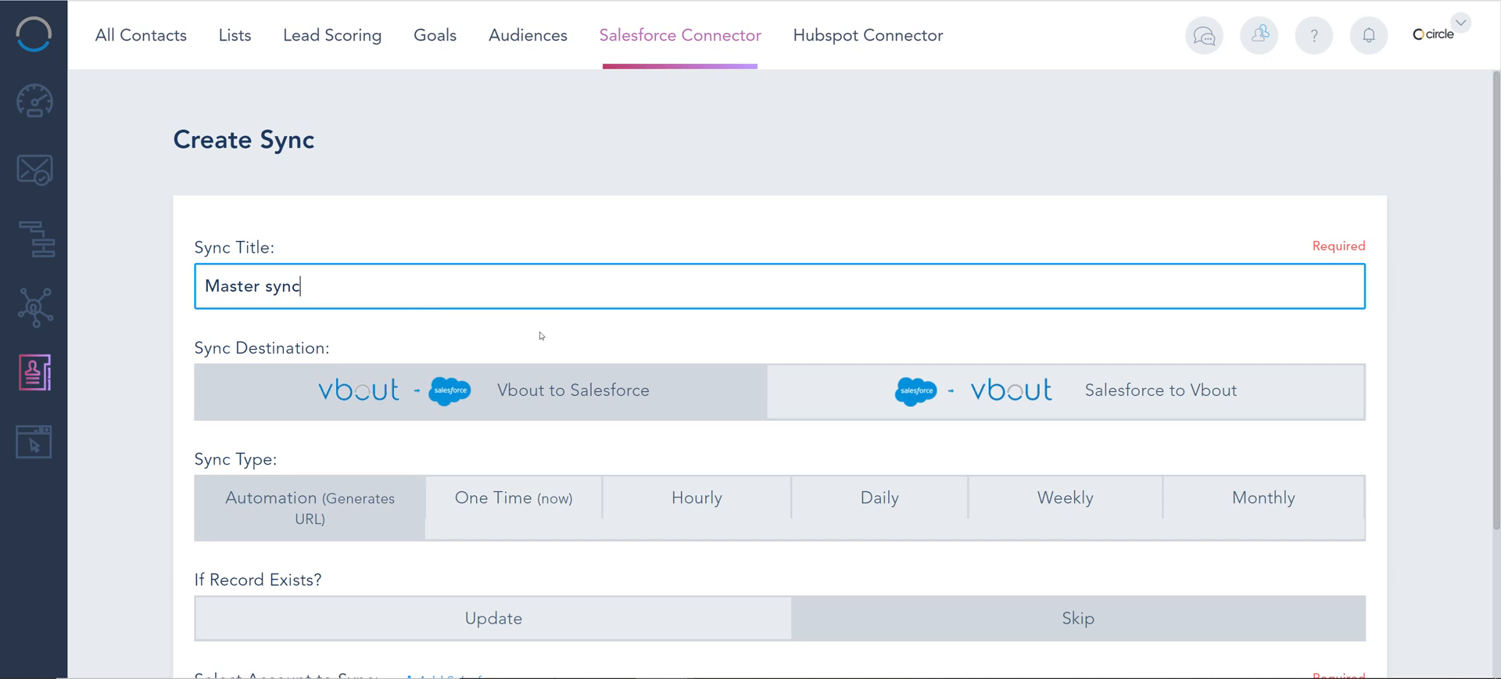
Try the One Time, Hourly and Daily sync types before returning to Automation (Generates URL)
scroll(621, 336, "down", 2)
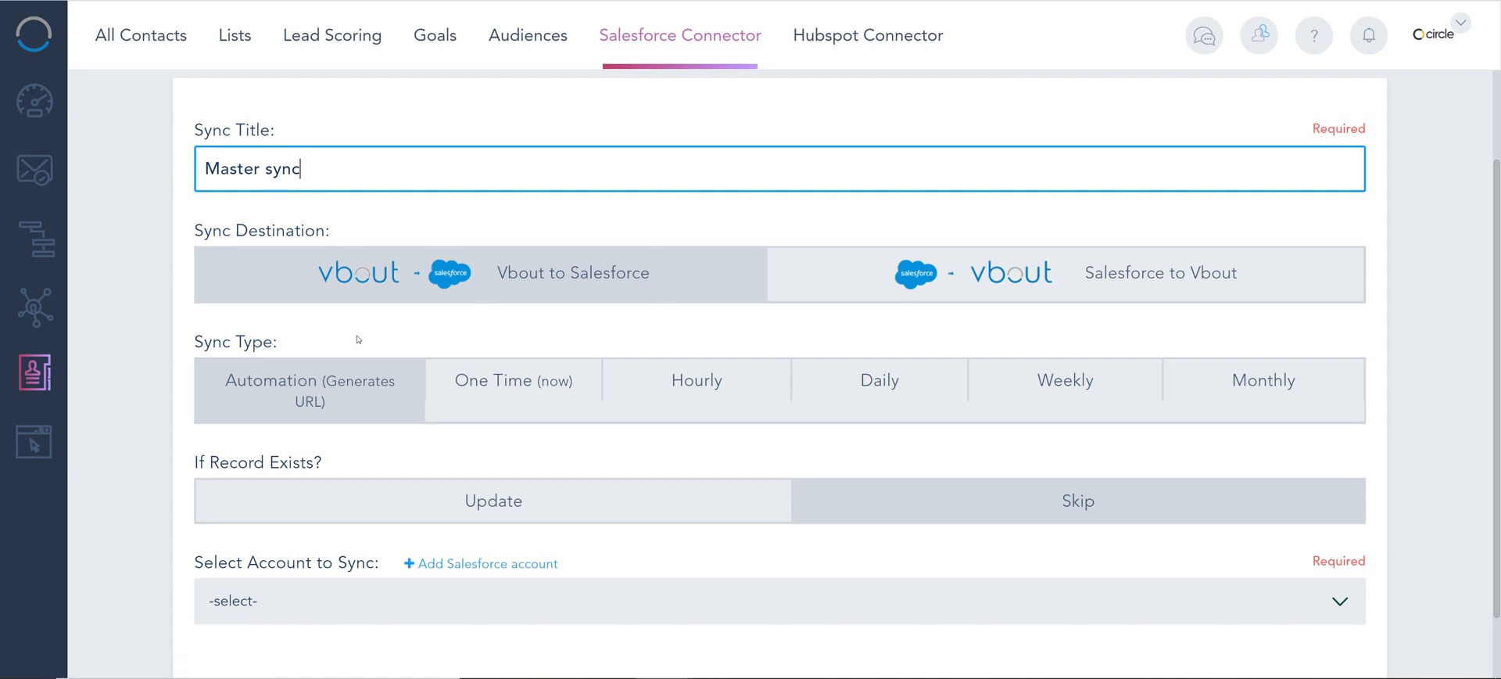
left_click(474, 398)
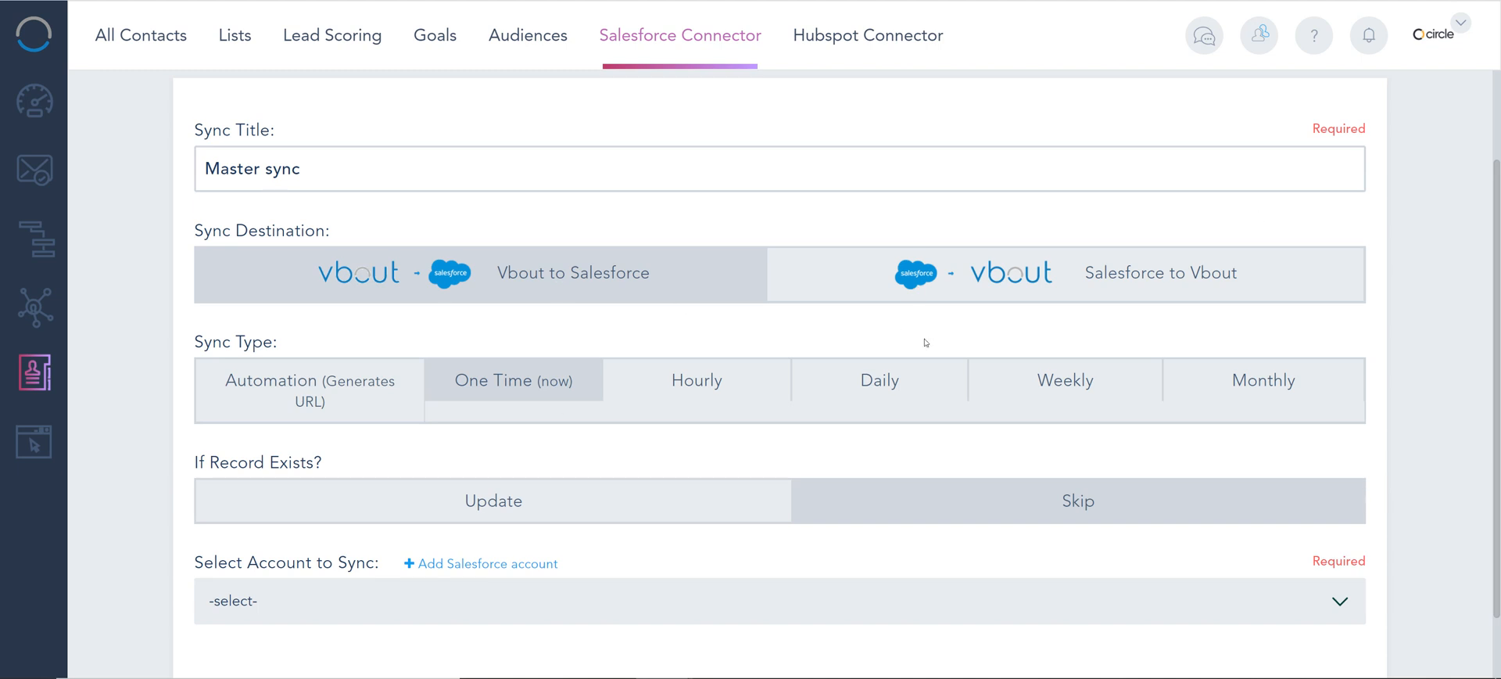
left_click(694, 381)
left_click(876, 385)
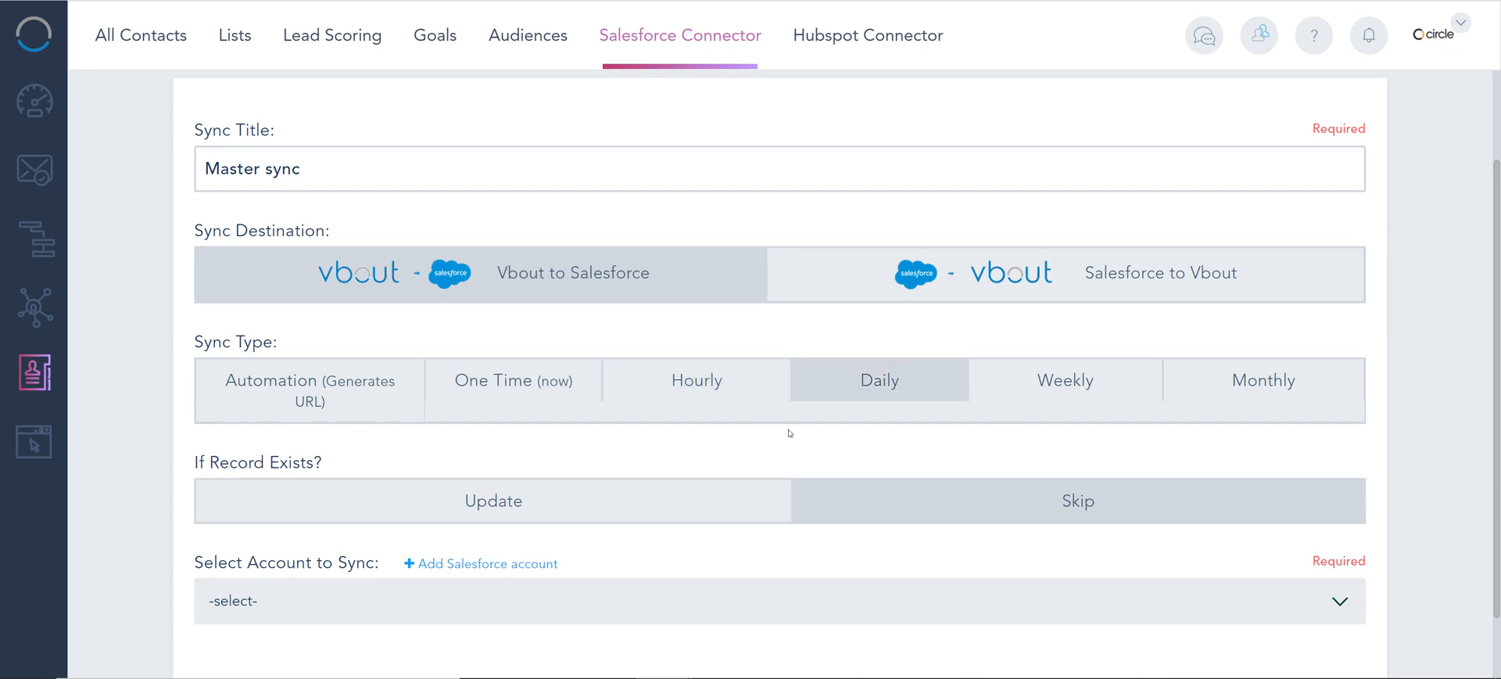
left_click(301, 395)
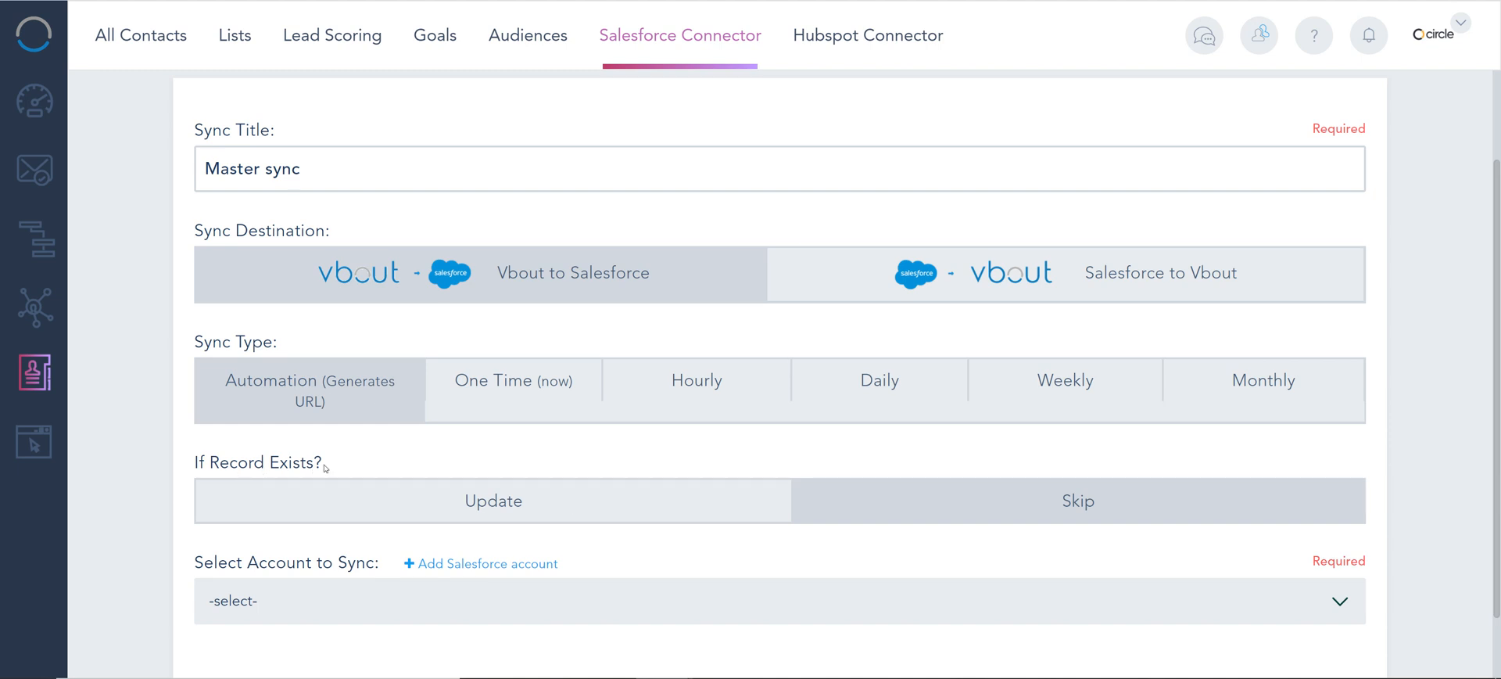
Set the sync to update a record if it already exists
scroll(441, 459, "down", 1)
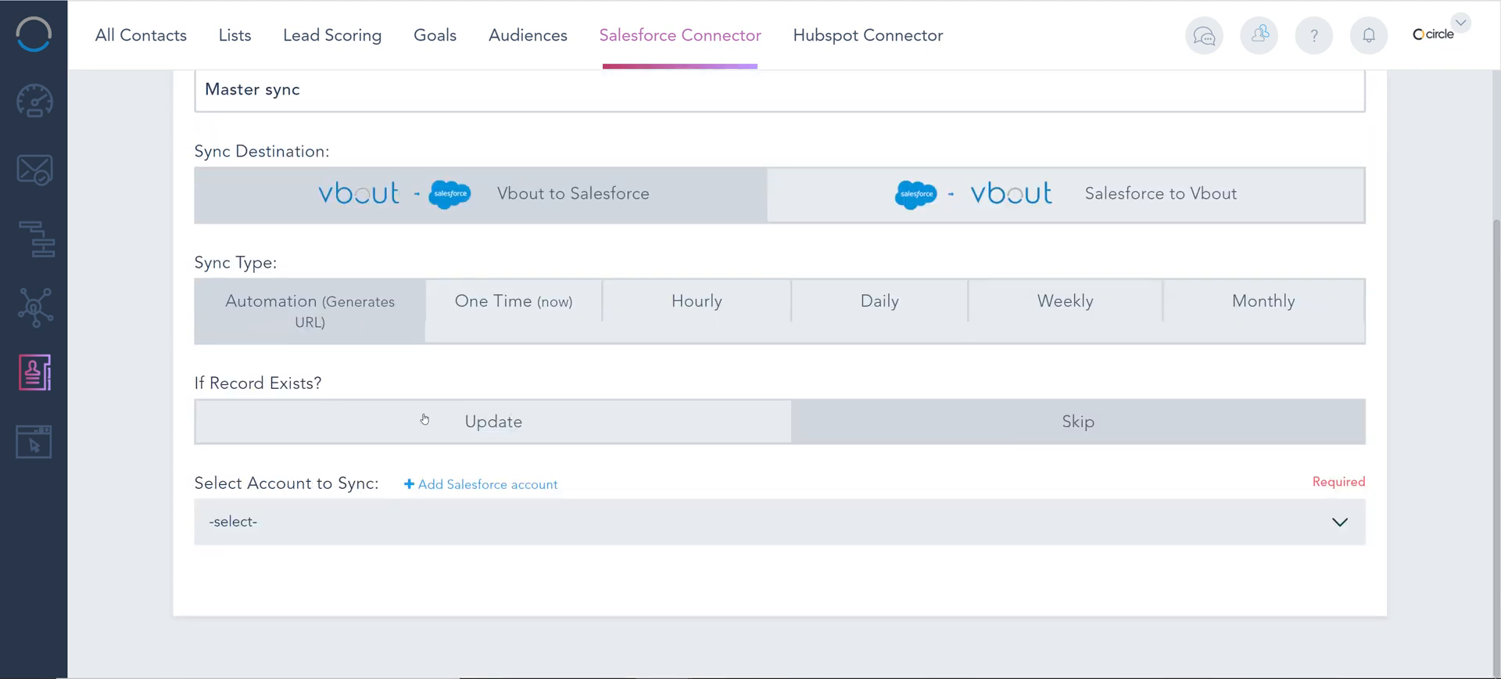
left_click(522, 425)
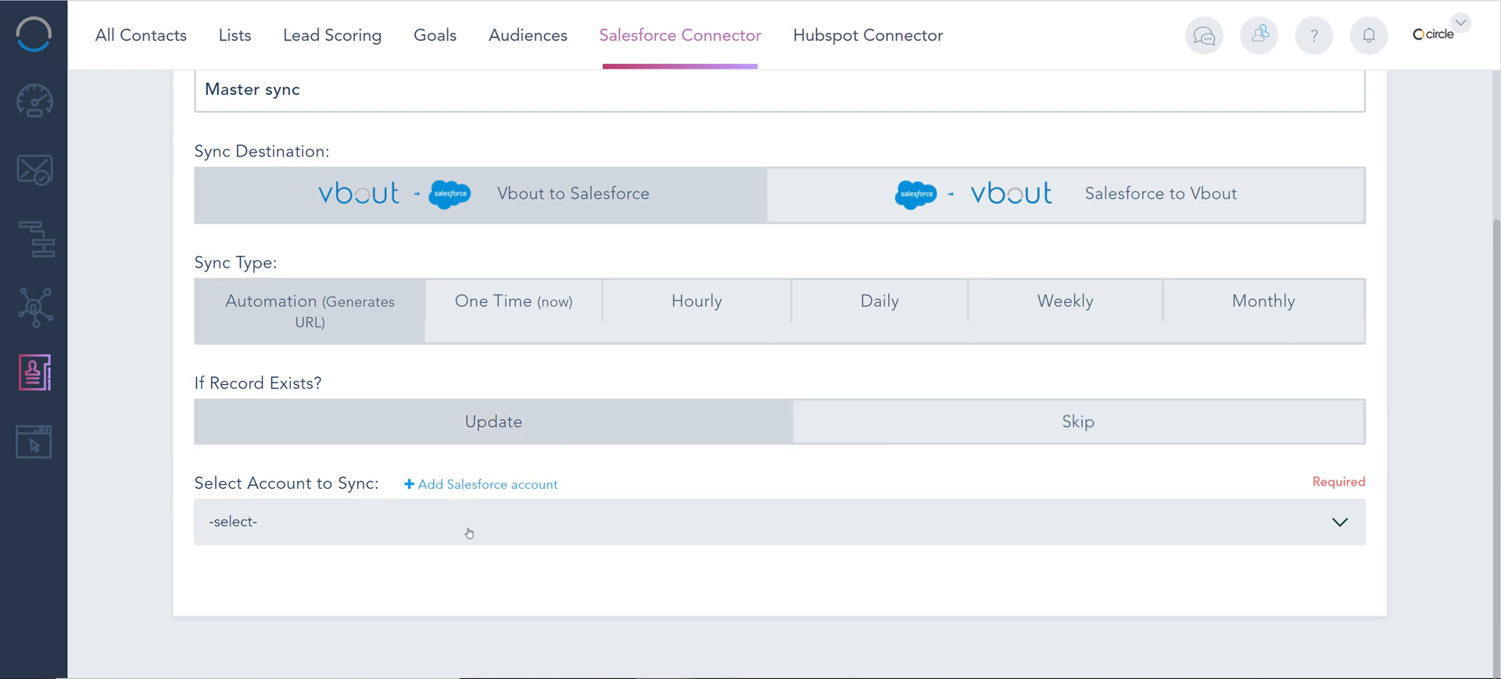
Connect a Salesforce profile and choose the first listed Salesforce account as the account to sync
left_click(375, 533)
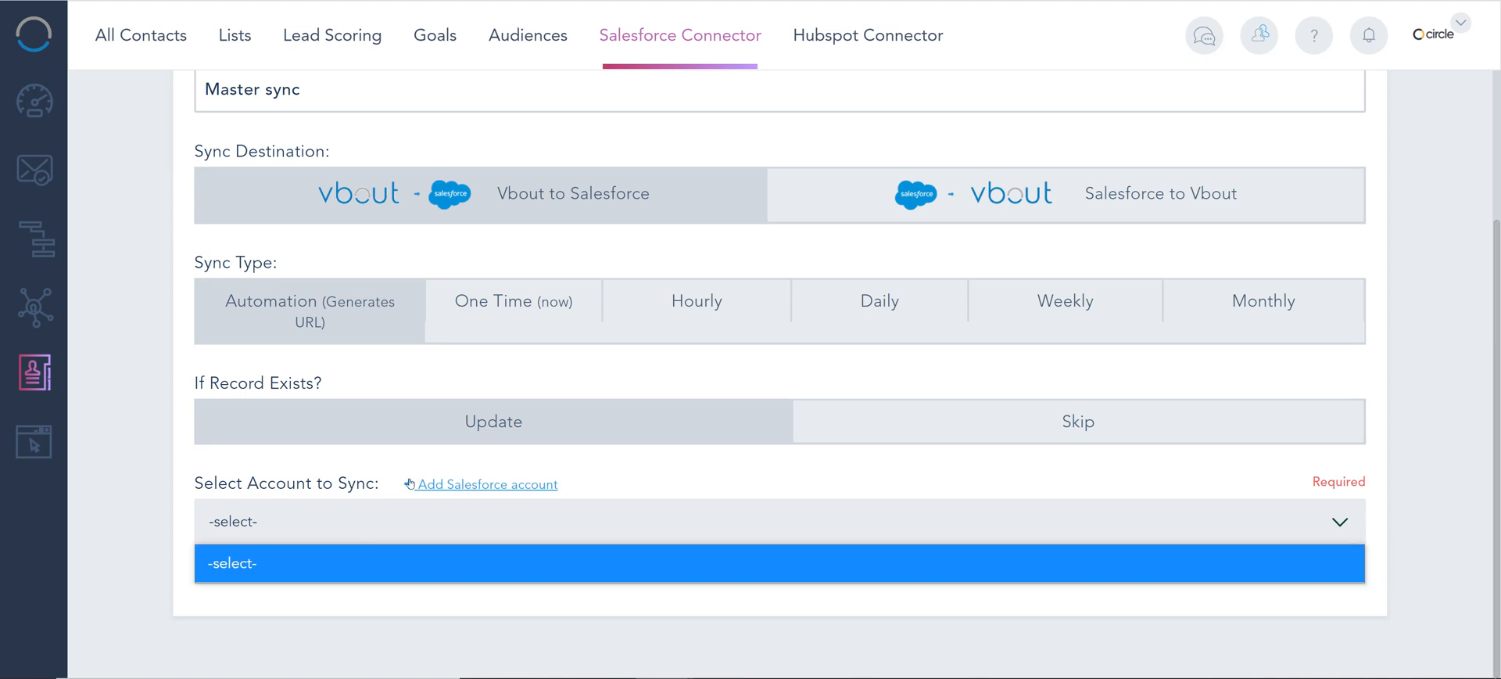
left_click(375, 475)
left_click(463, 485)
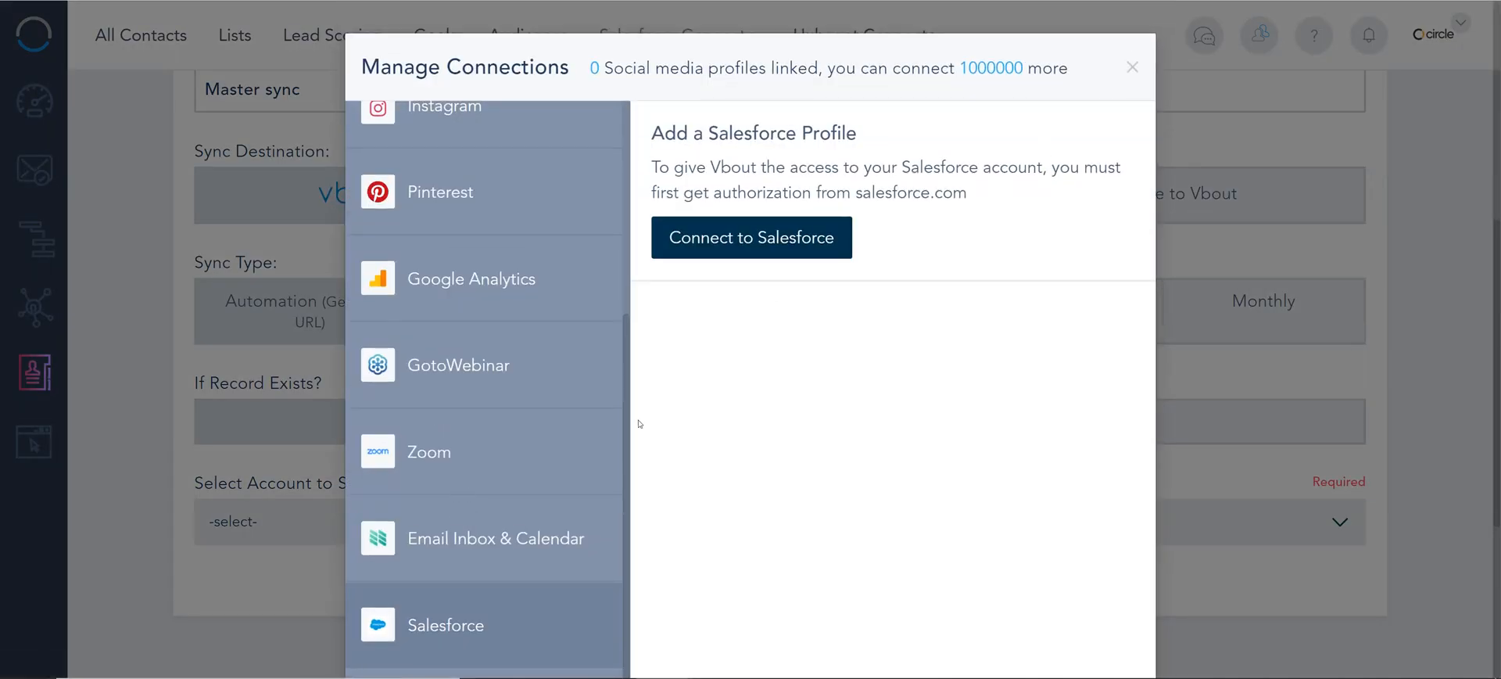
scroll(438, 439, "up", 4)
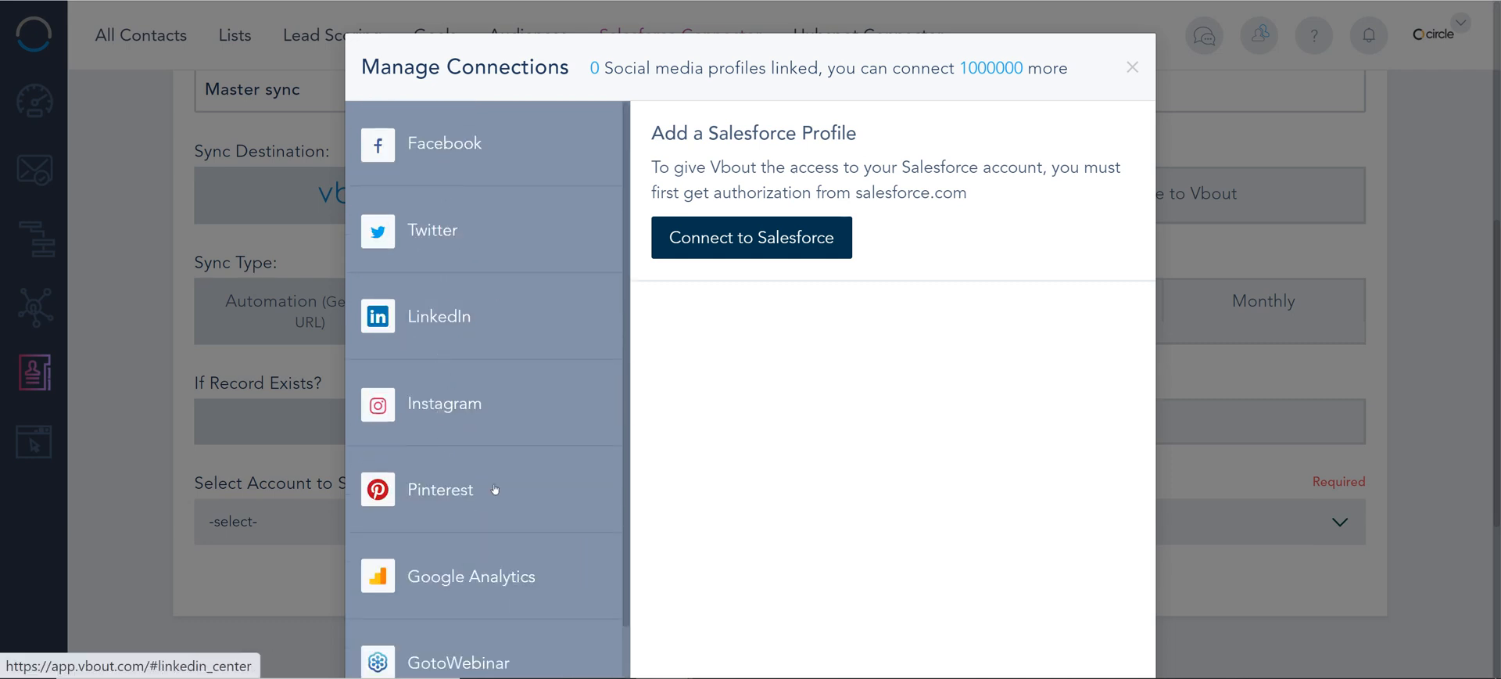
scroll(469, 453, "down", 2)
scroll(462, 446, "down", 3)
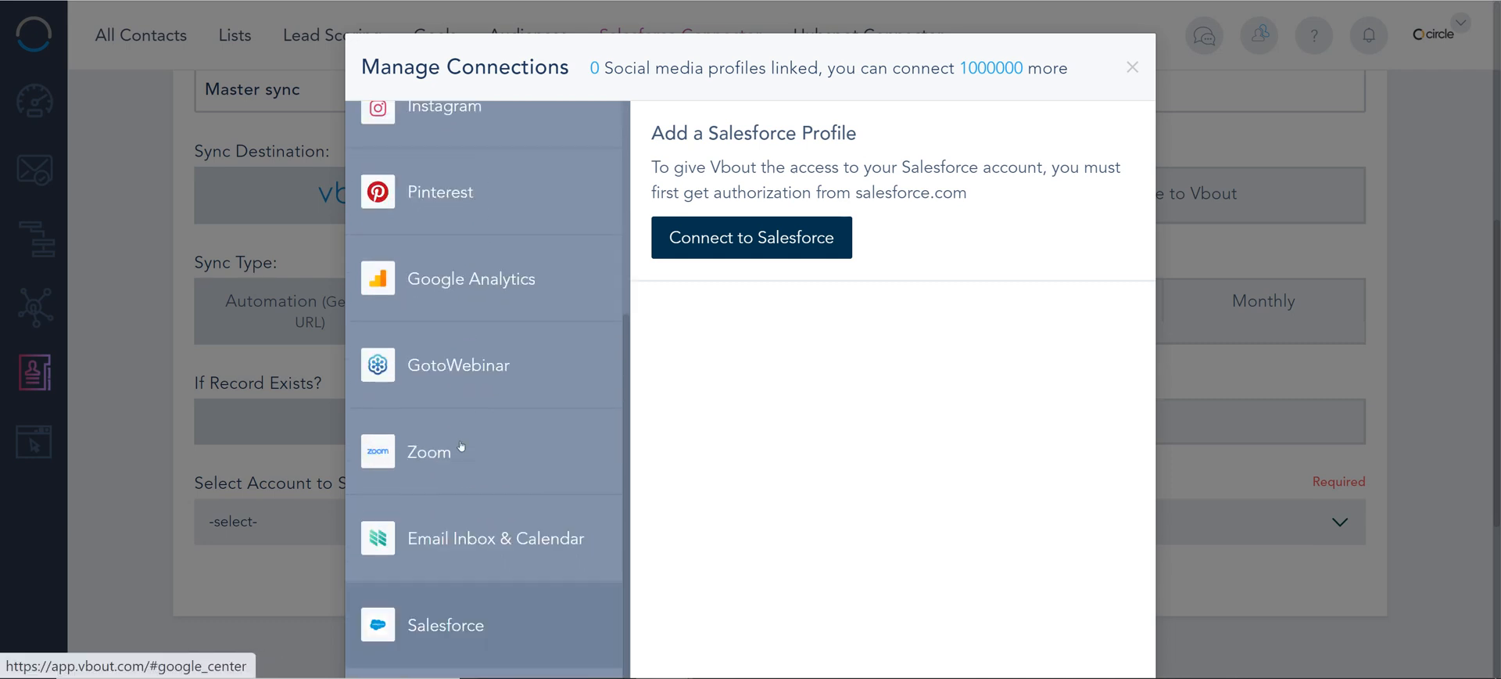
left_click(792, 235)
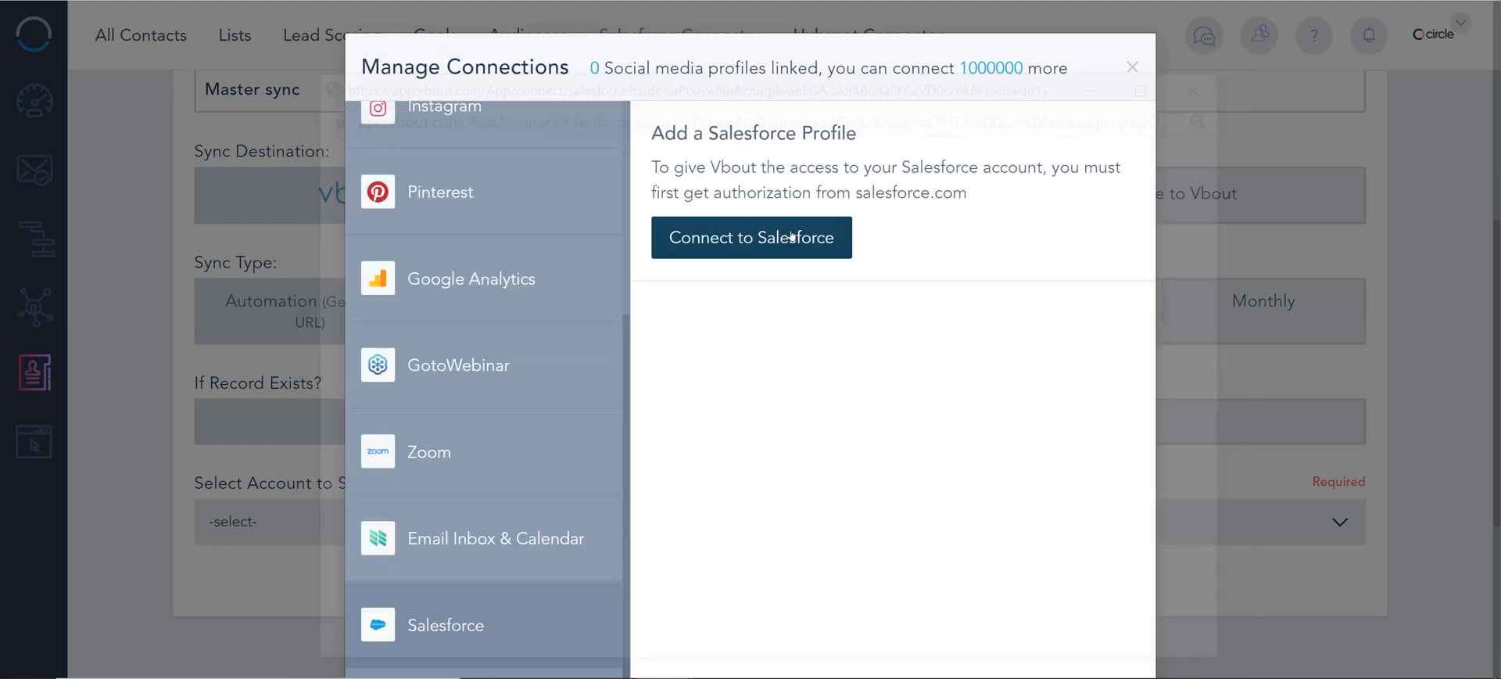
left_click(1132, 67)
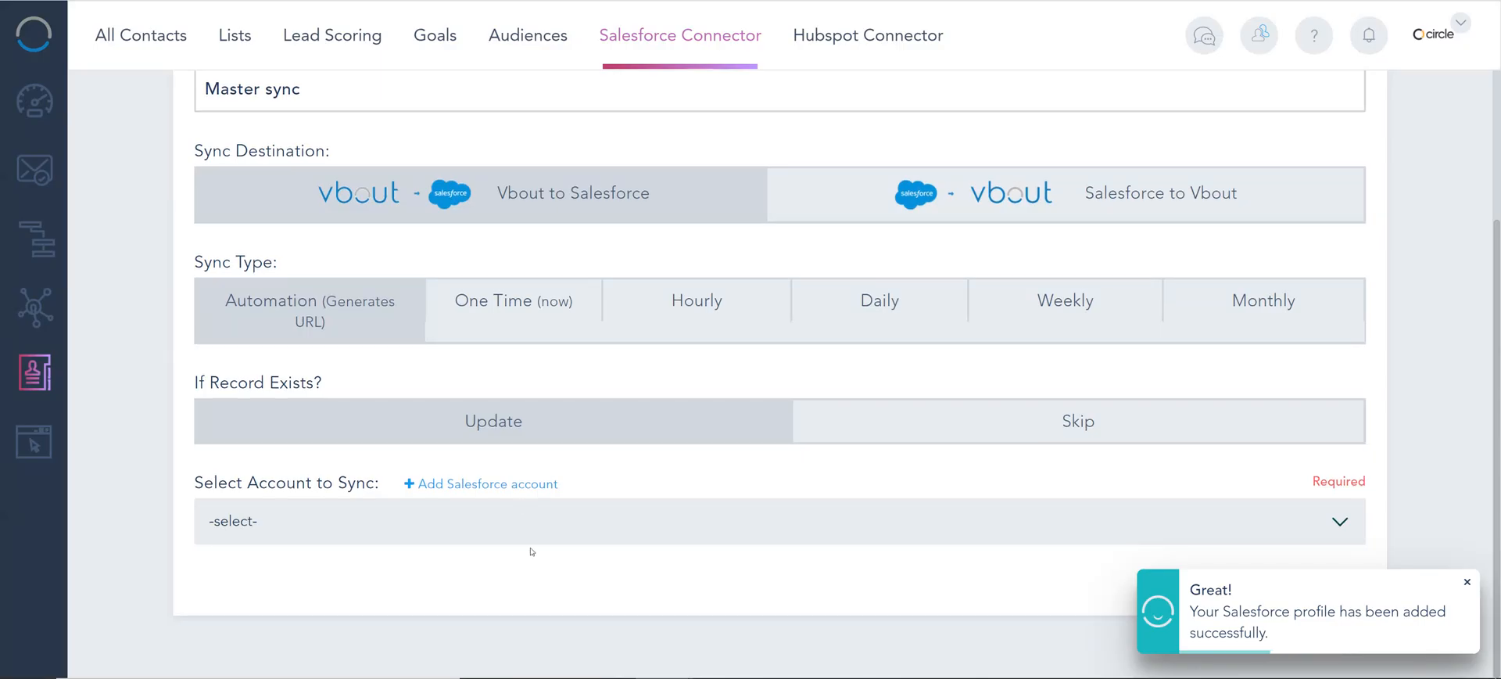
left_click(461, 535)
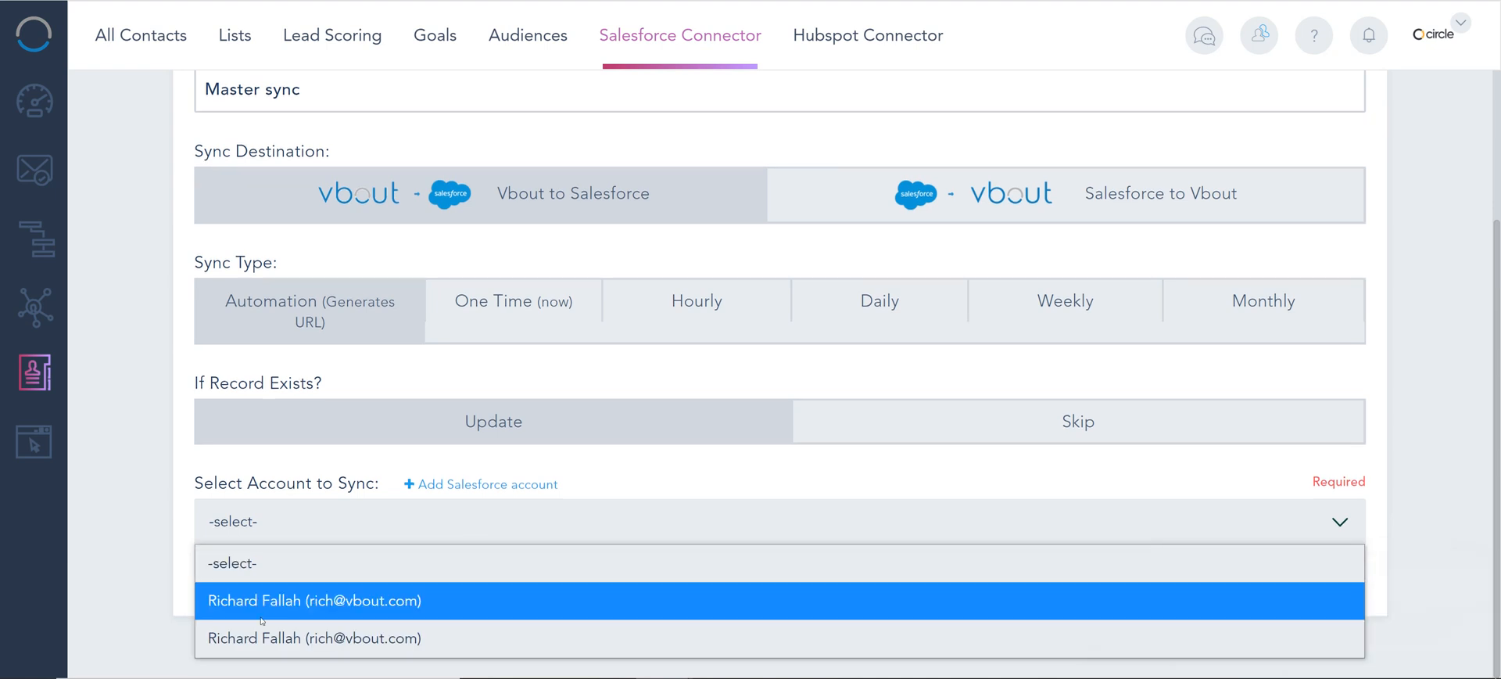
left_click(426, 600)
Choose Master List as the contact email list to sync and Contacts as the Salesforce destination
scroll(468, 492, "down", 3)
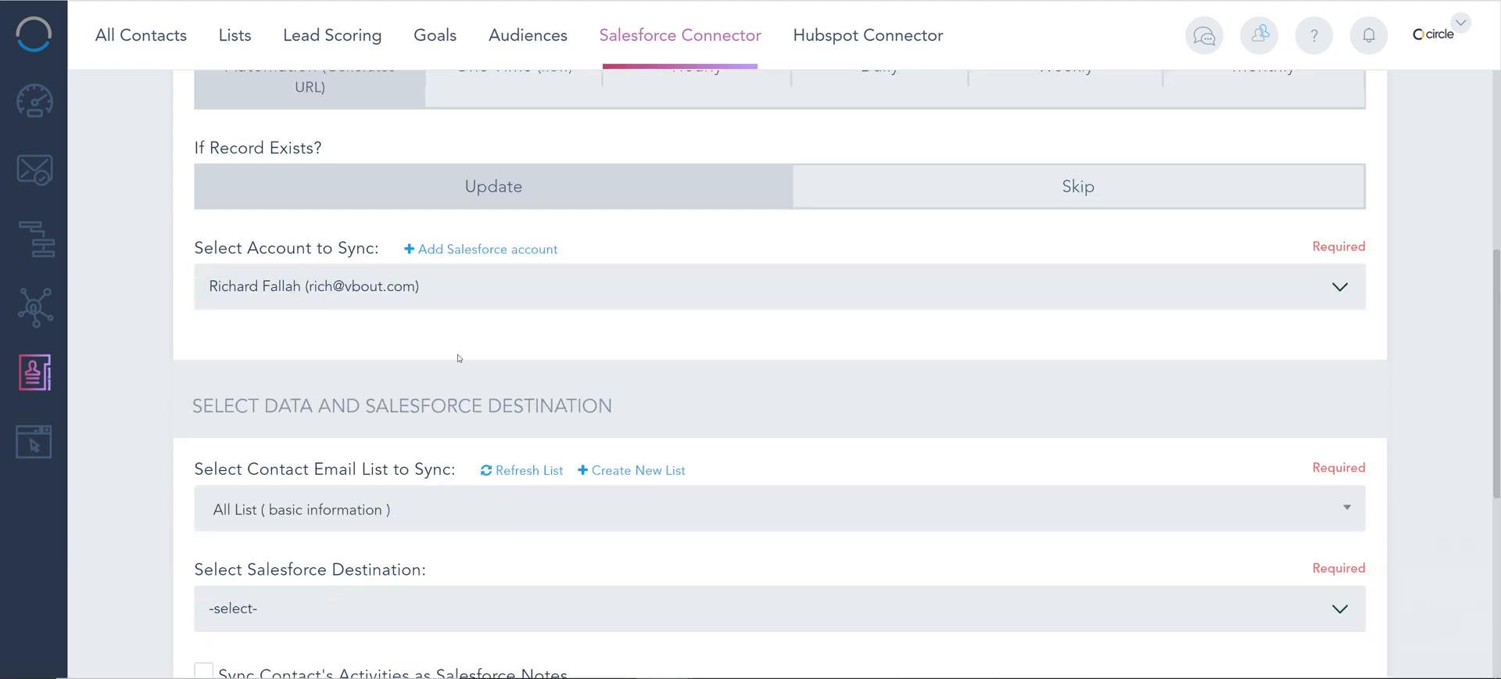
scroll(456, 435, "down", 2)
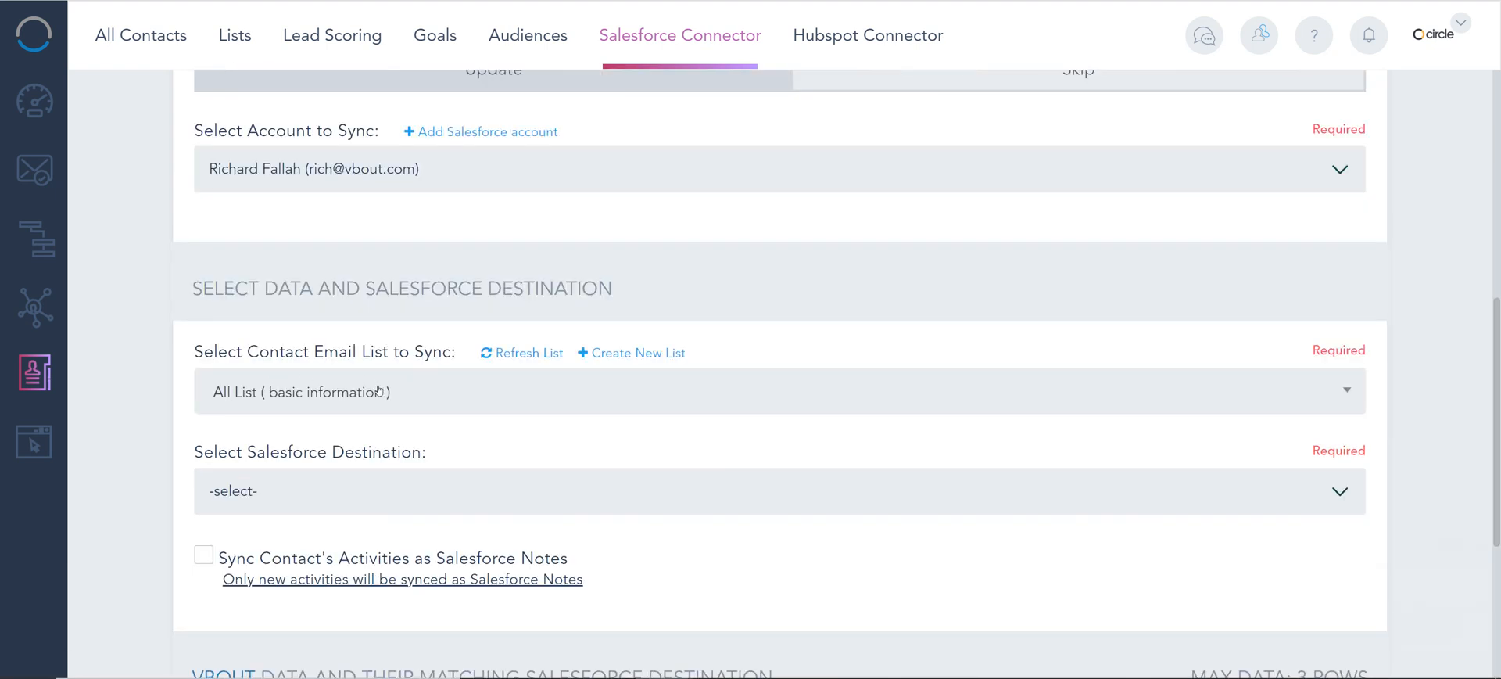
left_click(378, 391)
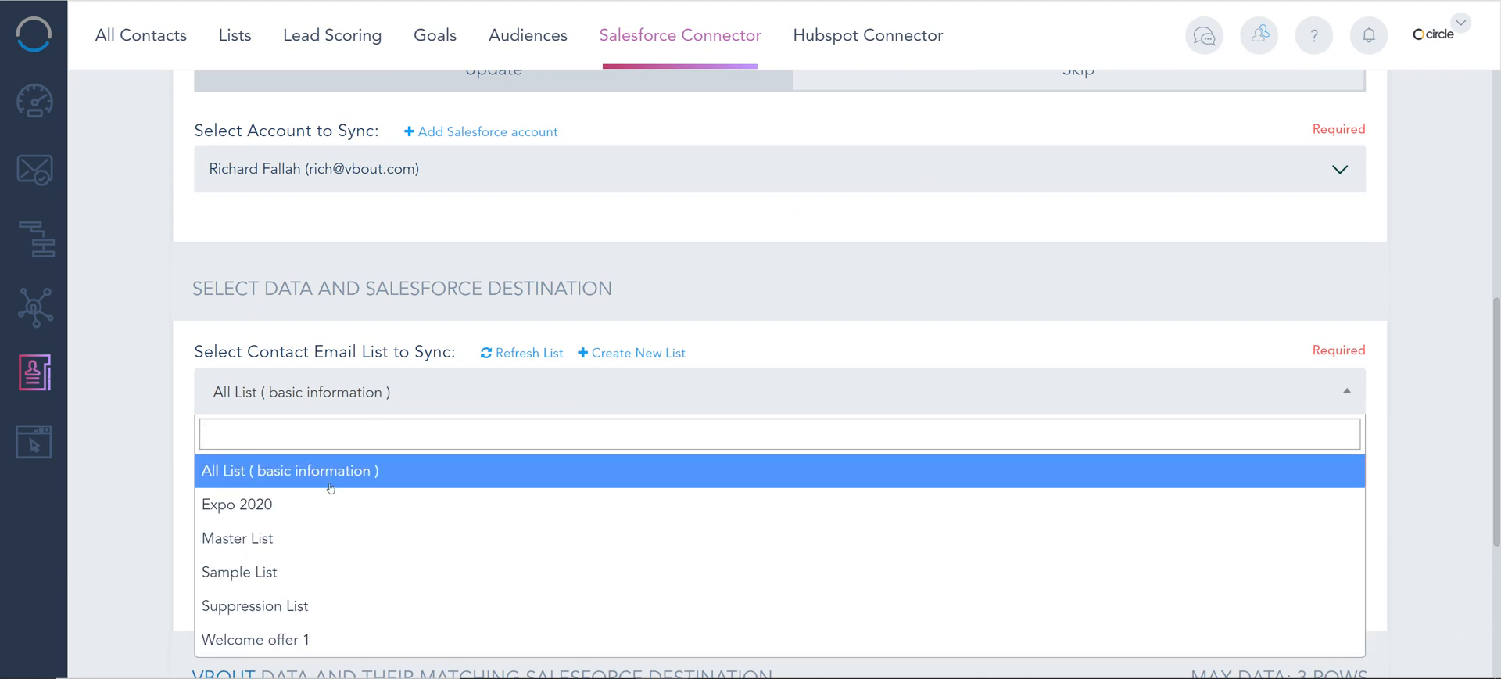
left_click(253, 516)
left_click(268, 383)
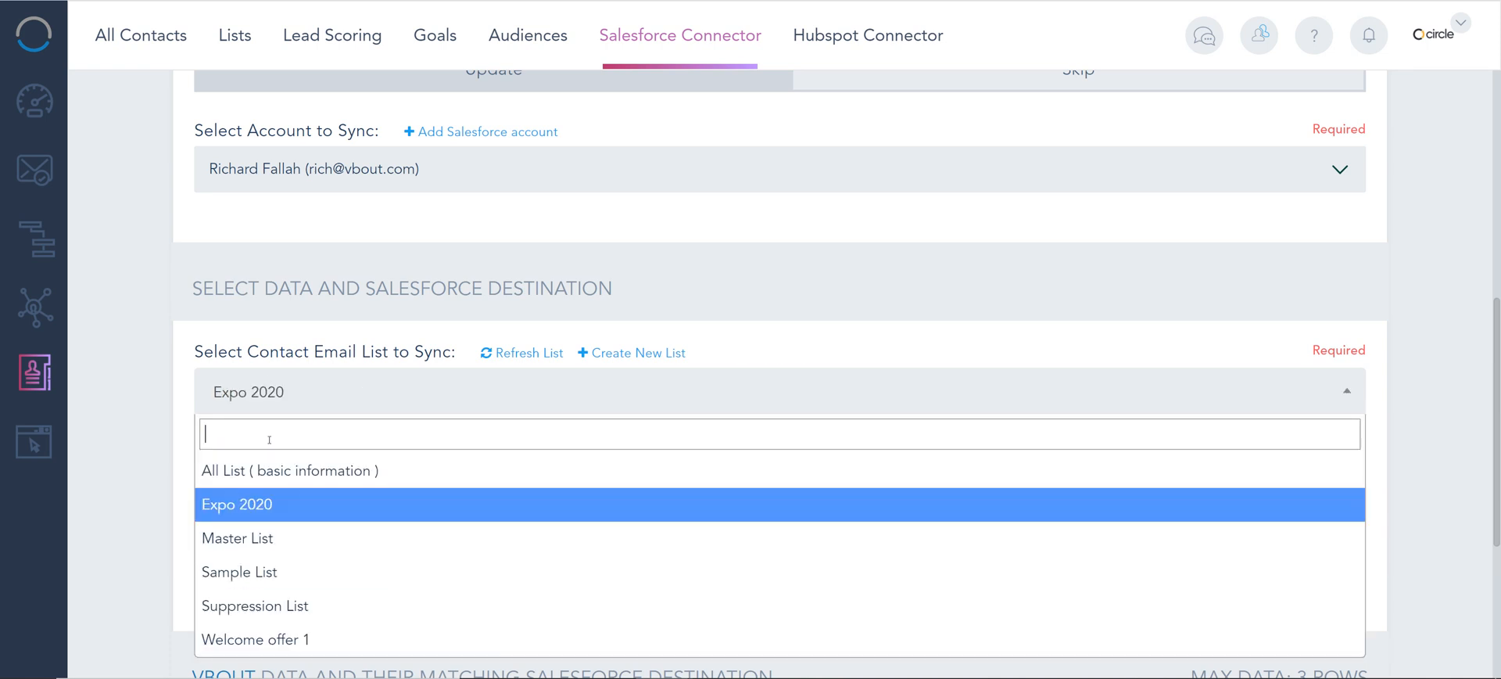
left_click(264, 531)
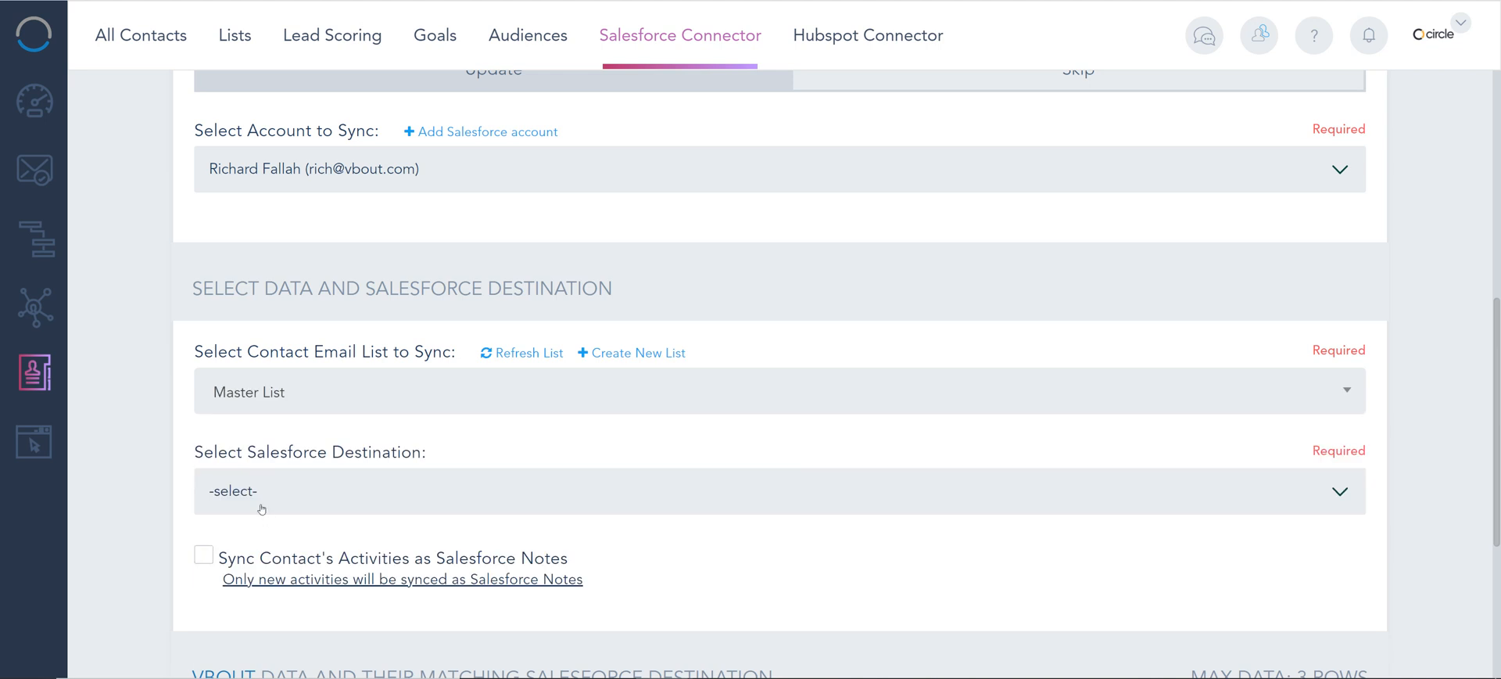
left_click(259, 496)
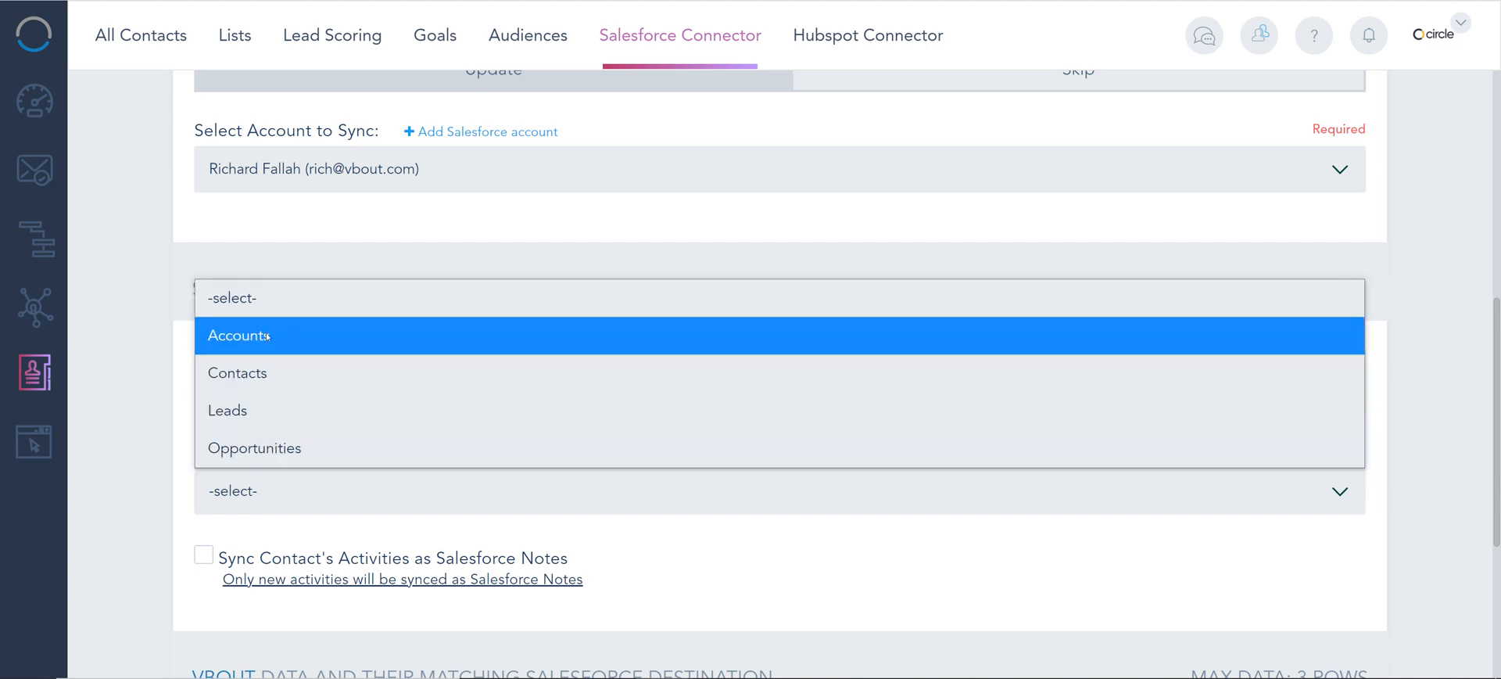
left_click(281, 373)
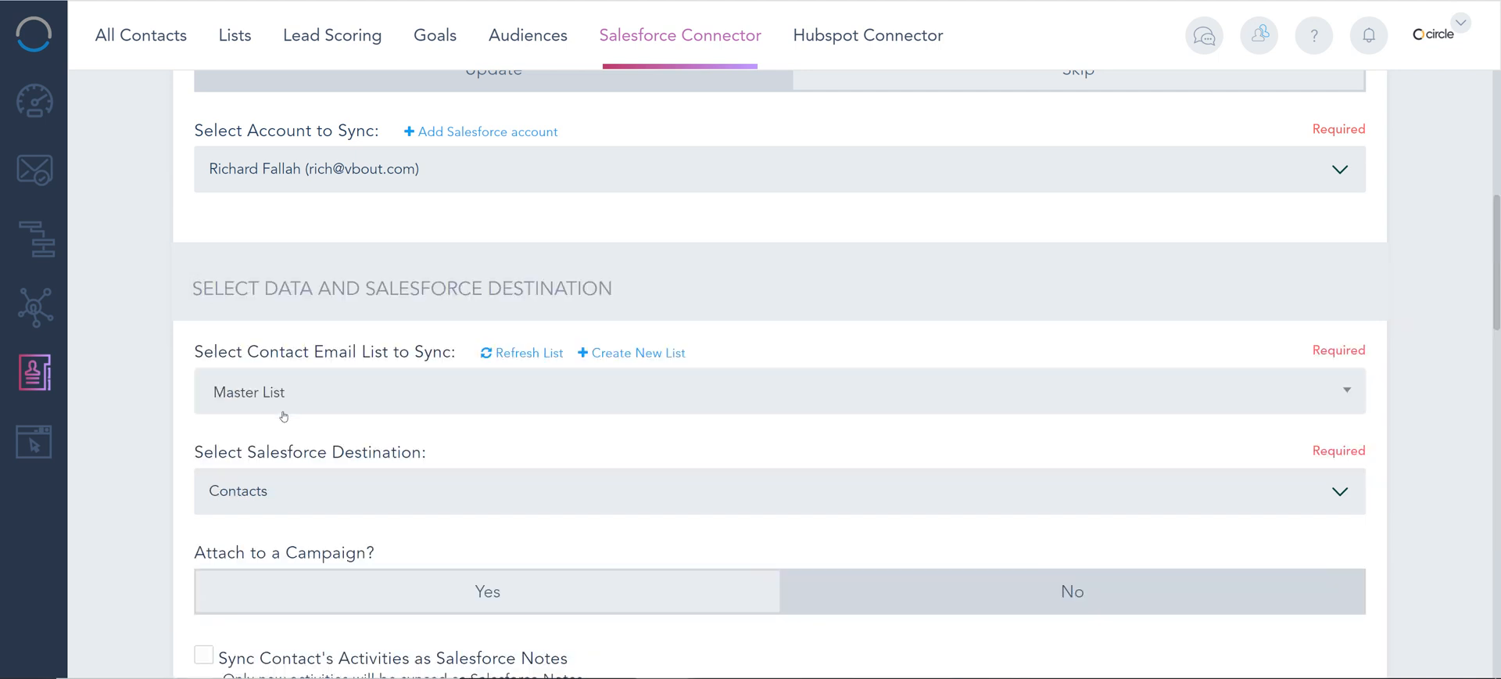
Try attaching the sync to a campaign, look through the available Salesforce campaigns, and return the option to No
scroll(284, 414, "down", 3)
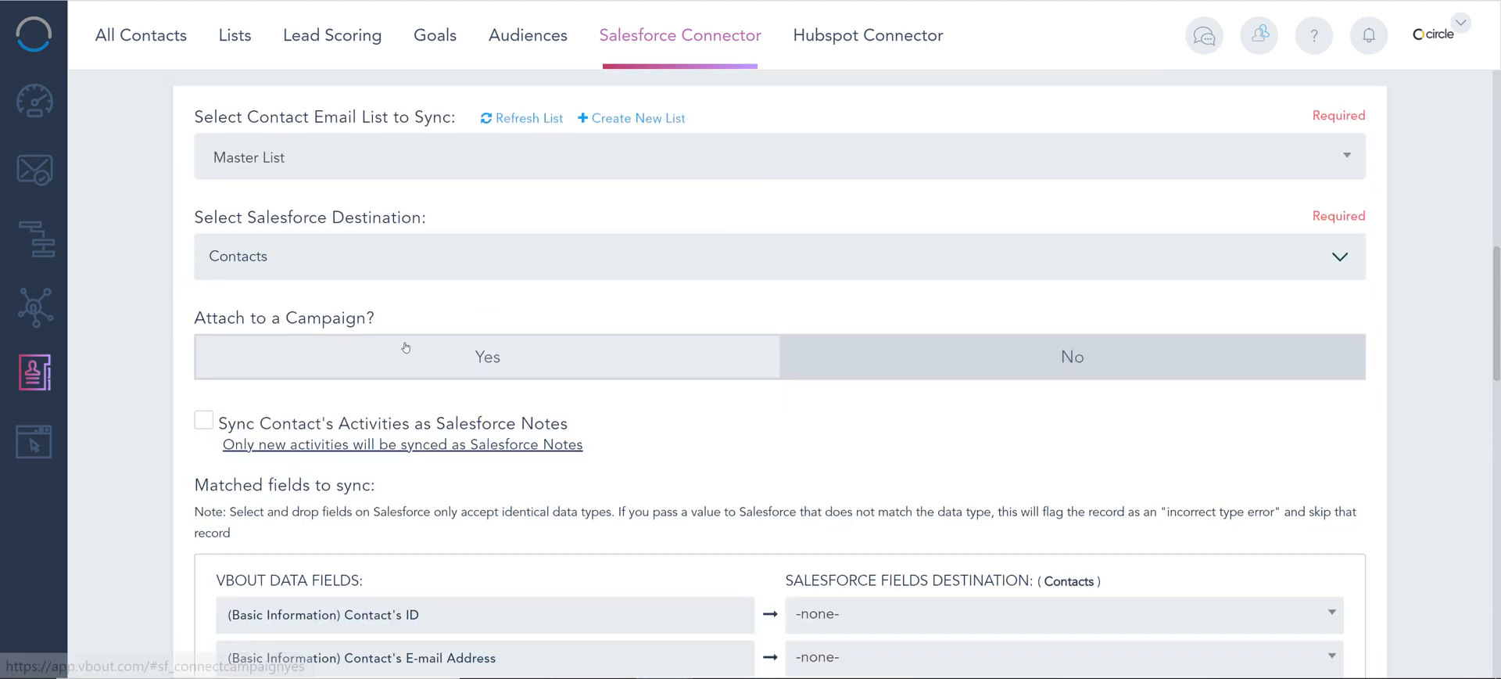
left_click(426, 369)
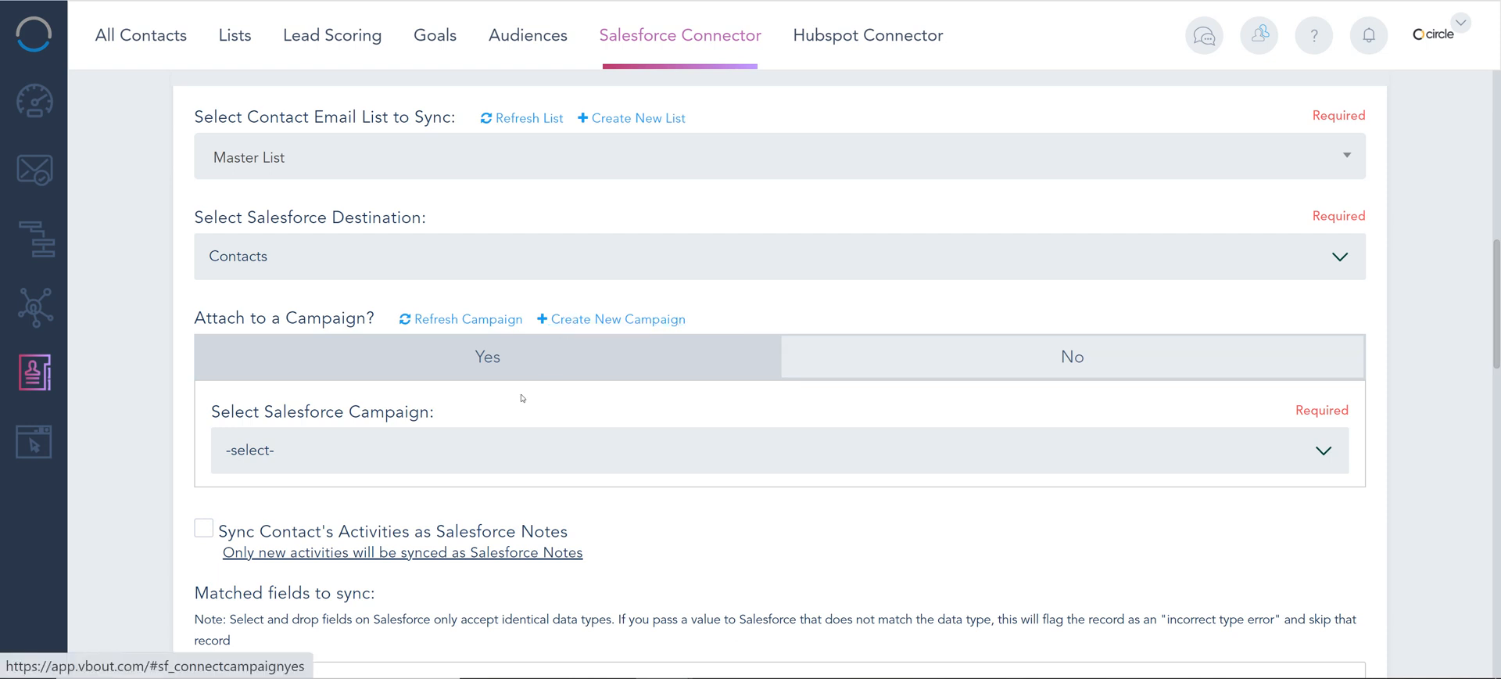
left_click(493, 444)
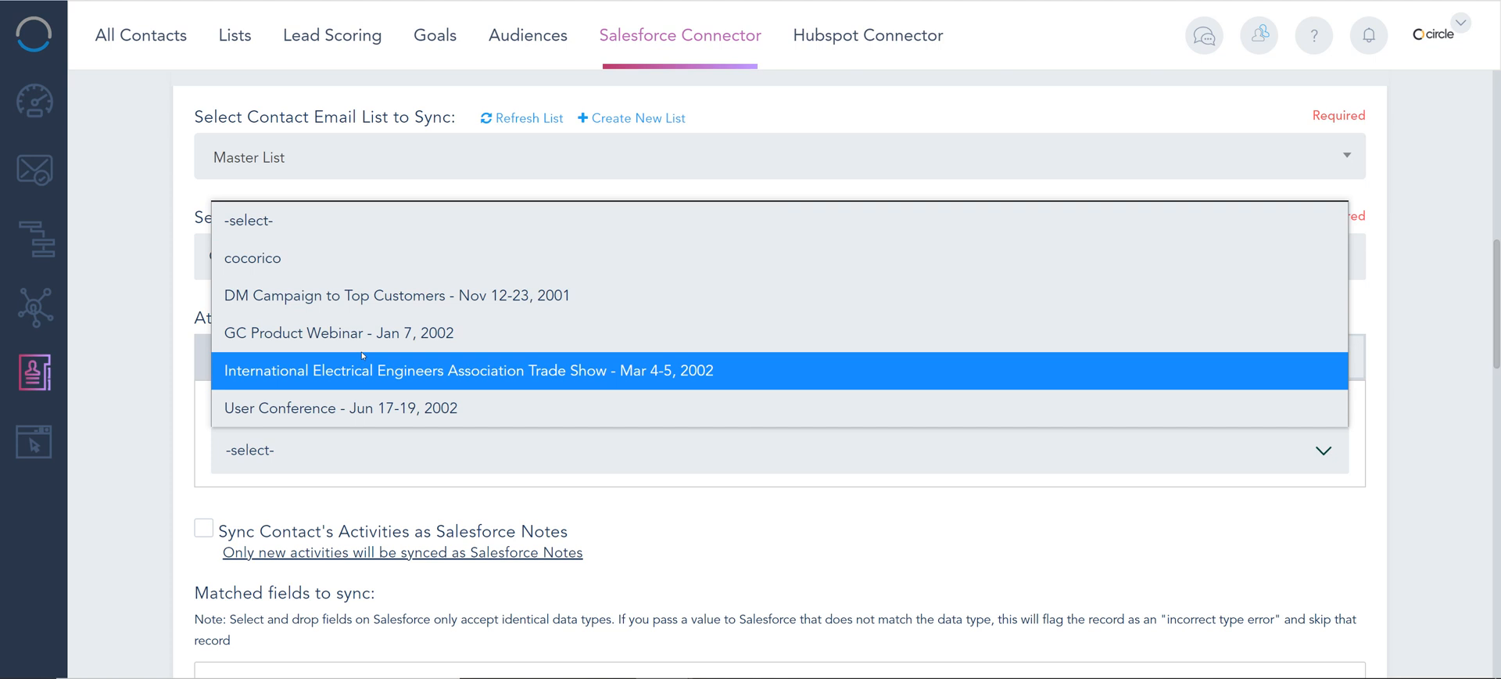
scroll(372, 423, "down", 2)
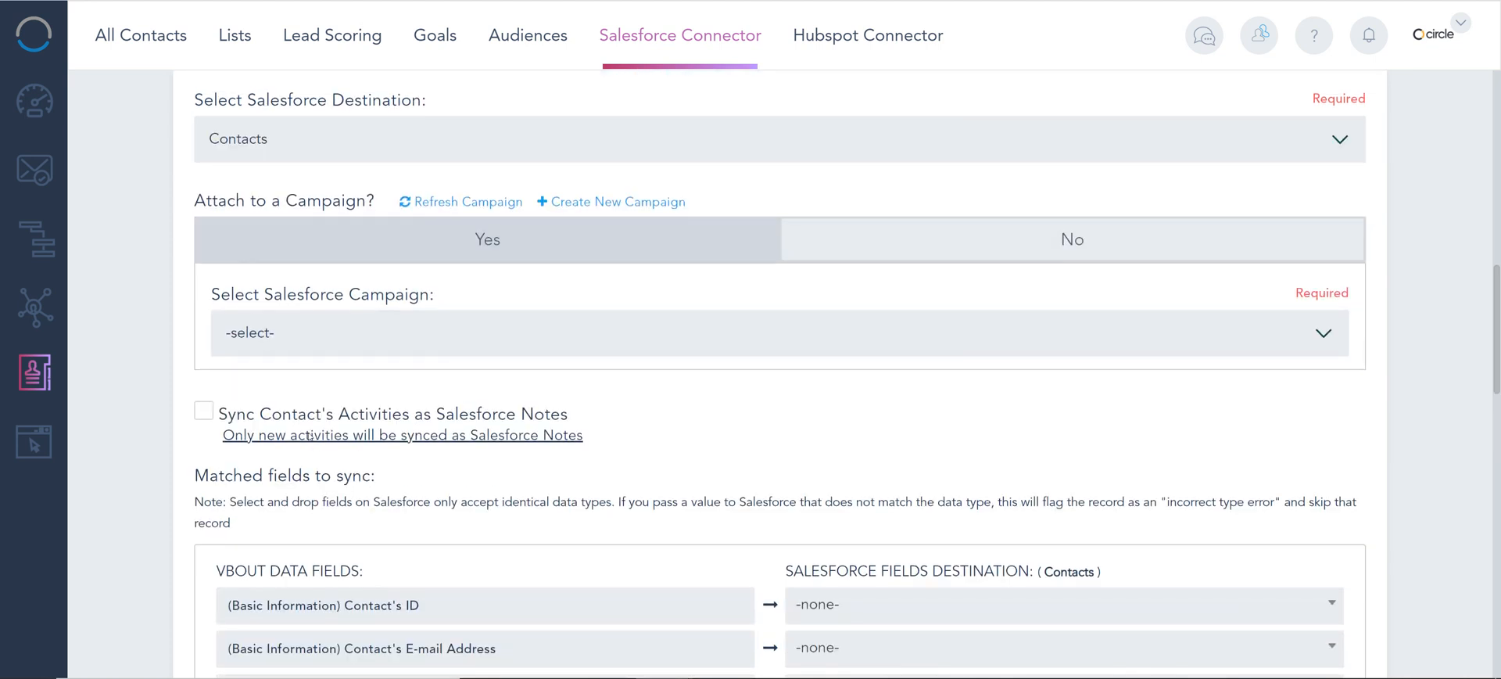
scroll(322, 271, "up", 2)
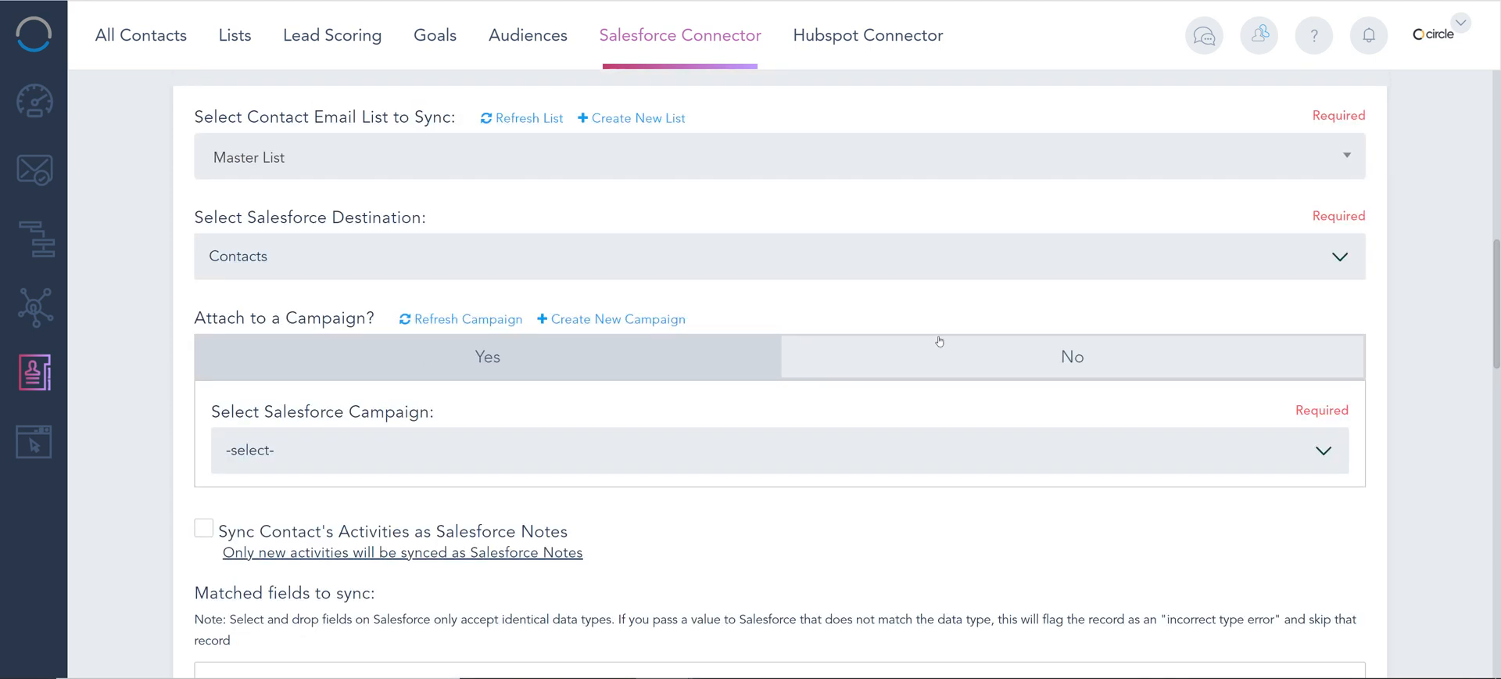
left_click(929, 350)
Enable syncing the contact's activities as Salesforce notes
scroll(372, 465, "down", 2)
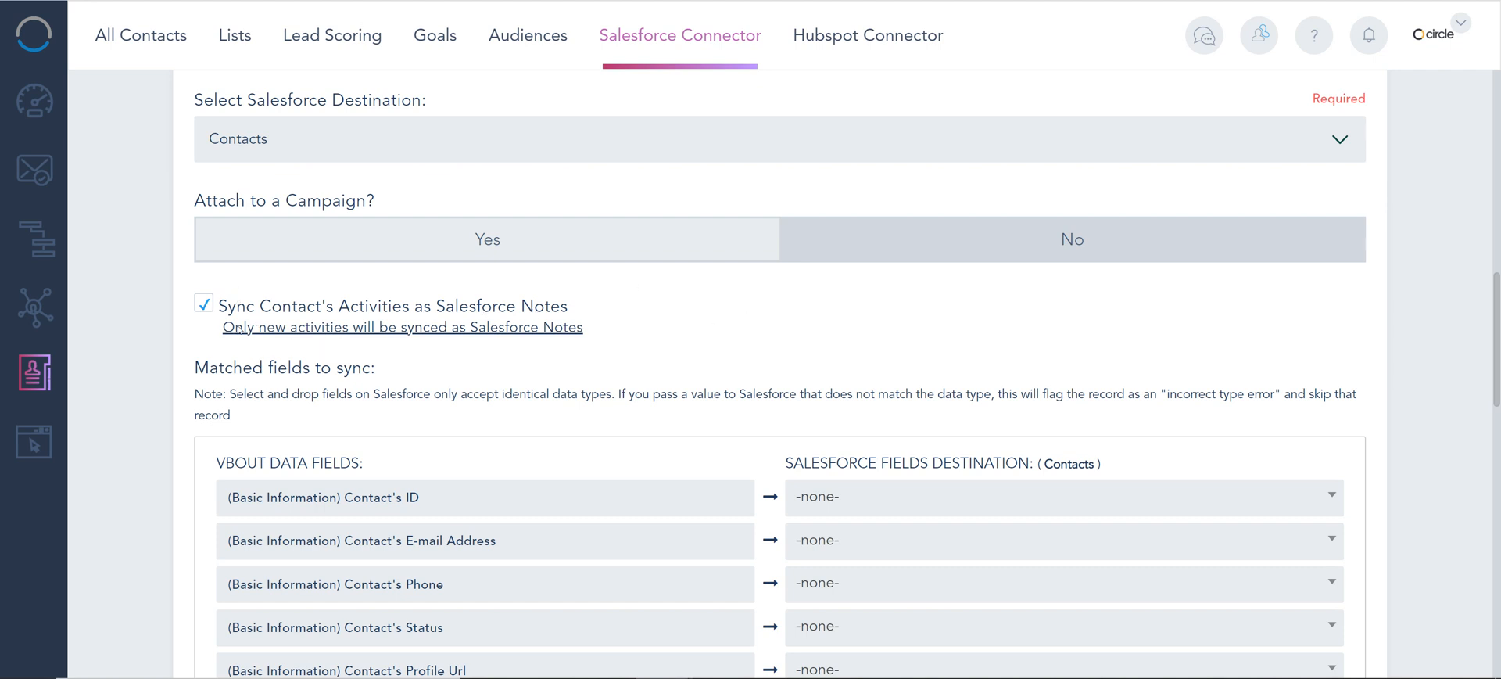
left_click_drag(247, 306, 583, 308)
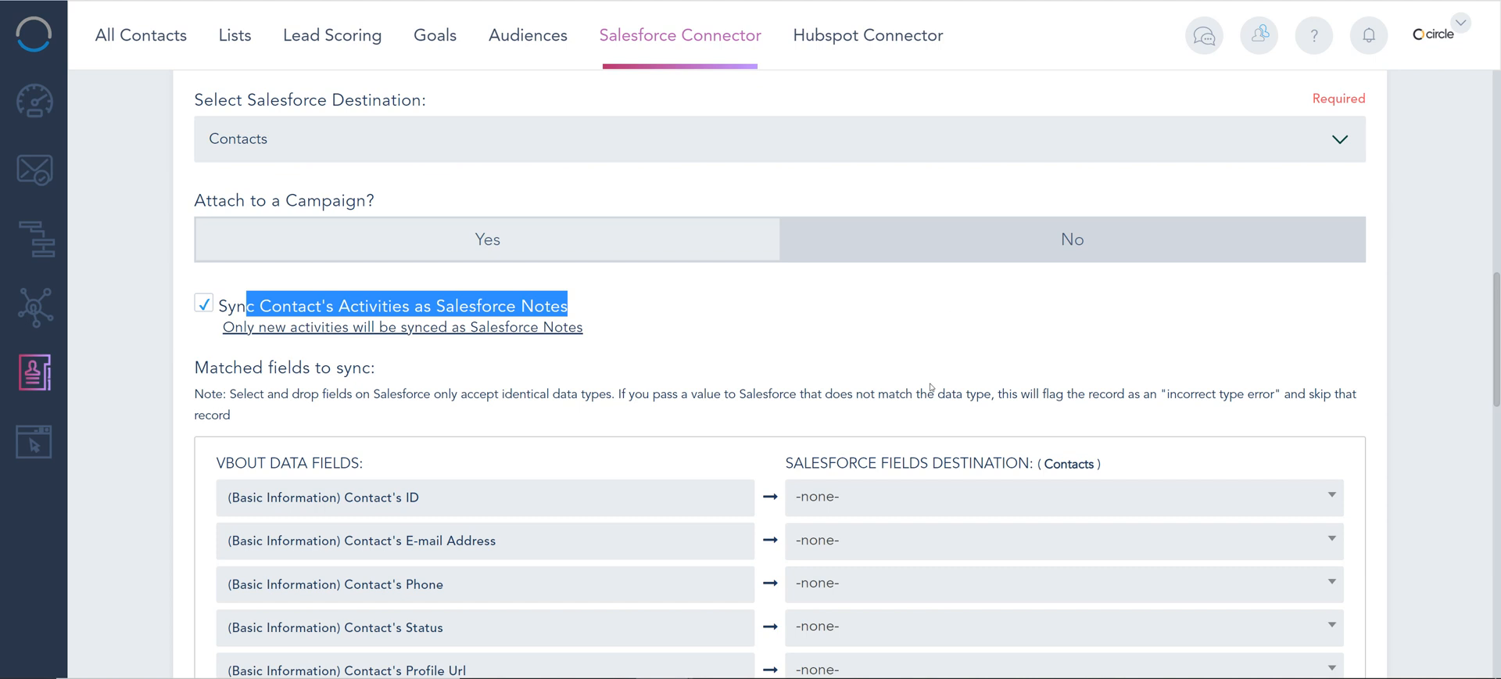
Review the matched fields table and look through the Salesforce destination options for Contact's ID, leaving it unmapped
scroll(931, 387, "down", 2)
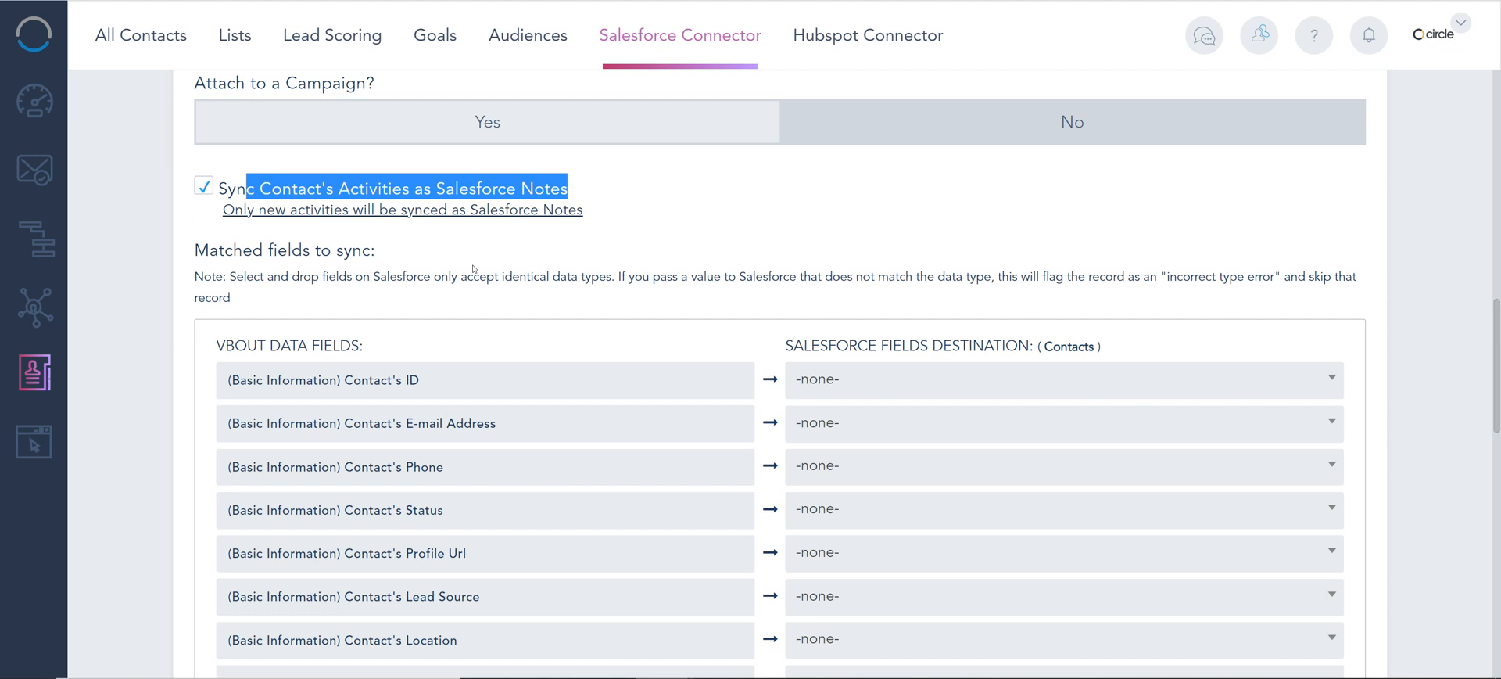
scroll(559, 289, "down", 2)
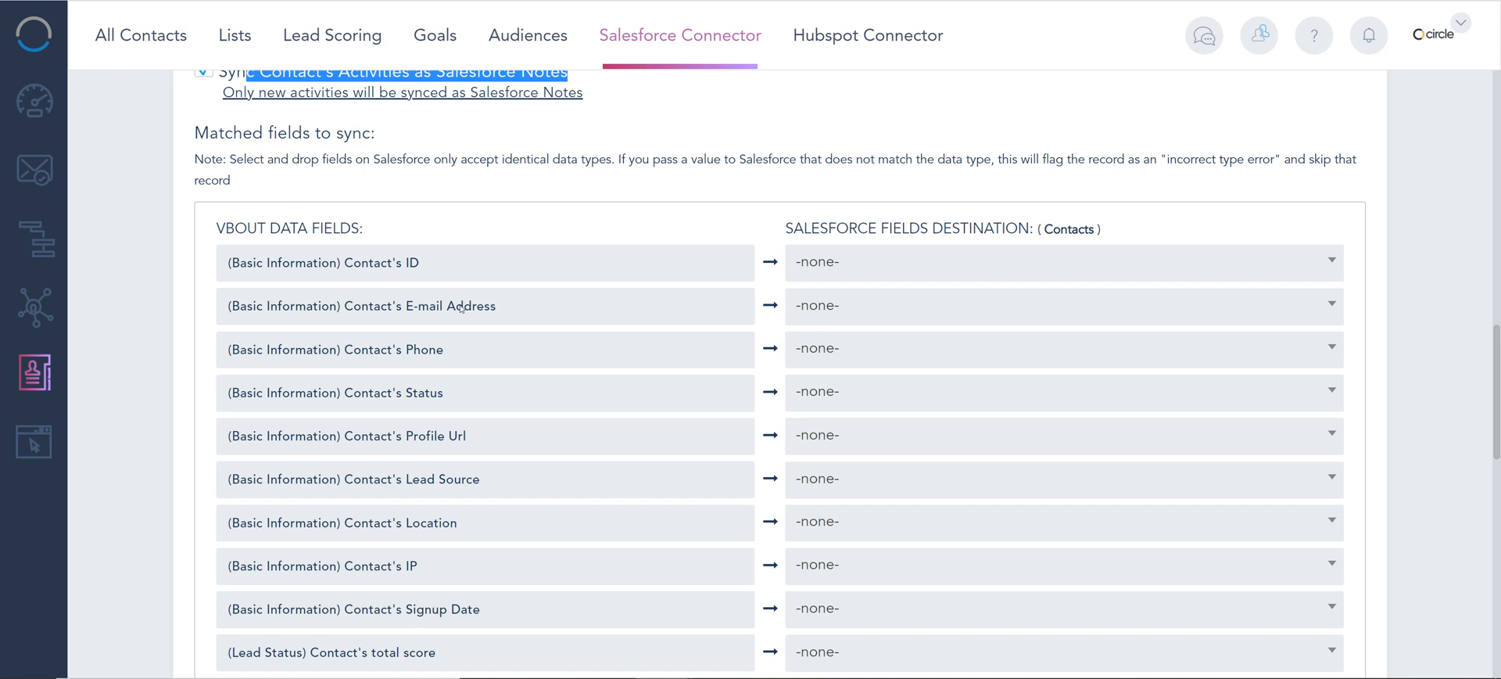
left_click_drag(392, 230, 201, 229)
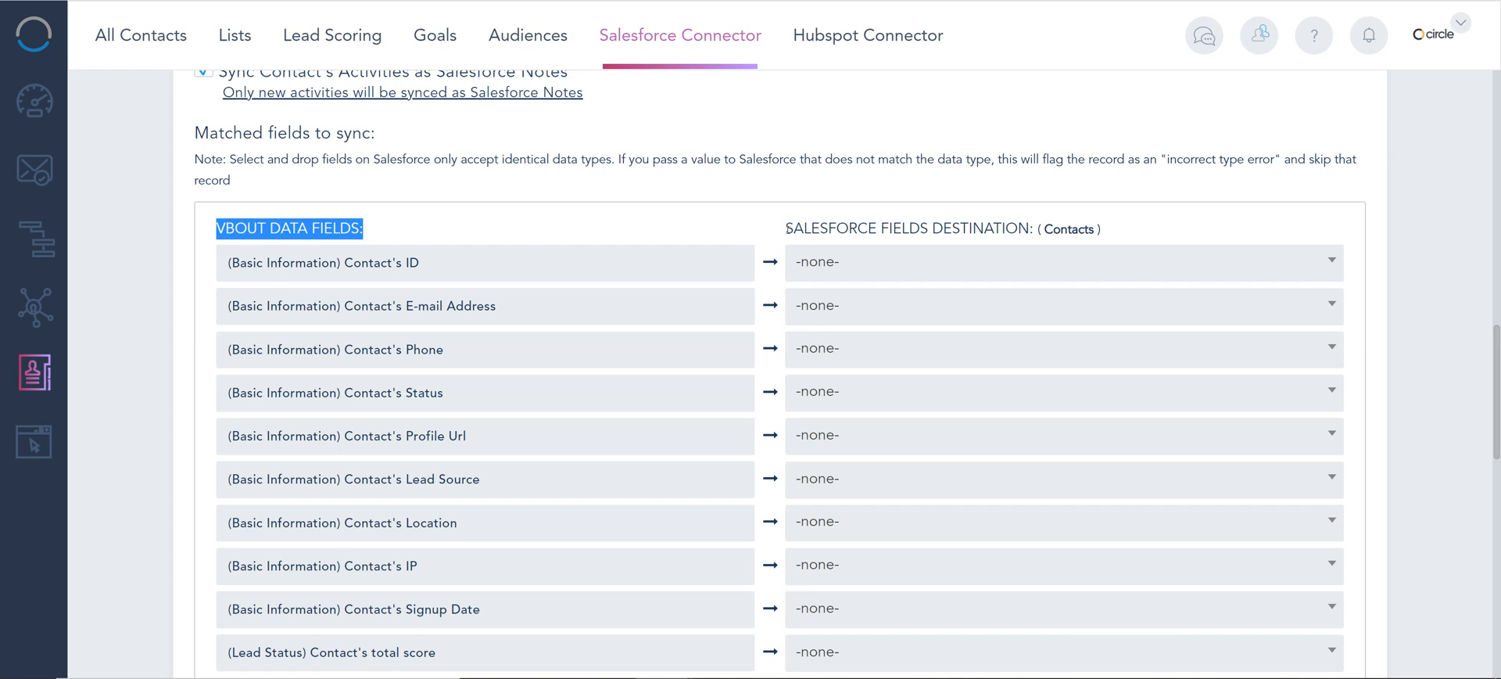
left_click_drag(784, 229, 1087, 240)
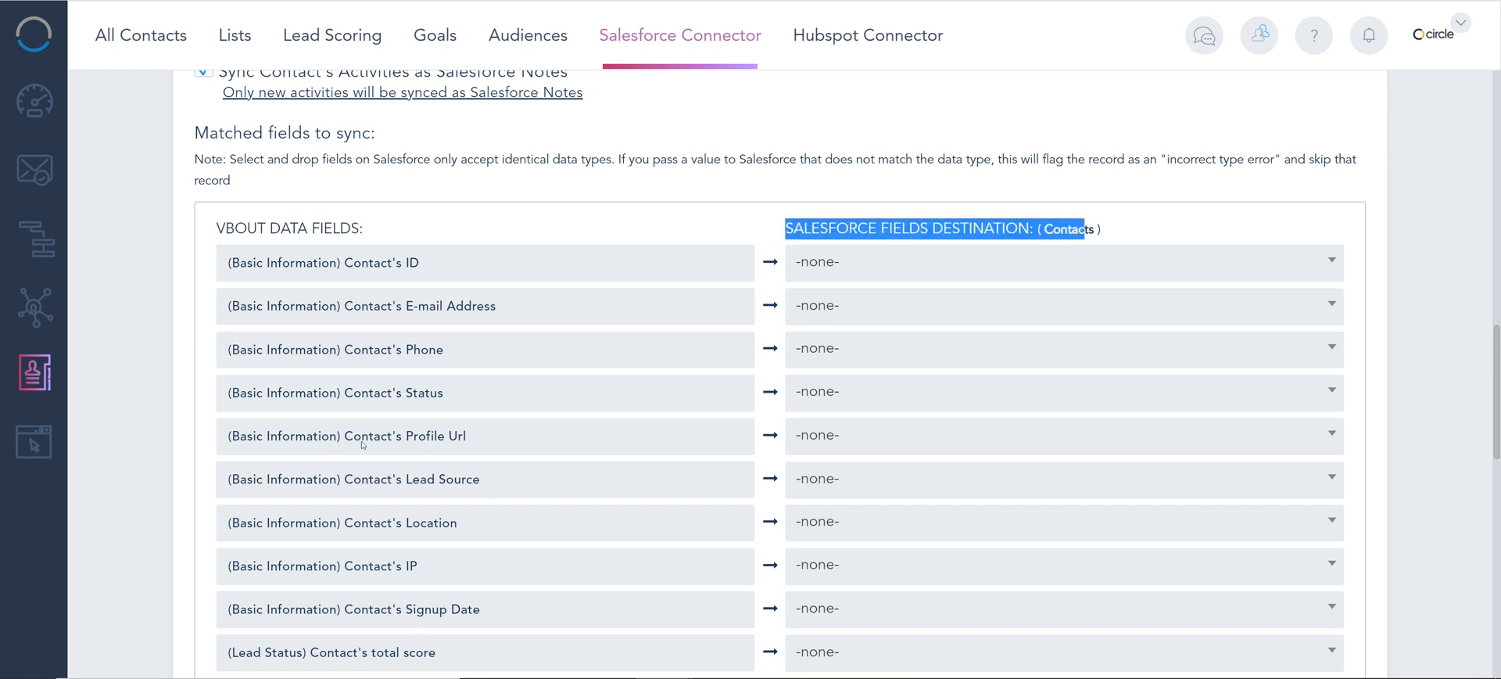
left_click_drag(420, 262, 209, 262)
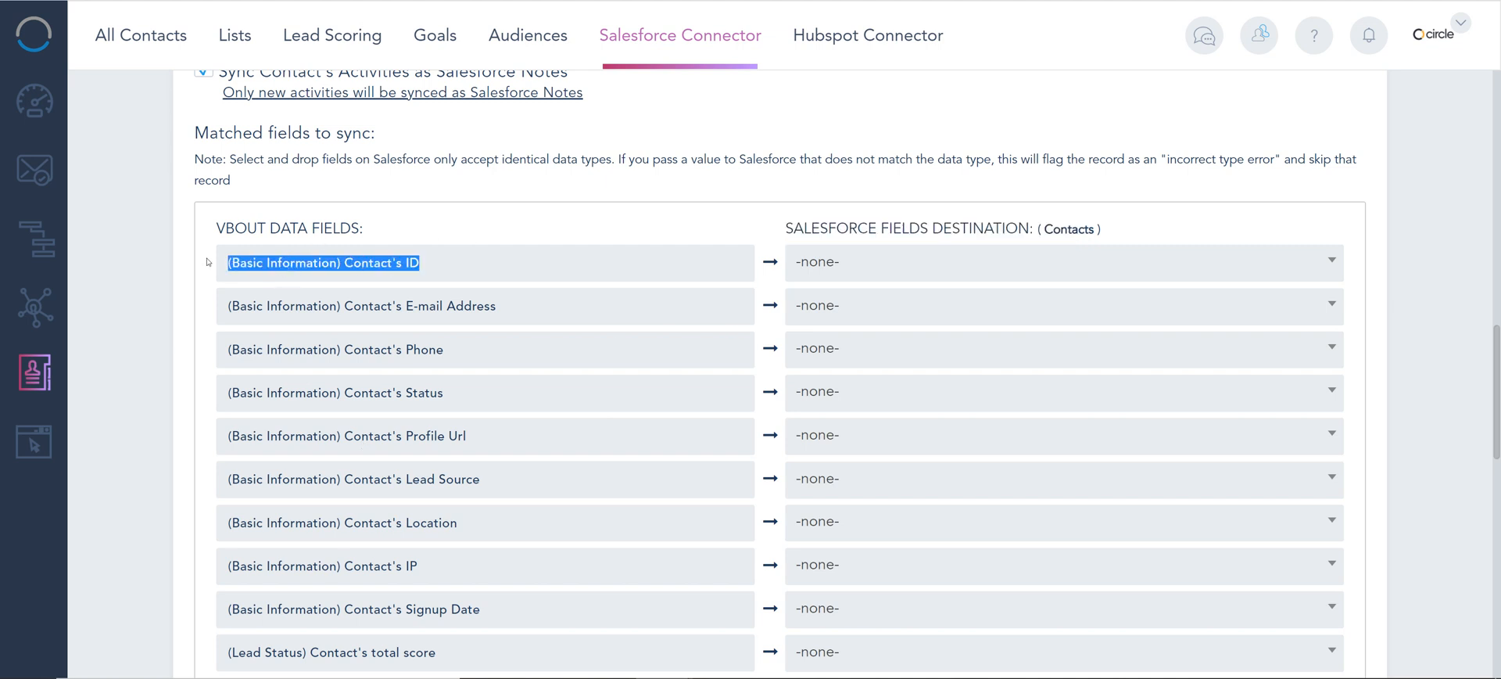
left_click(817, 265)
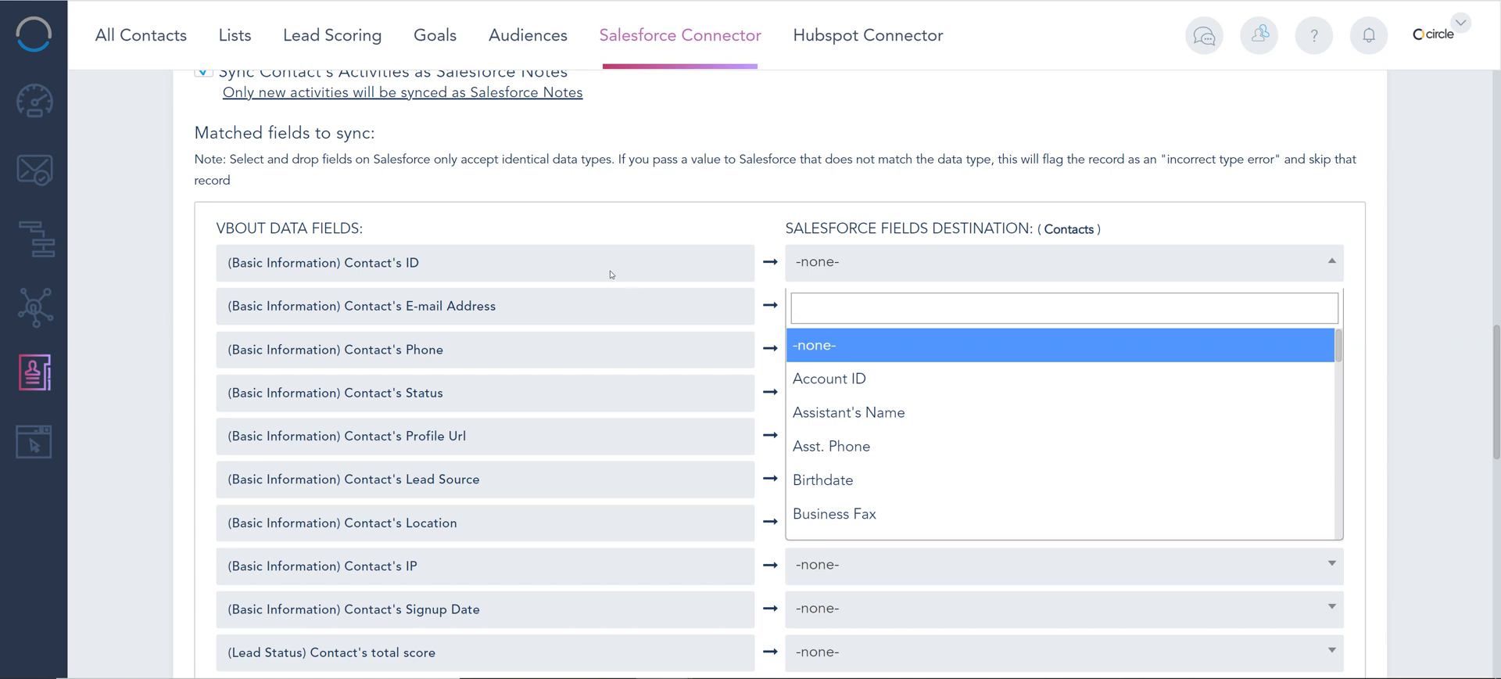
left_click(454, 307)
Match the Contact's E-mail Address field to the Salesforce Email field
left_click(834, 311)
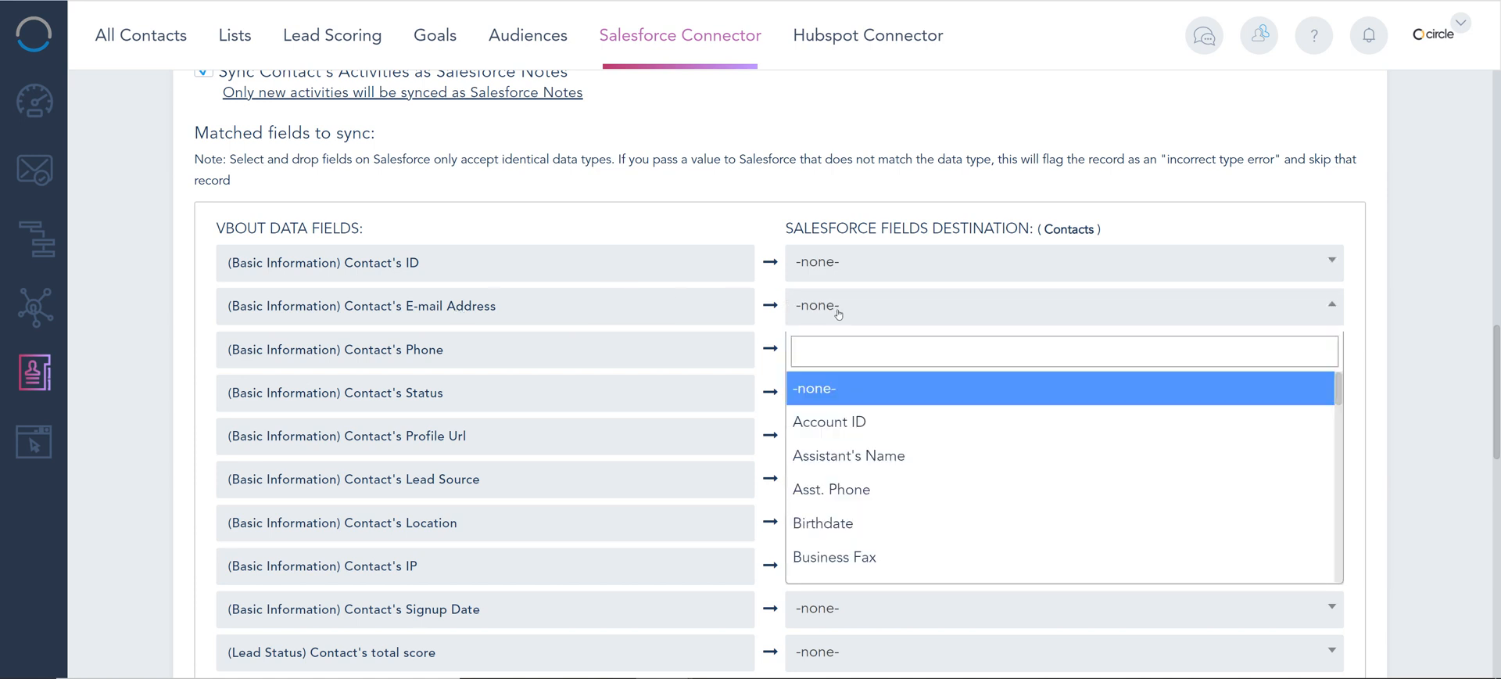
type("email")
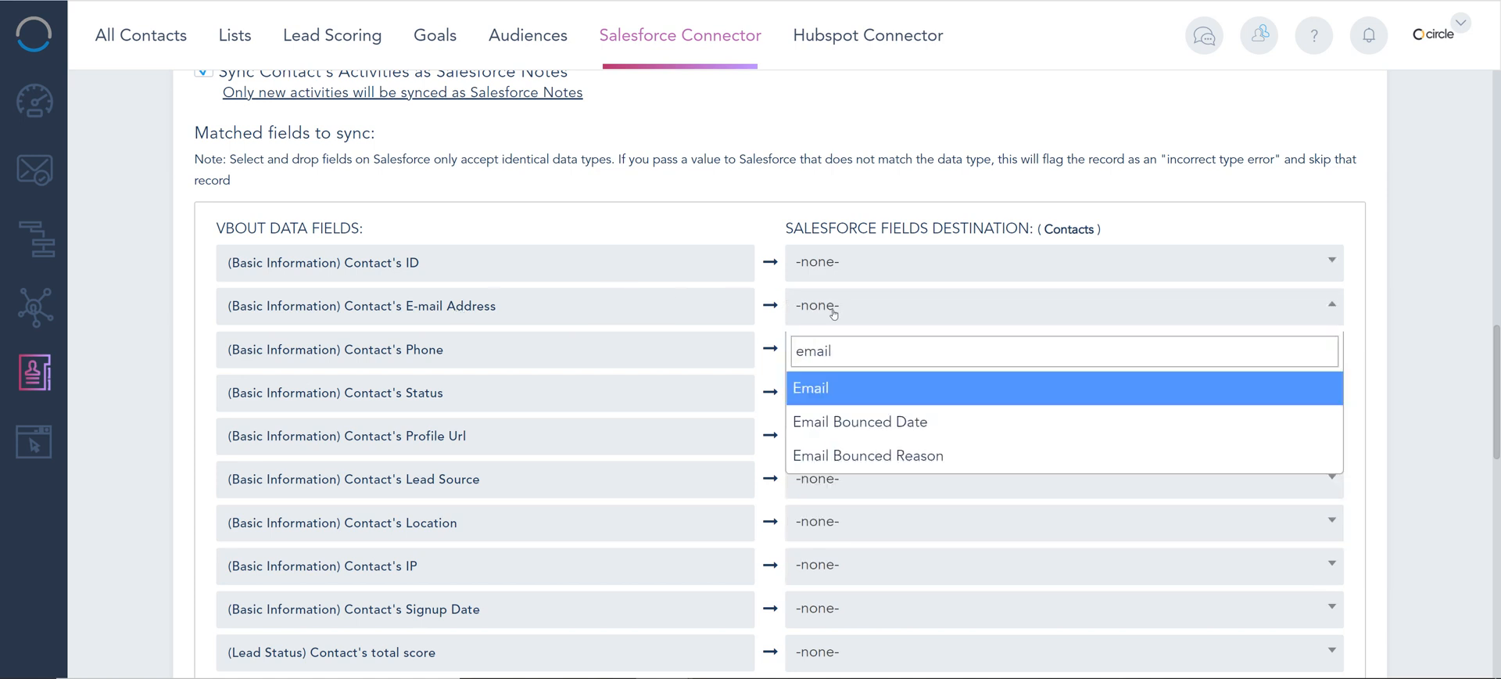
left_click(829, 388)
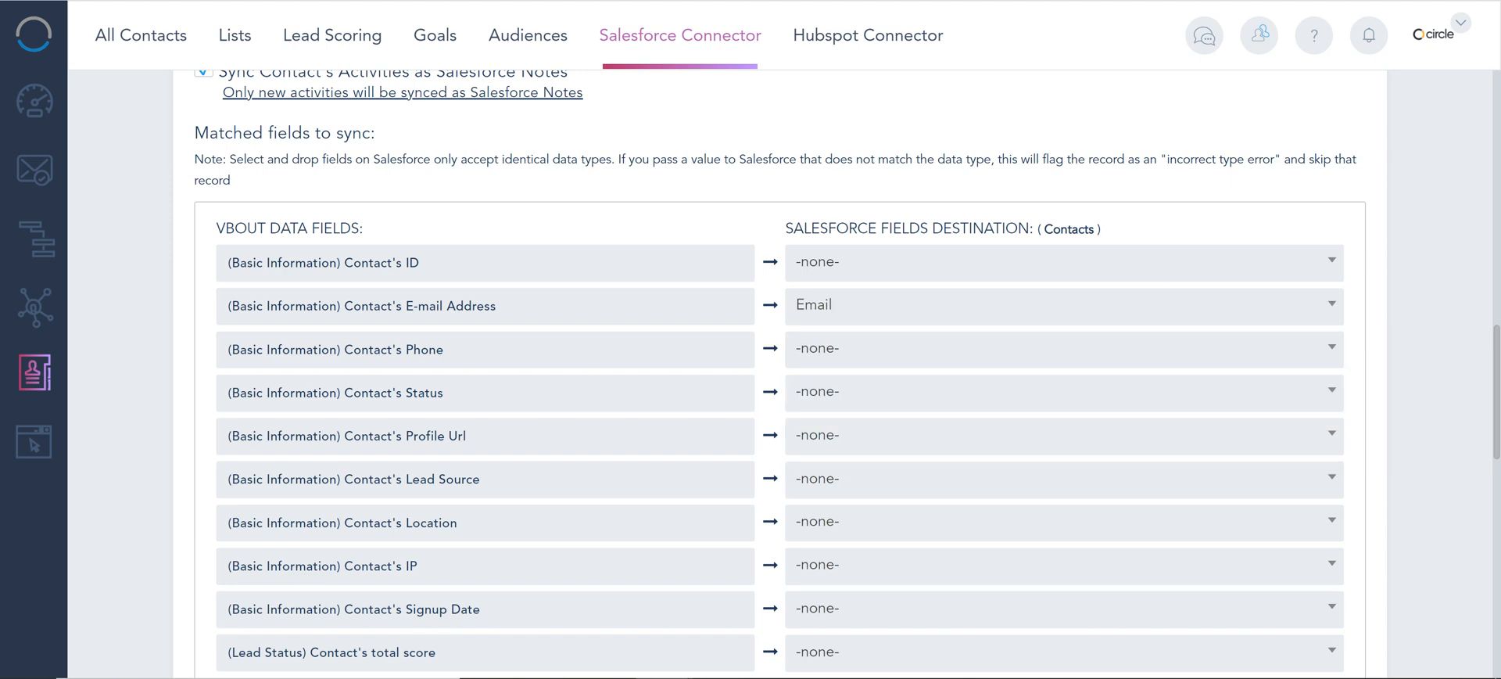
Check which Salesforce fields are required below the field table, and match Contact's Phone to Mobile Phone
scroll(1290, 324, "down", 10)
scroll(1292, 326, "up", 3)
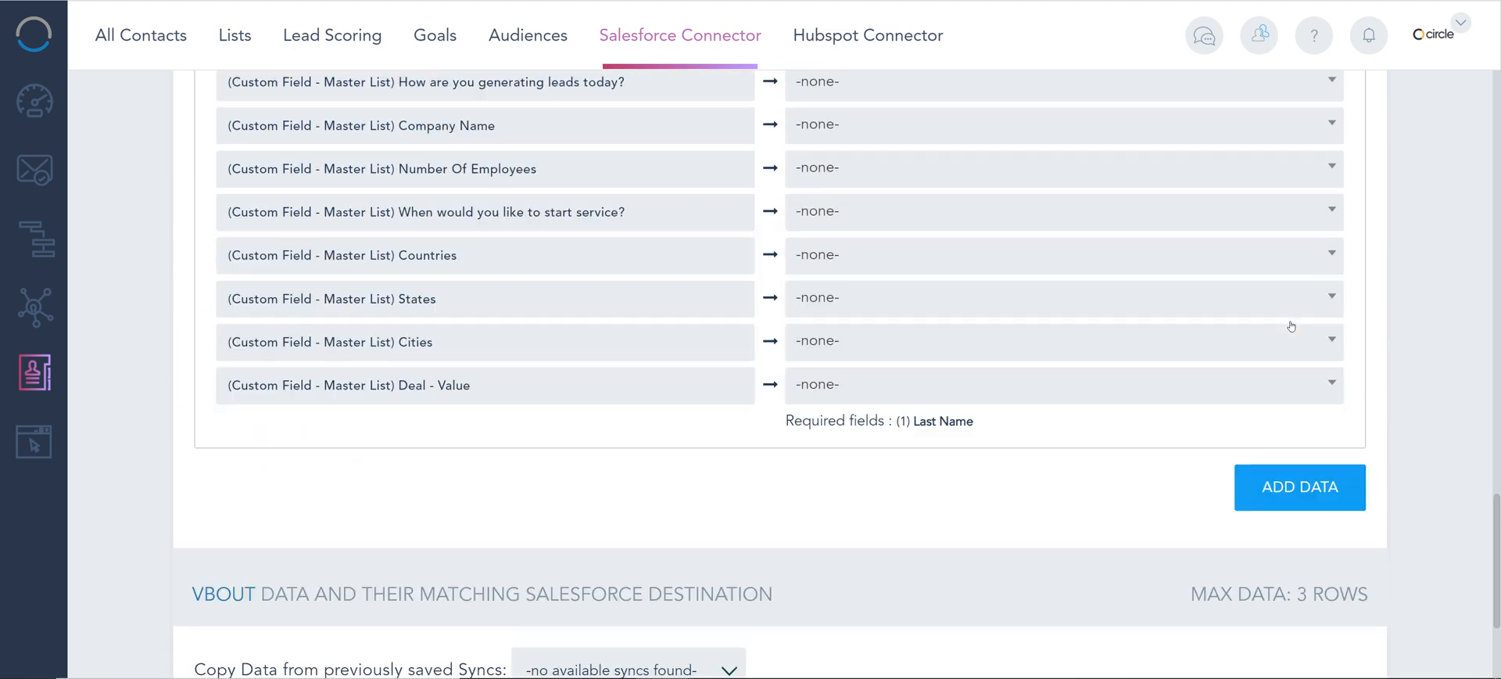
left_click_drag(977, 421, 786, 419)
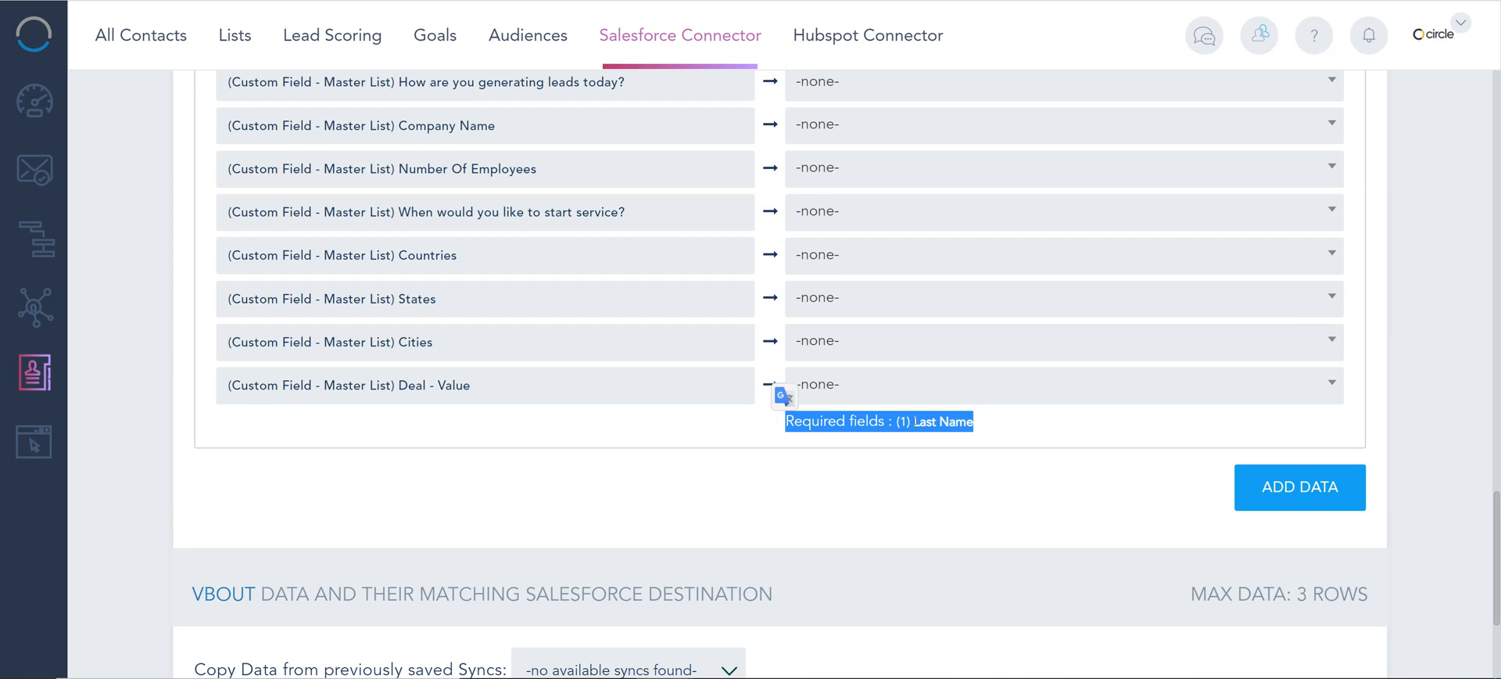
scroll(914, 420, "up", 12)
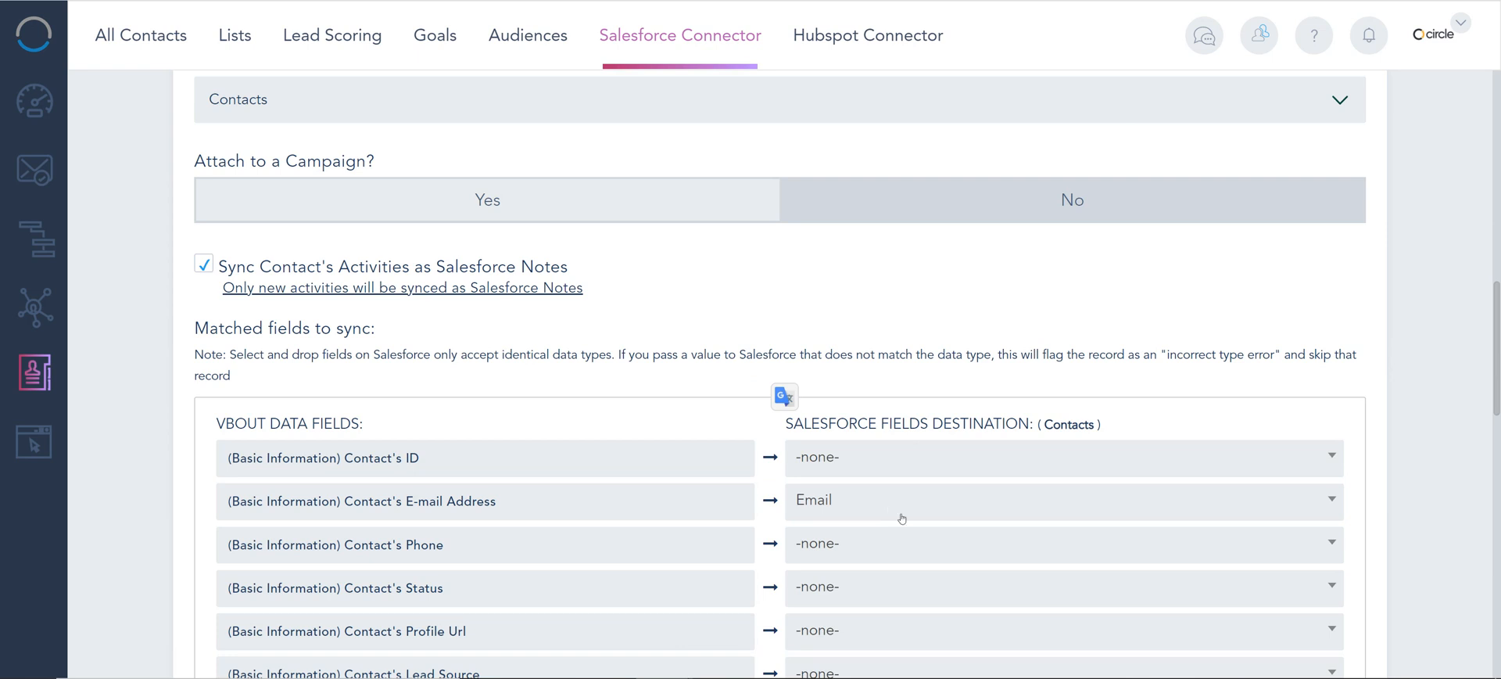
scroll(902, 536, "down", 3)
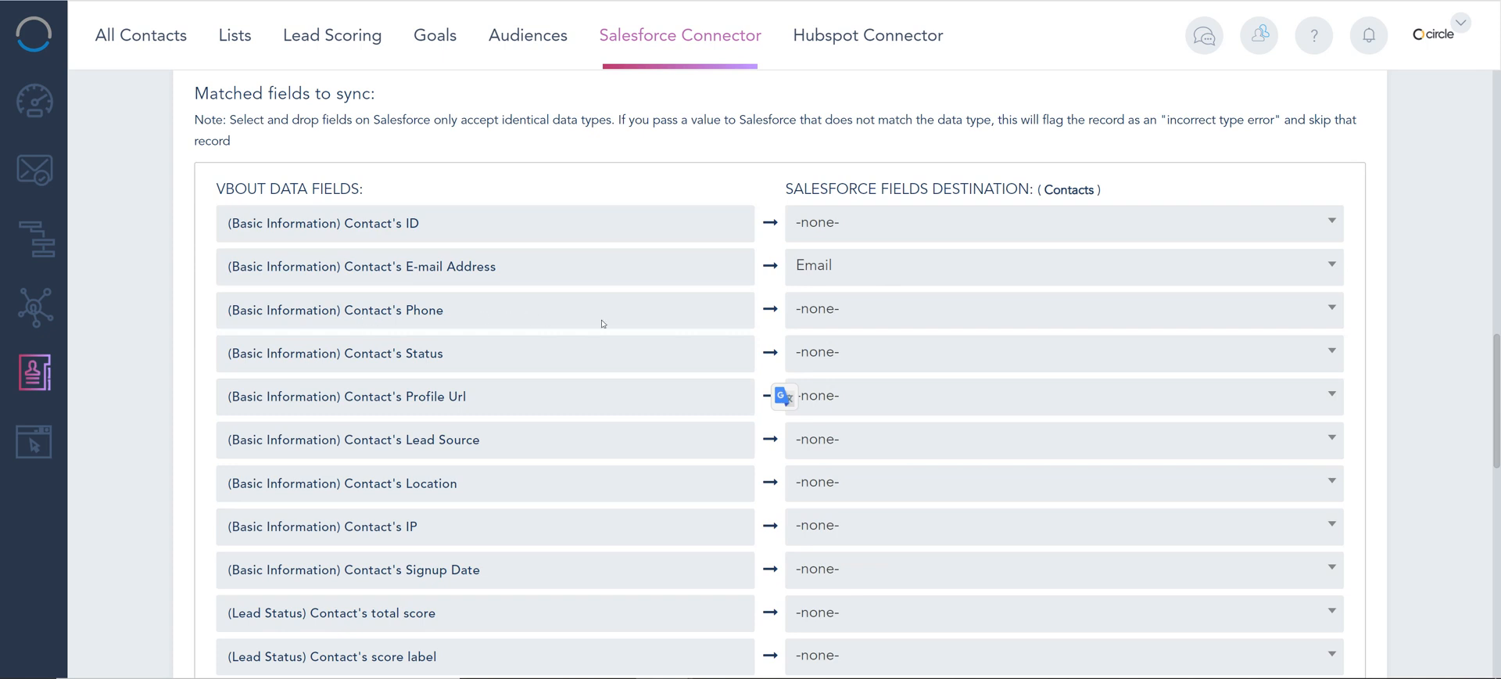
left_click(819, 308)
type("ph")
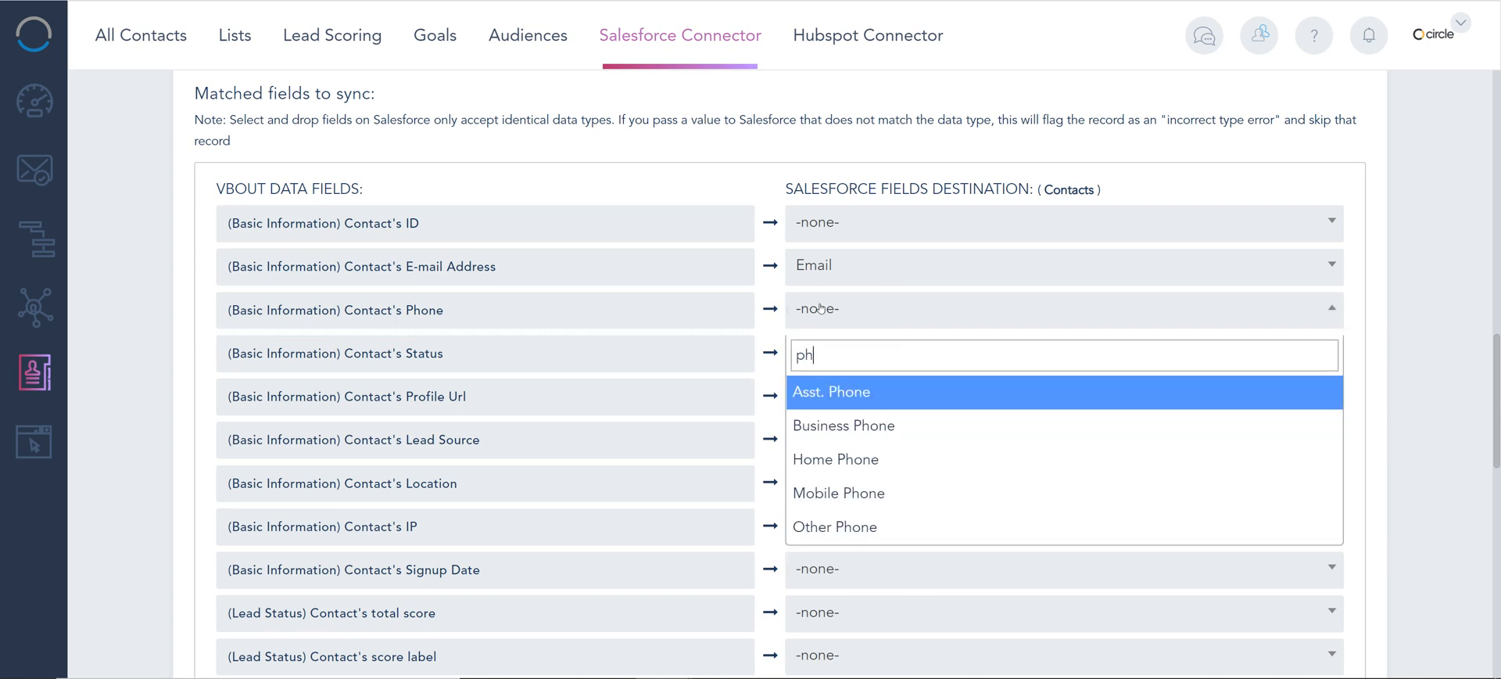
type("on")
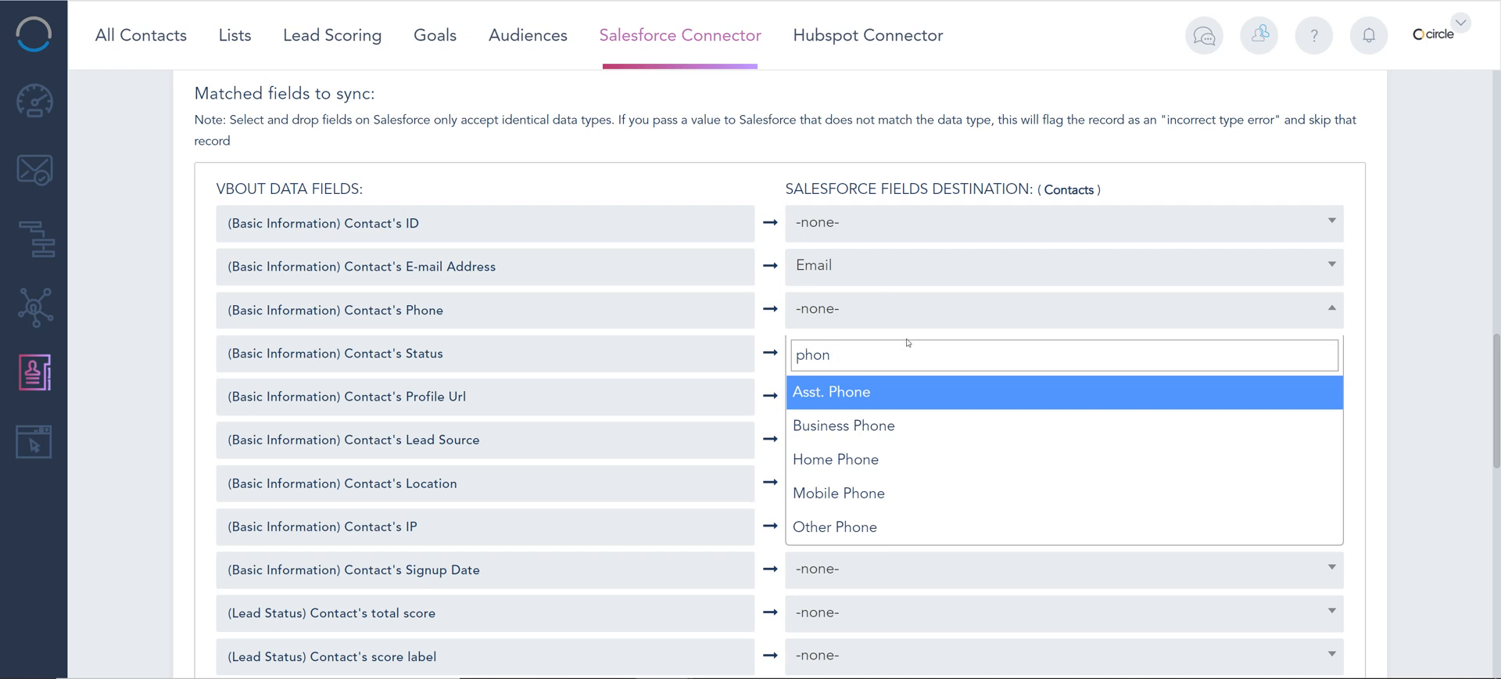
left_click(854, 504)
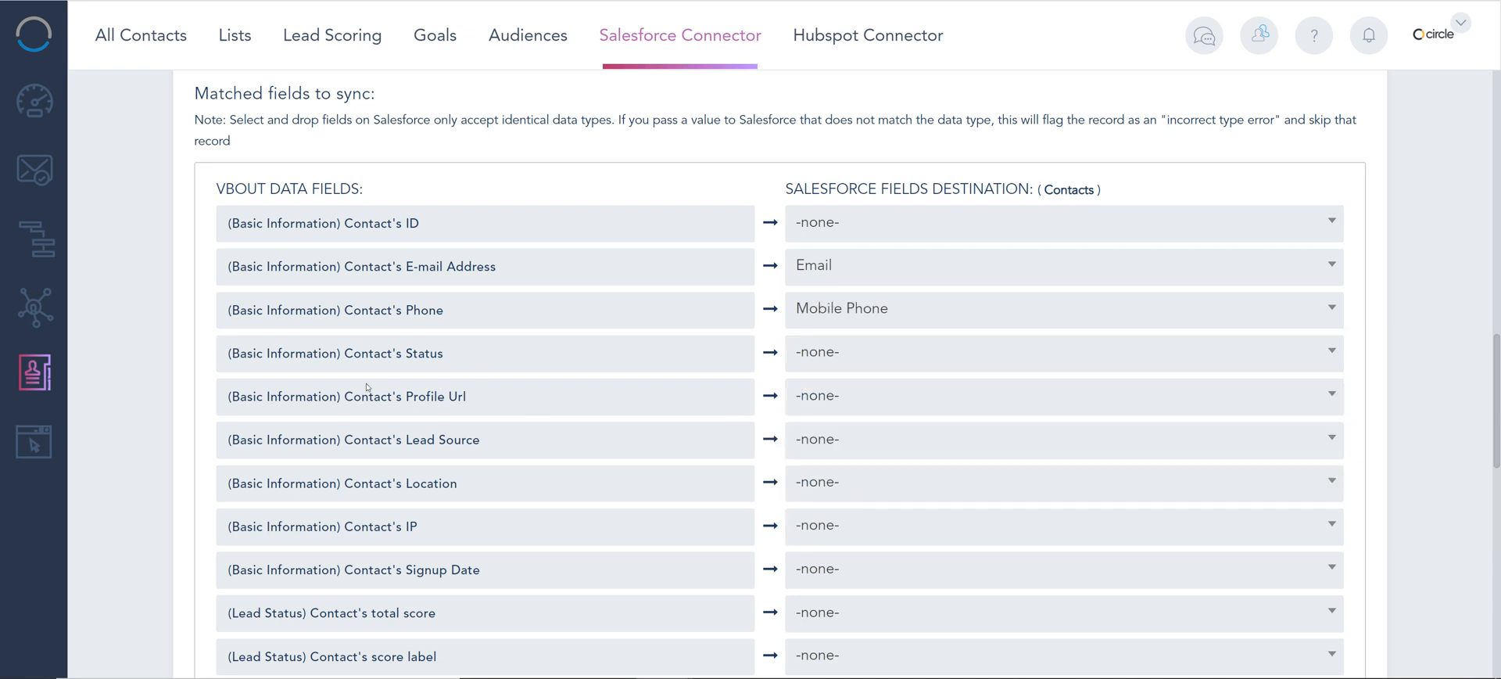
Match the Master List custom fields First Name and Last Name to Salesforce First Name and Last Name (required)
left_click(878, 395)
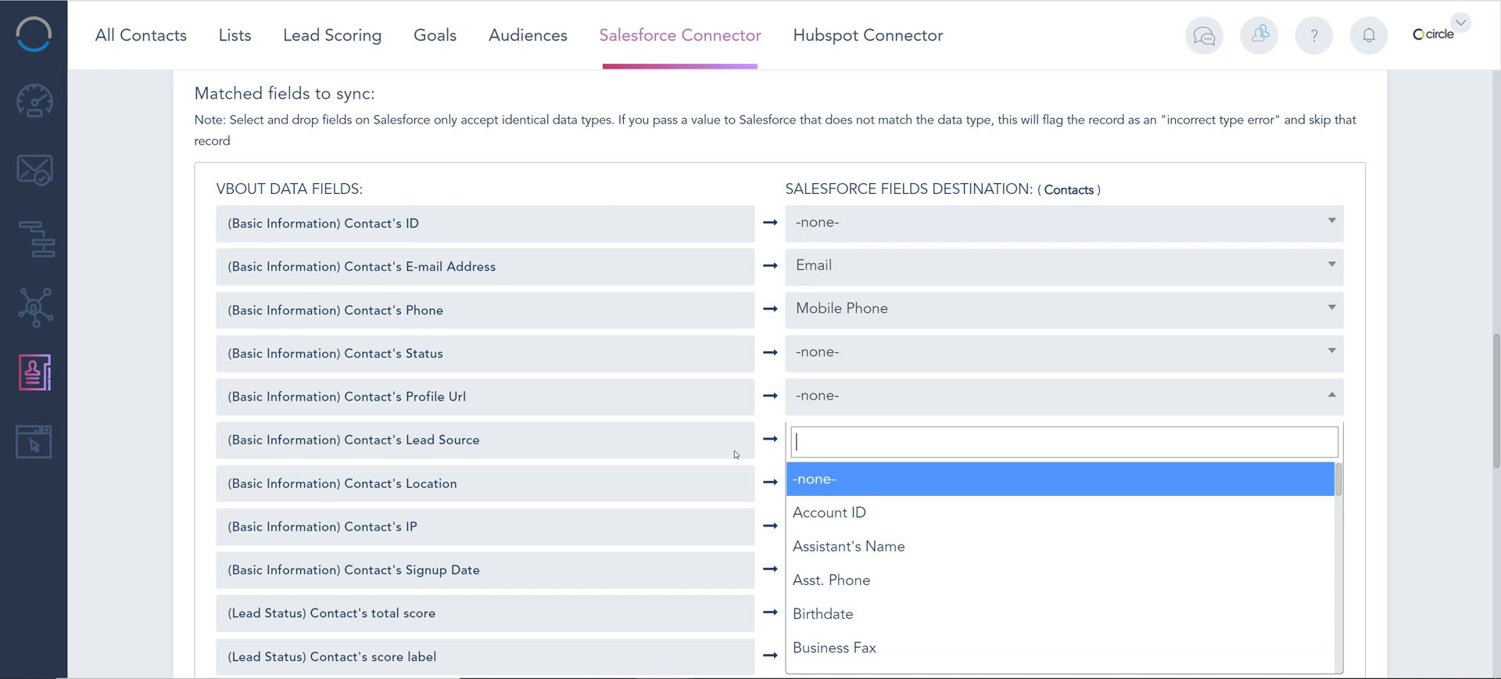
left_click(936, 395)
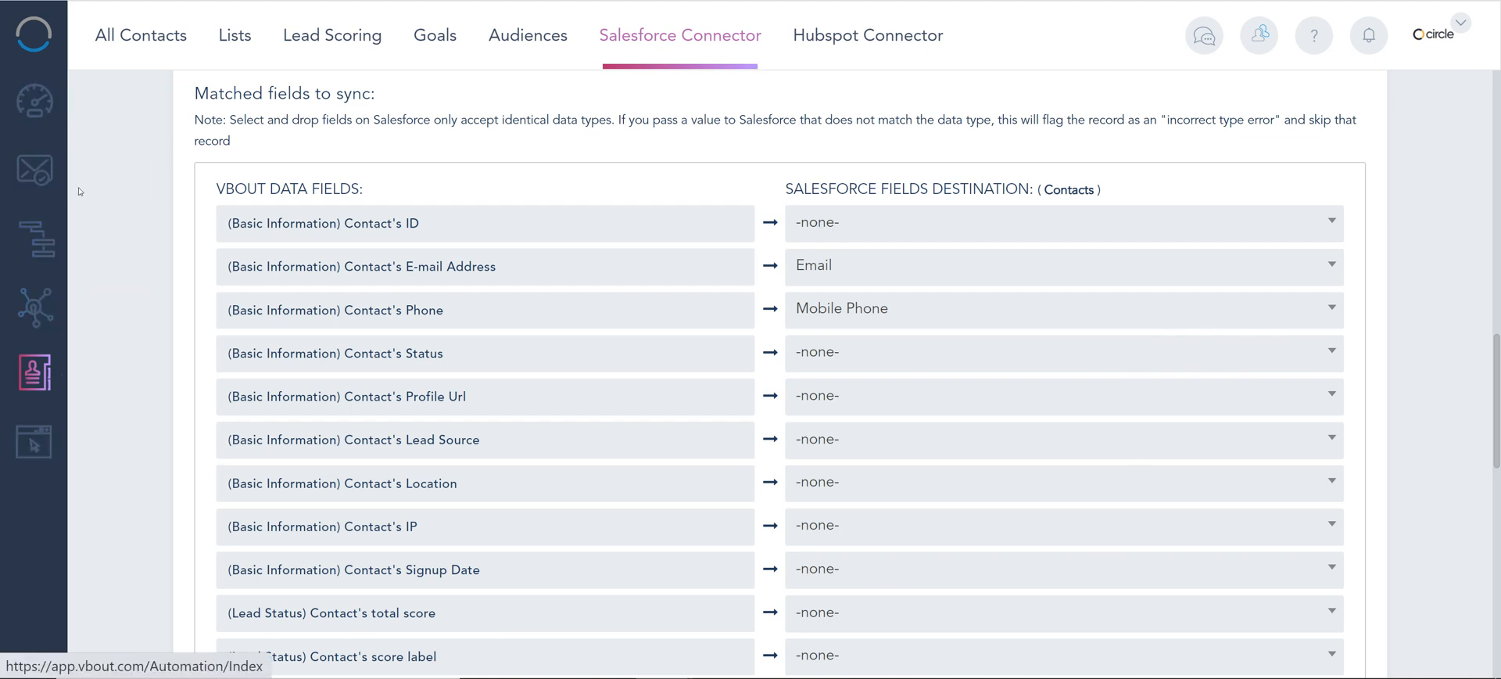
scroll(295, 361, "down", 2)
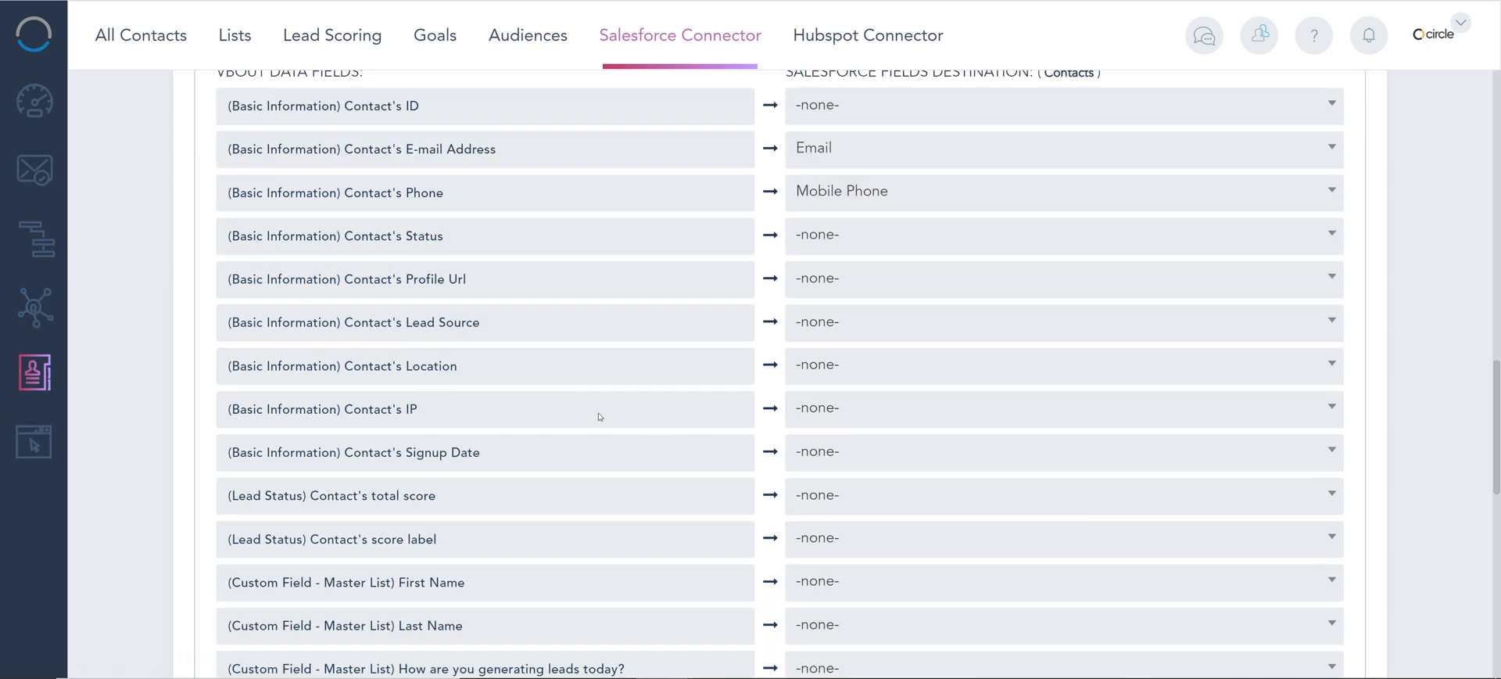
scroll(587, 509, "down", 2)
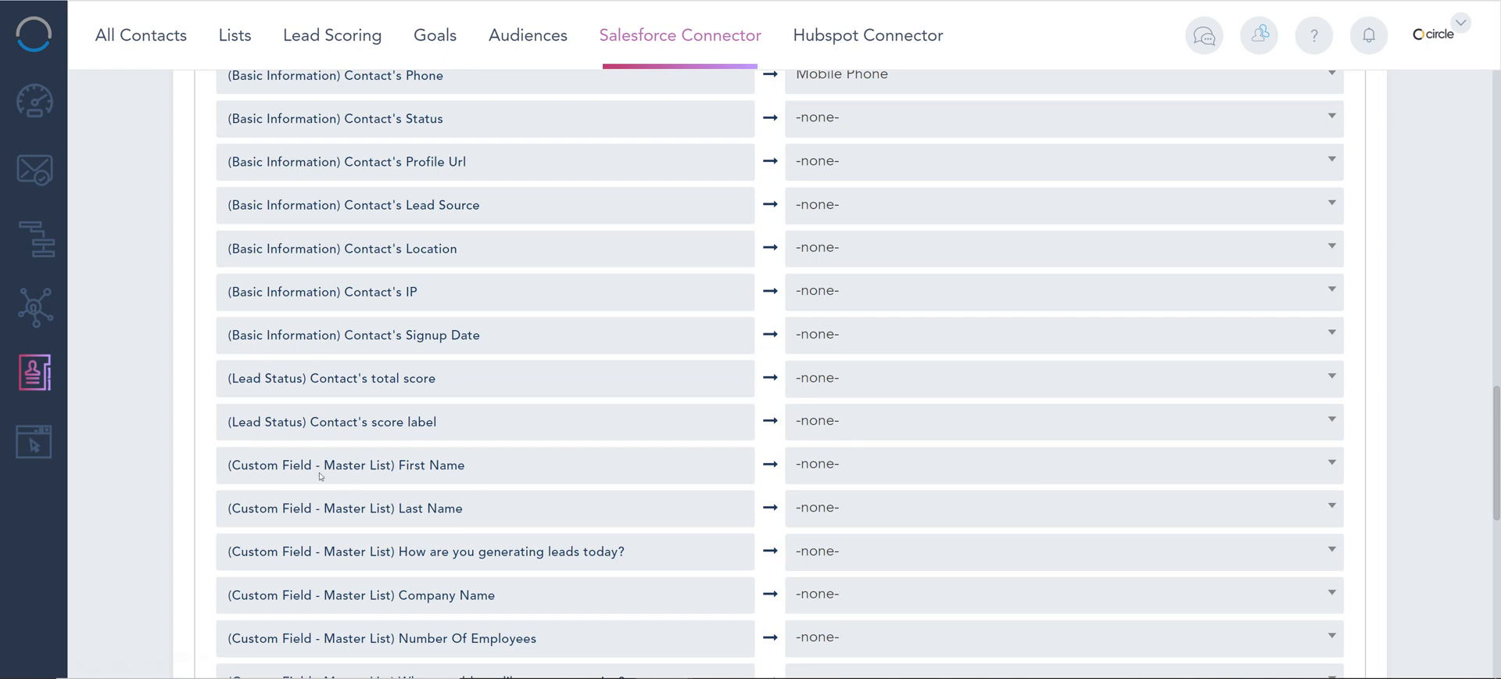
left_click(852, 481)
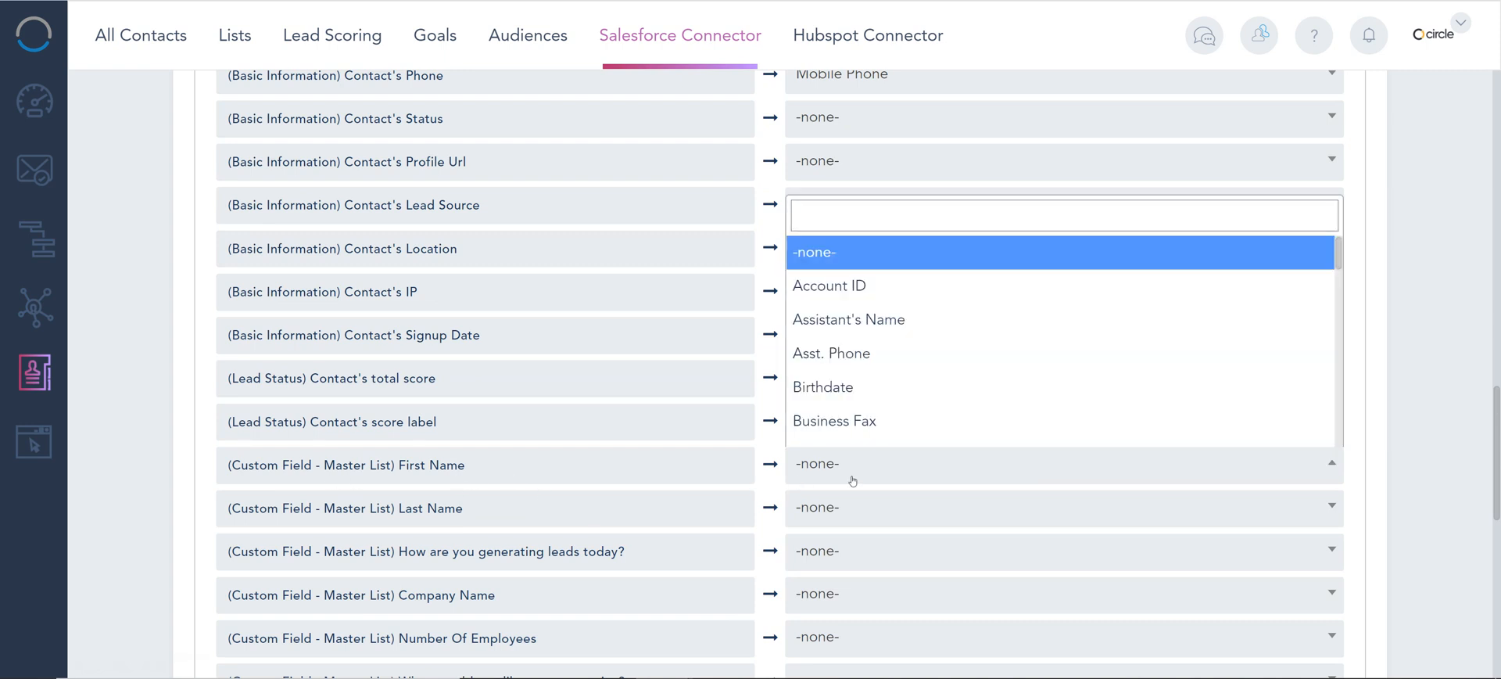
type("first")
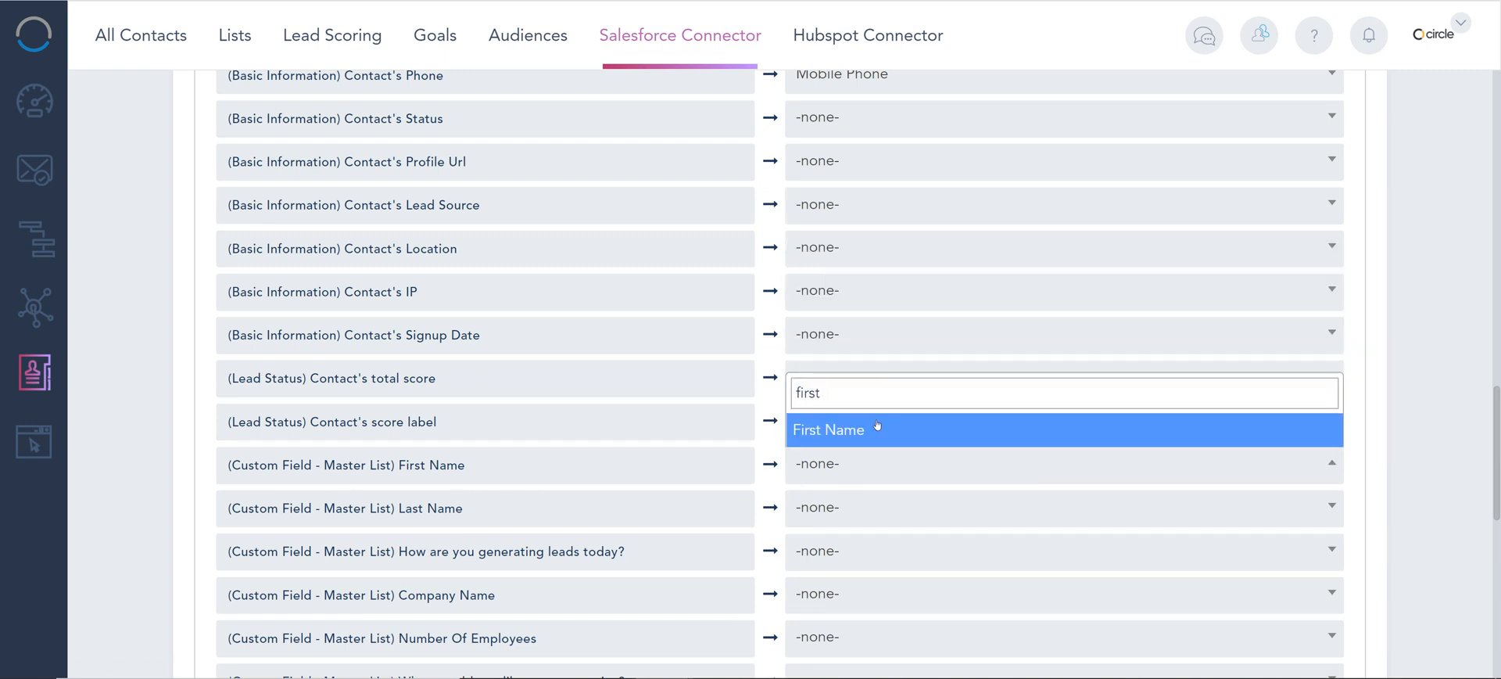
left_click(874, 428)
left_click(831, 504)
type("last")
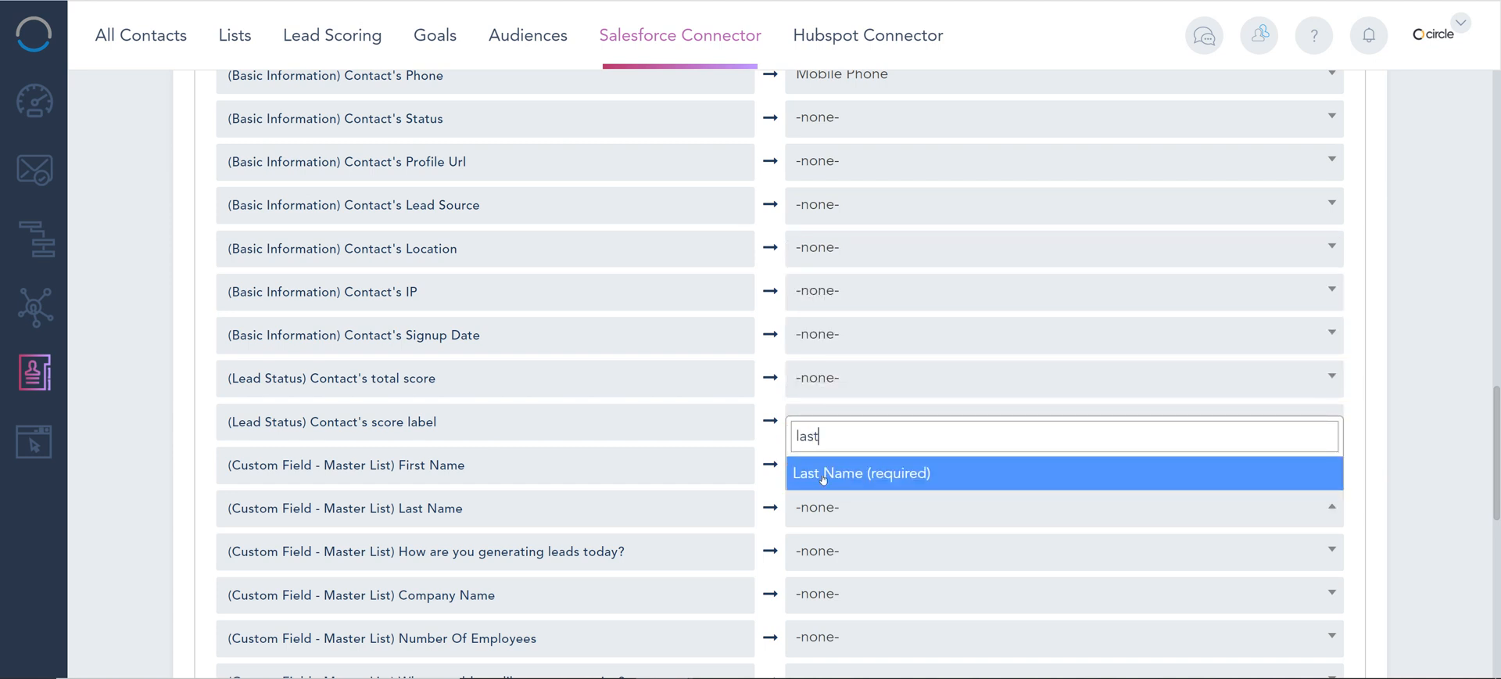
left_click(824, 479)
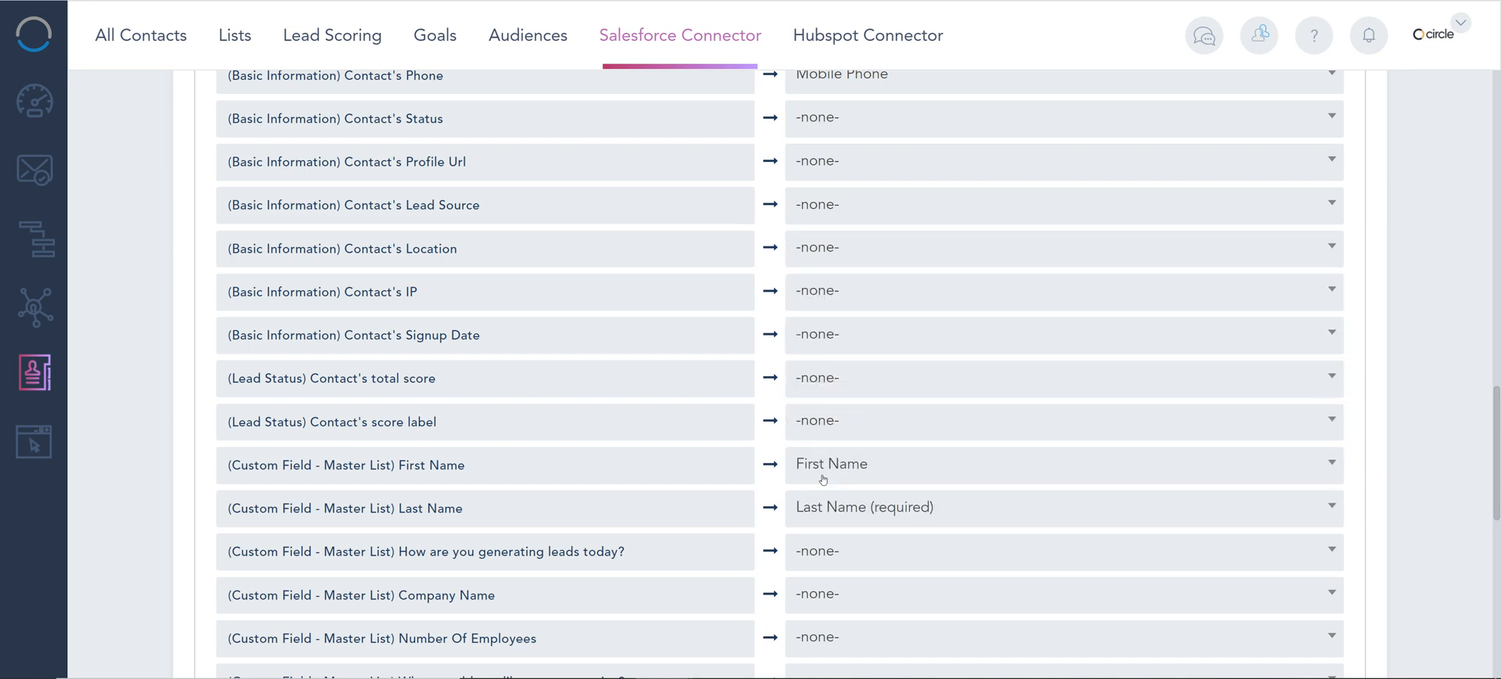
Review the field mappings for the whole table and add them to the sync as a data set
scroll(822, 479, "down", 5)
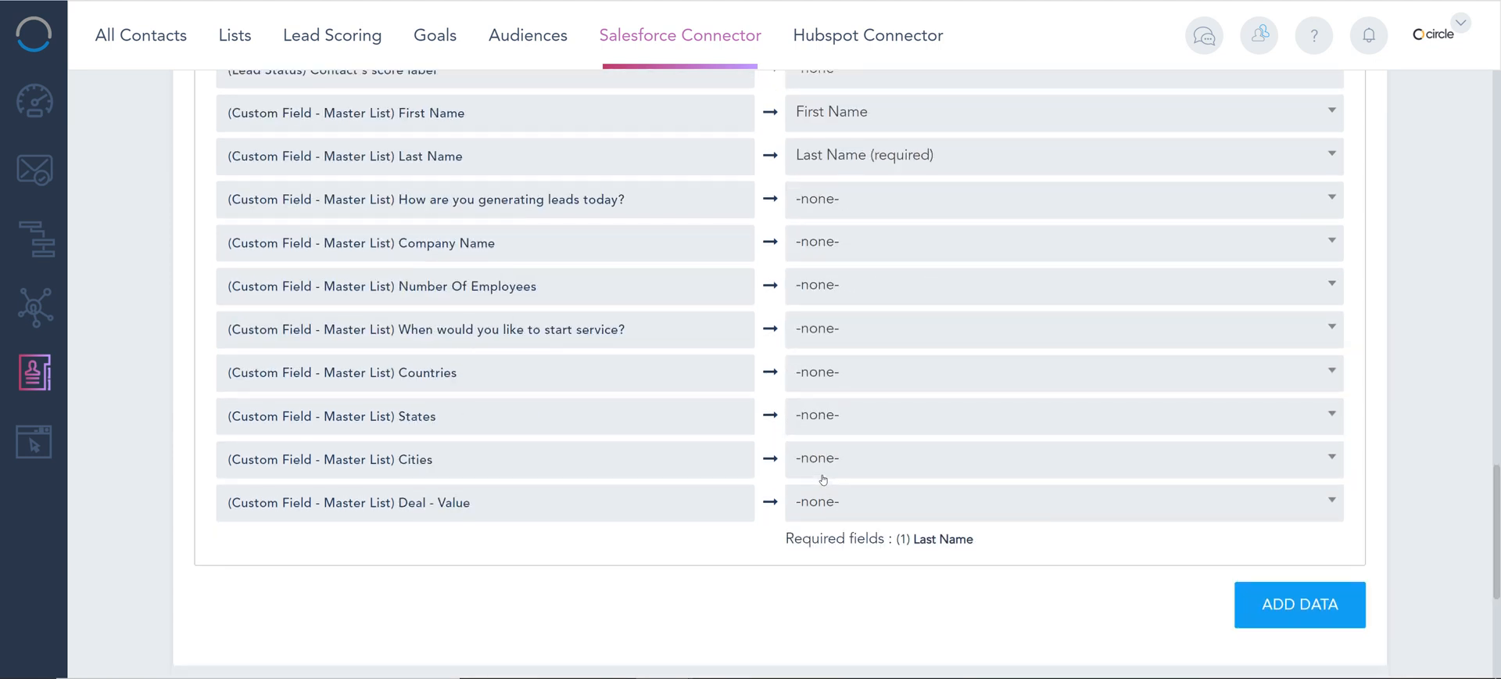
scroll(823, 479, "up", 2)
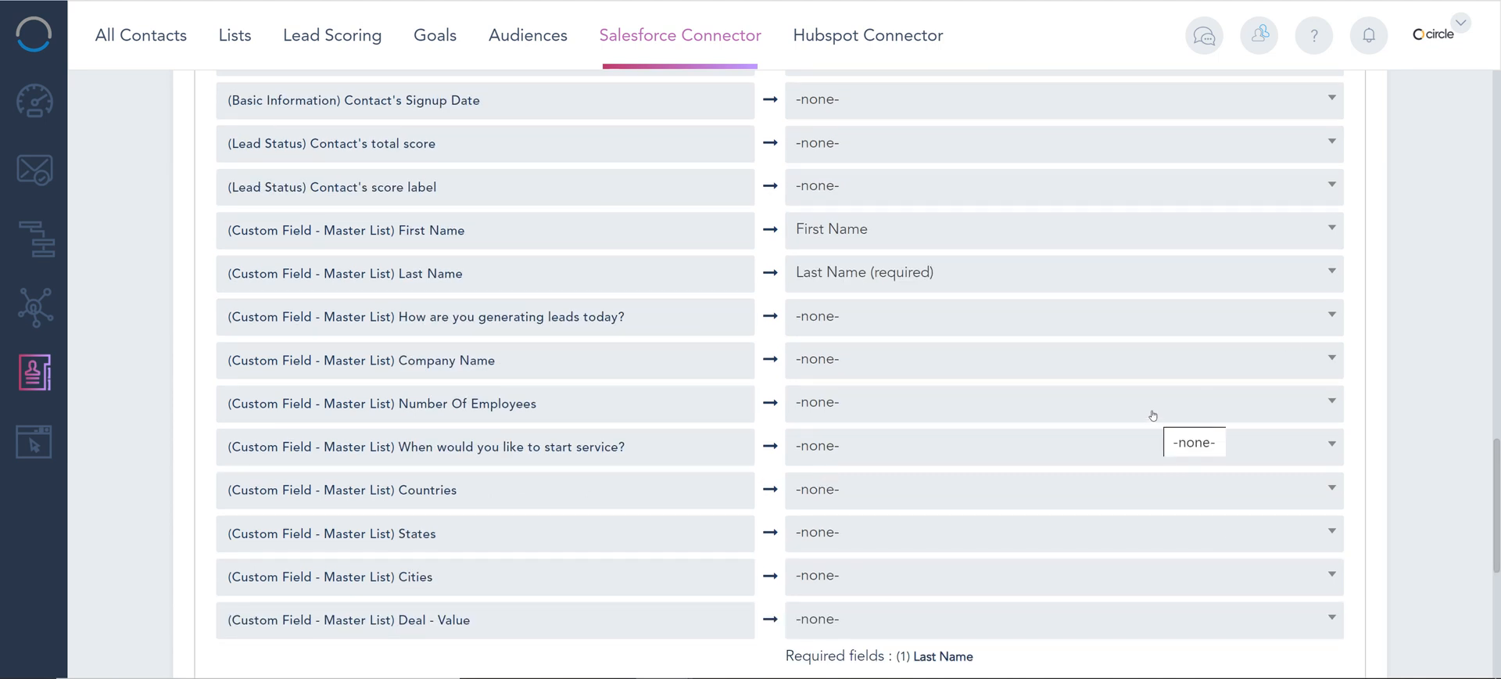
scroll(1015, 204, "up", 6)
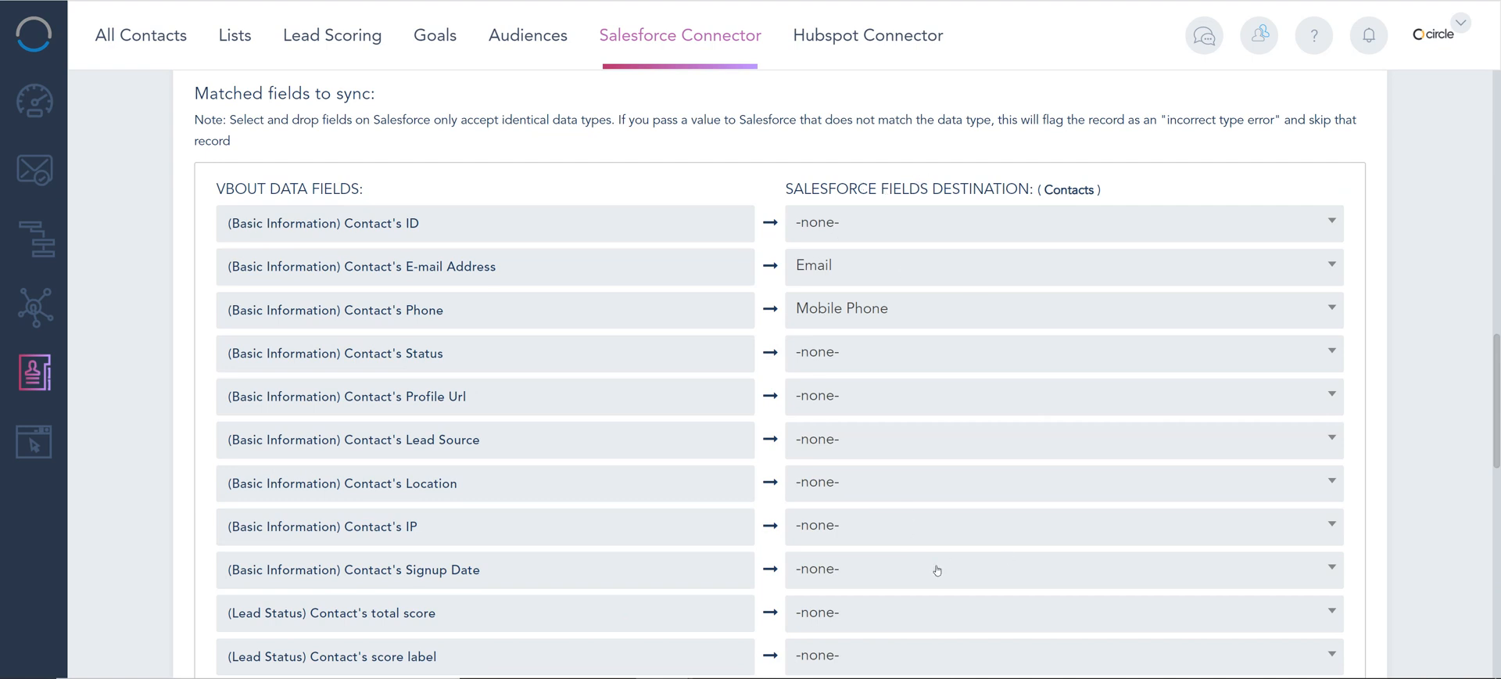
scroll(936, 570, "down", 2)
scroll(936, 570, "down", 4)
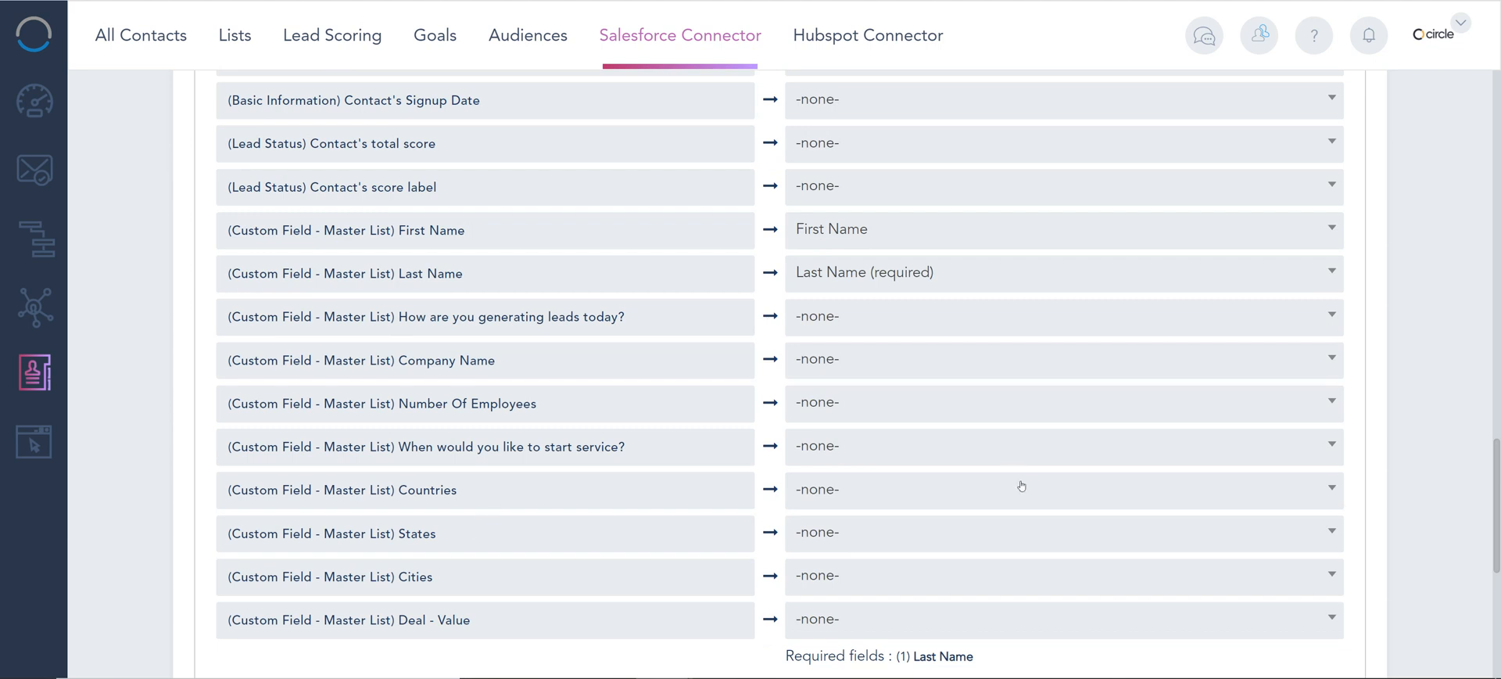
scroll(1019, 485, "down", 2)
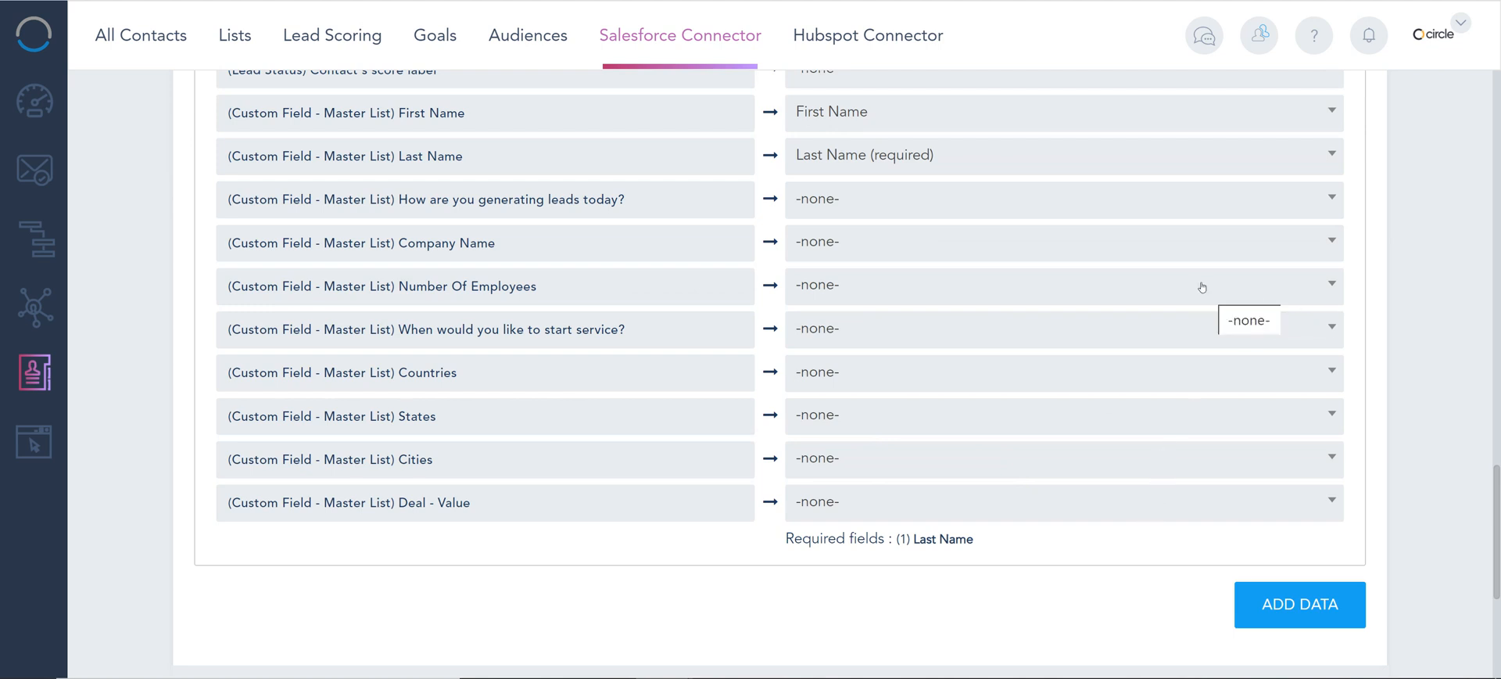
scroll(1229, 318, "up", 8)
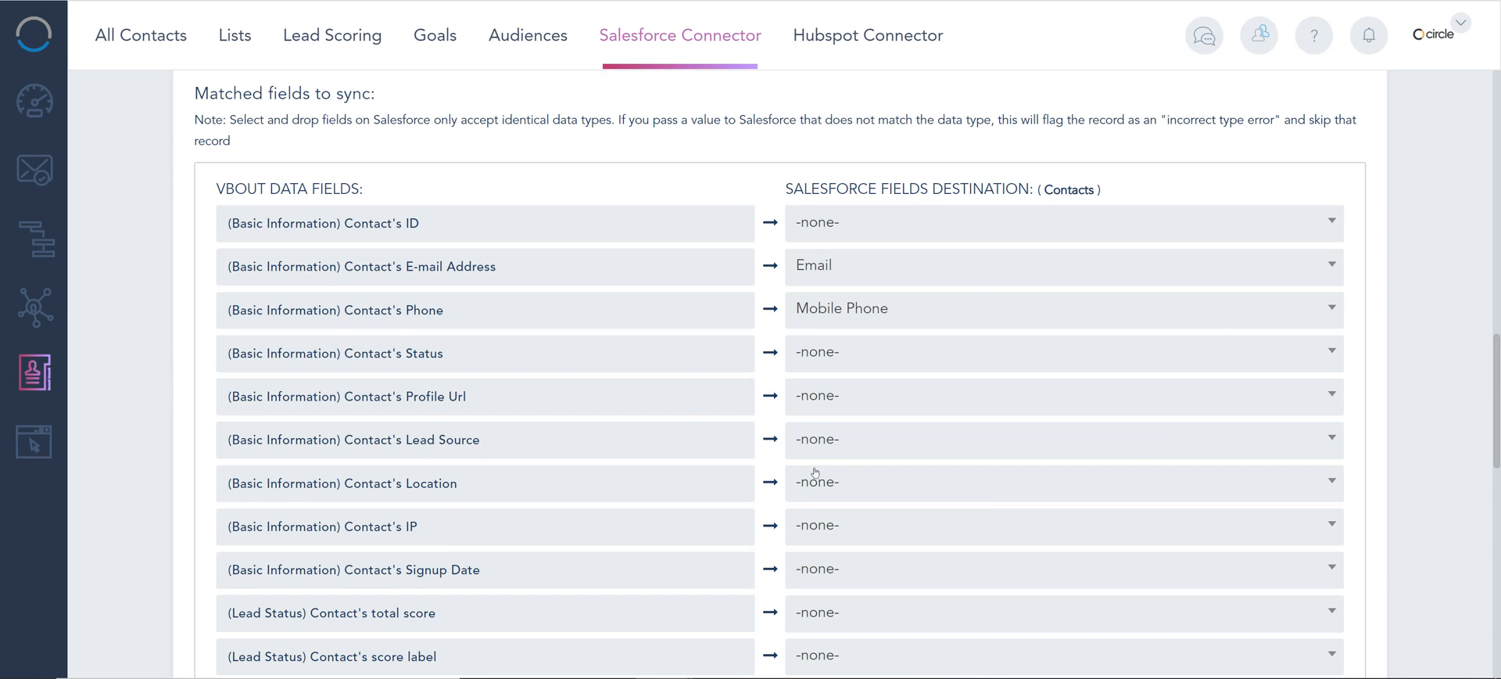
scroll(815, 471, "down", 4)
scroll(815, 472, "down", 6)
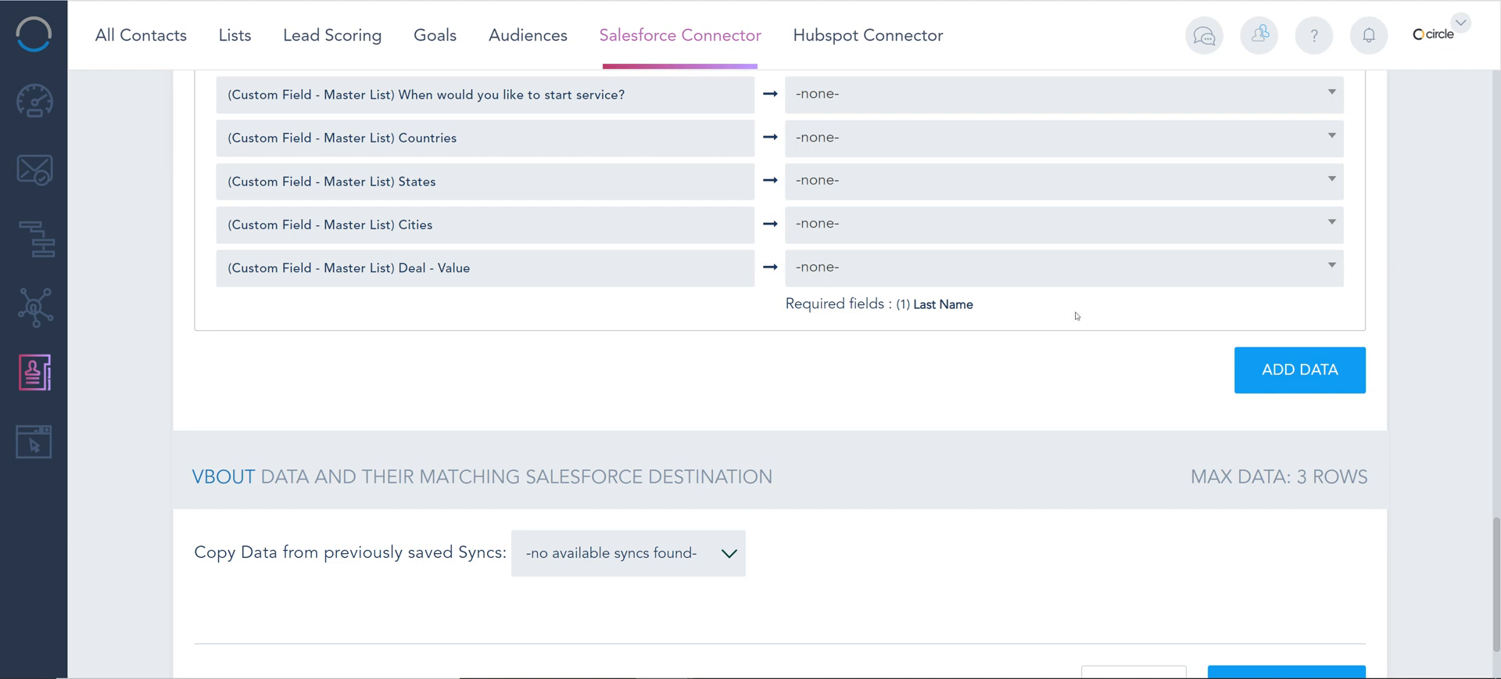
left_click(1327, 364)
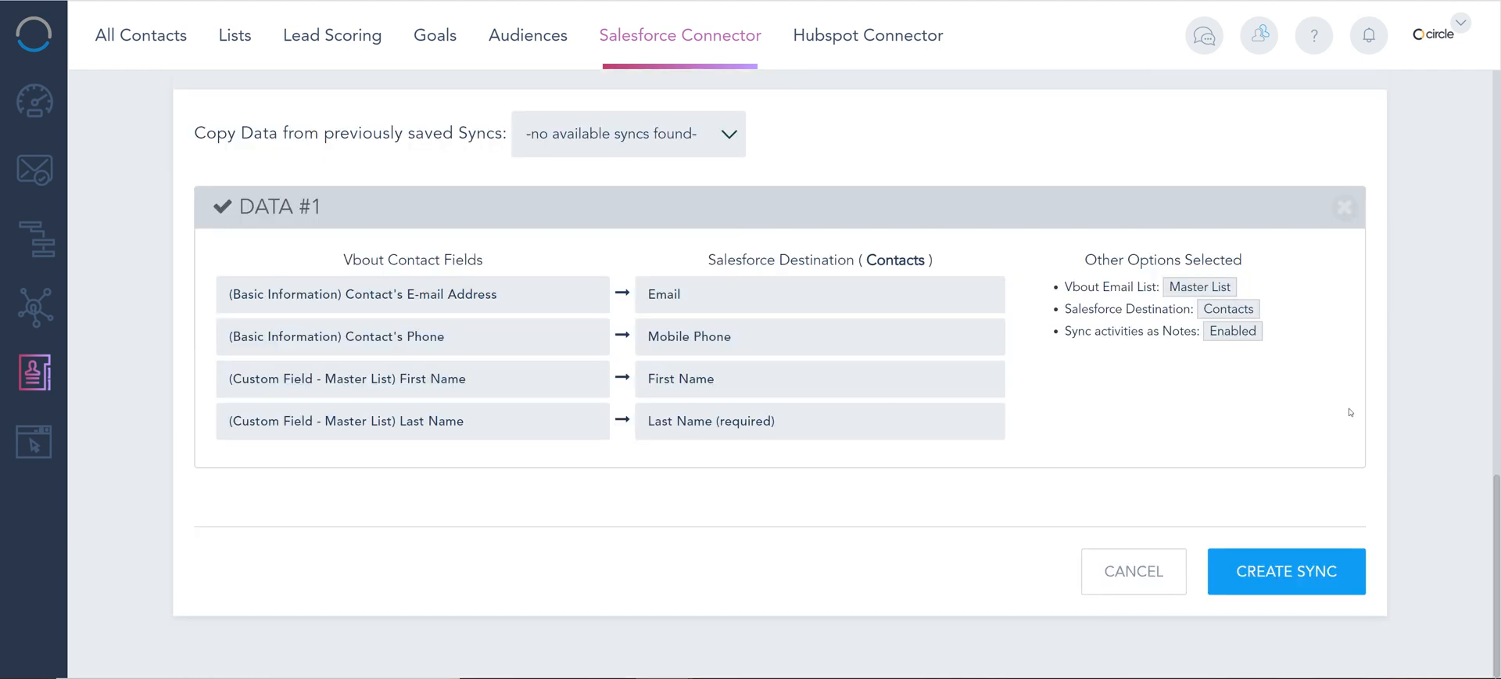
Review the sync type, existing-record, account and list selection settings above the added data set
scroll(1350, 412, "up", 2)
scroll(1350, 412, "up", 6)
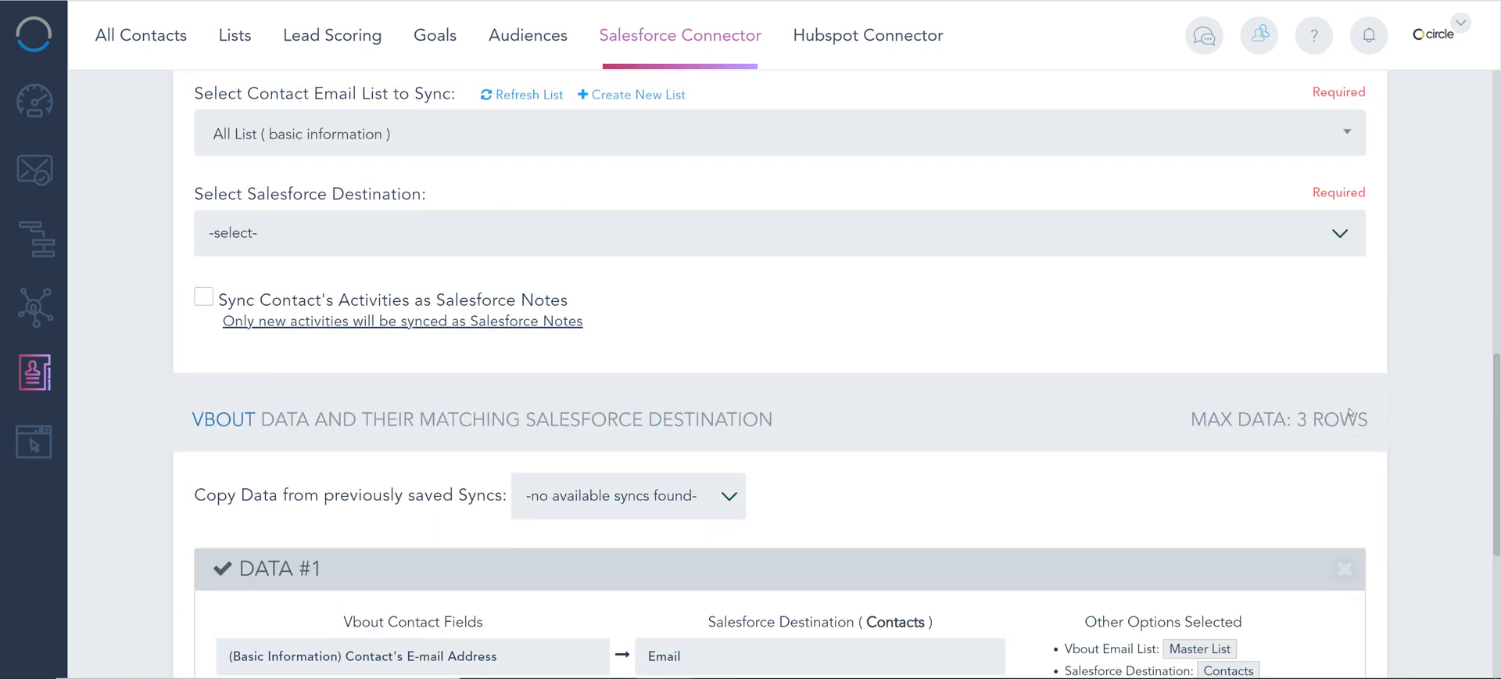
scroll(1344, 401, "up", 3)
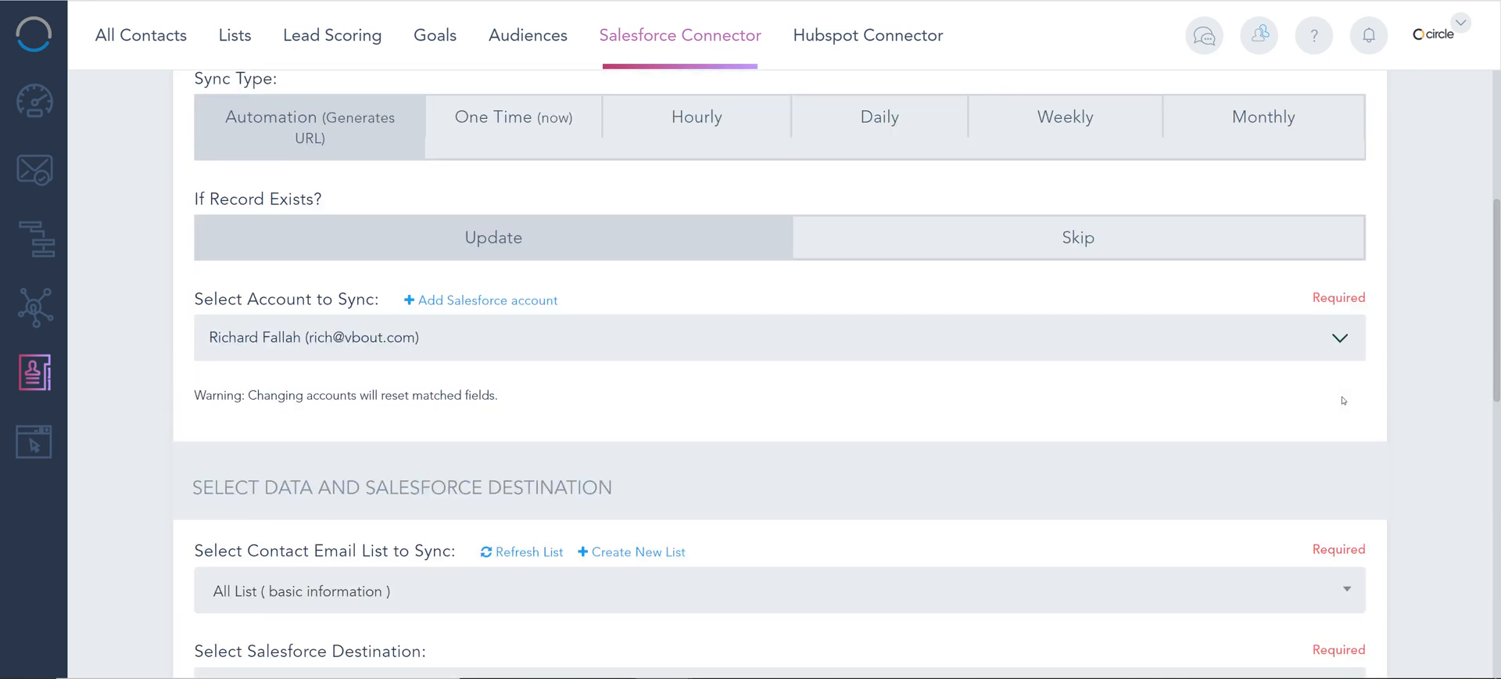
scroll(1343, 401, "down", 9)
scroll(1343, 400, "up", 8)
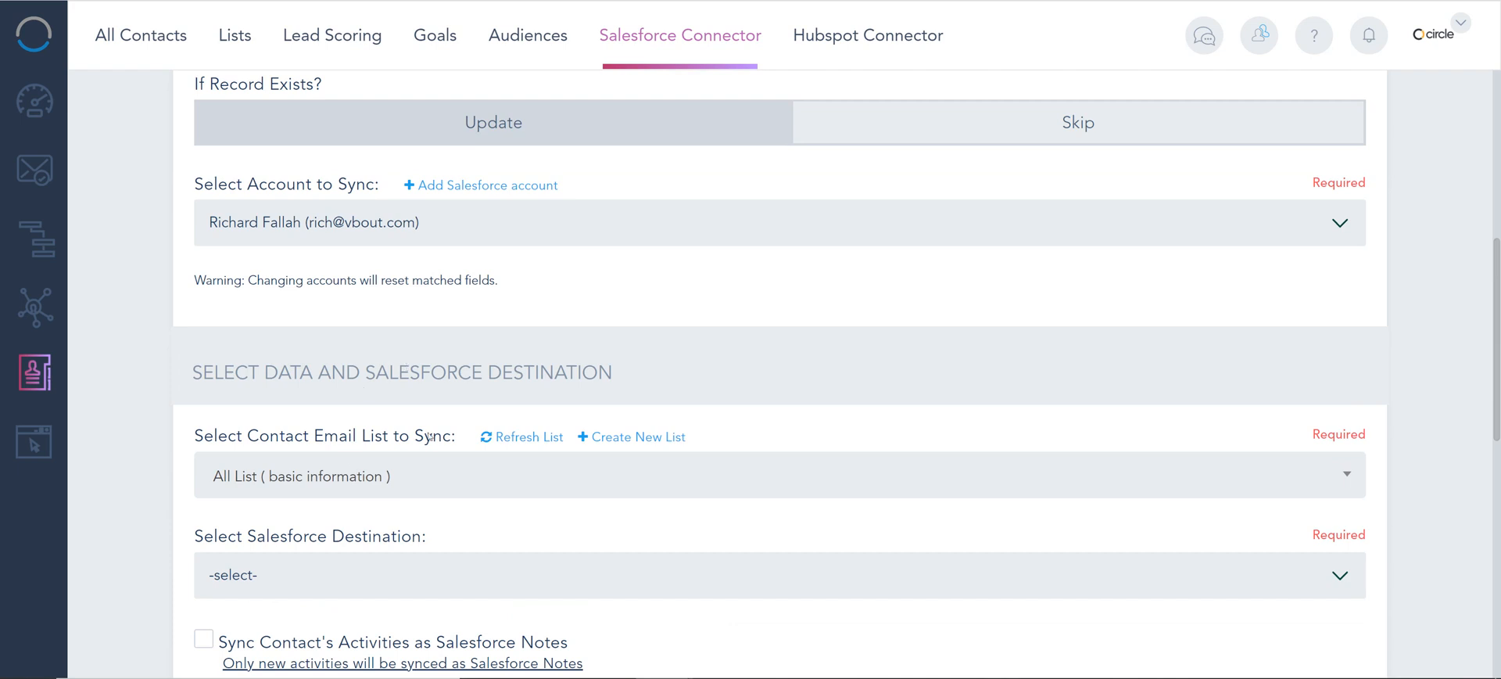
Review the sync settings and the added data set once more, and create the Master sync
scroll(435, 392, "down", 3)
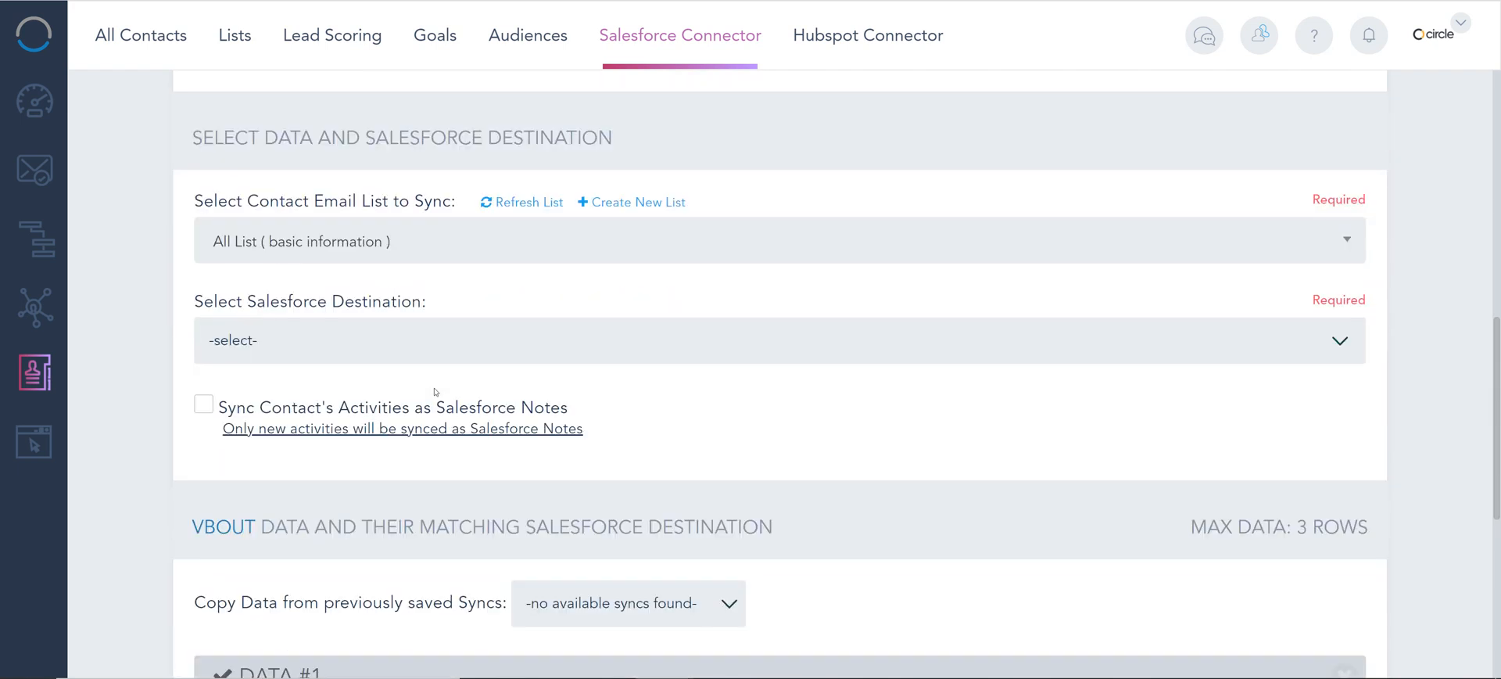
scroll(436, 392, "down", 2)
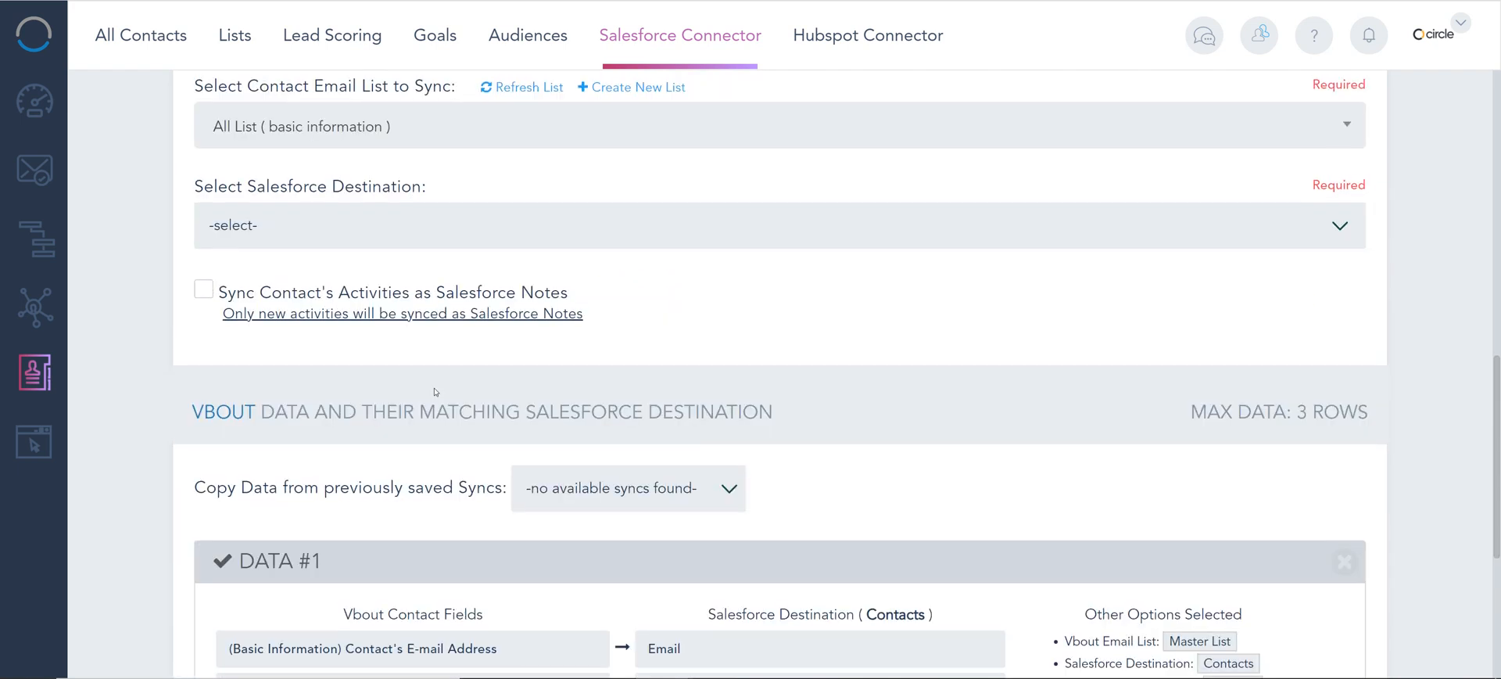
scroll(436, 393, "up", 6)
left_click(438, 352)
left_click(438, 350)
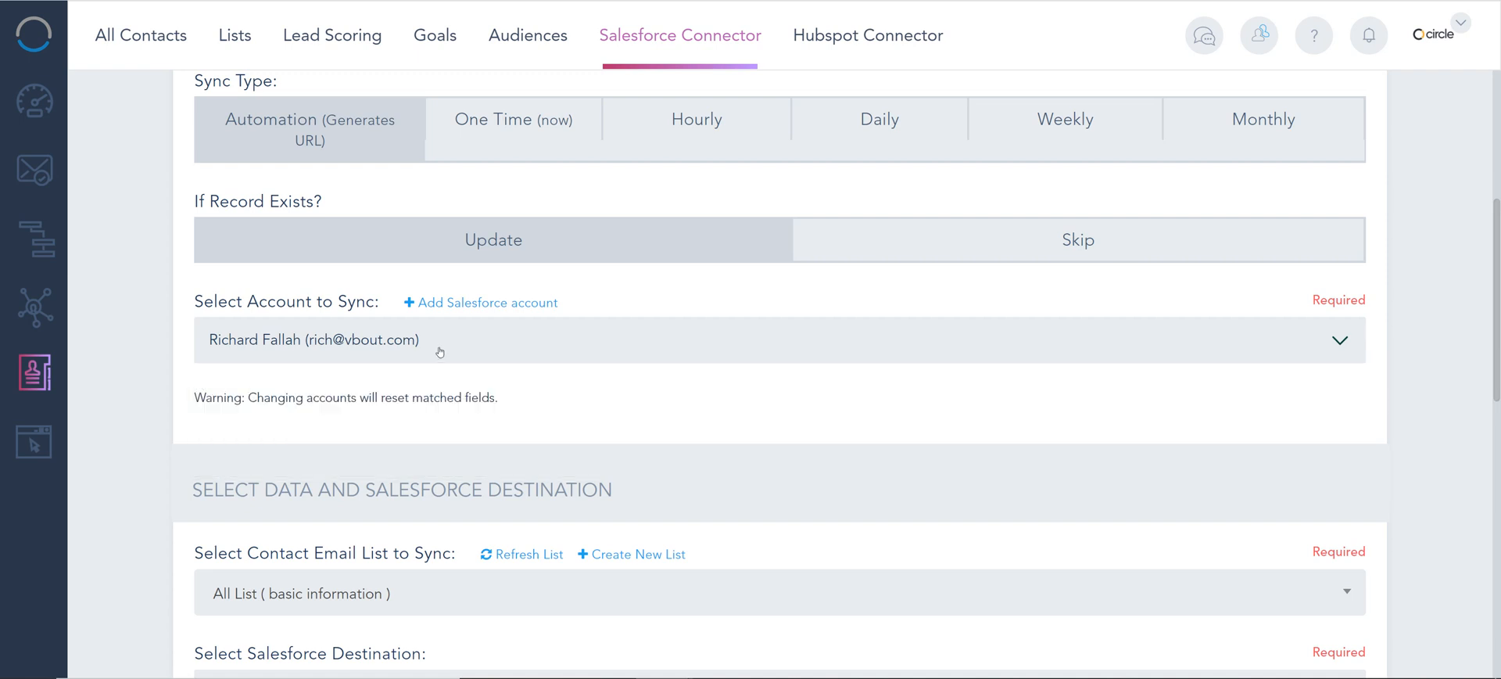
scroll(767, 432, "down", 7)
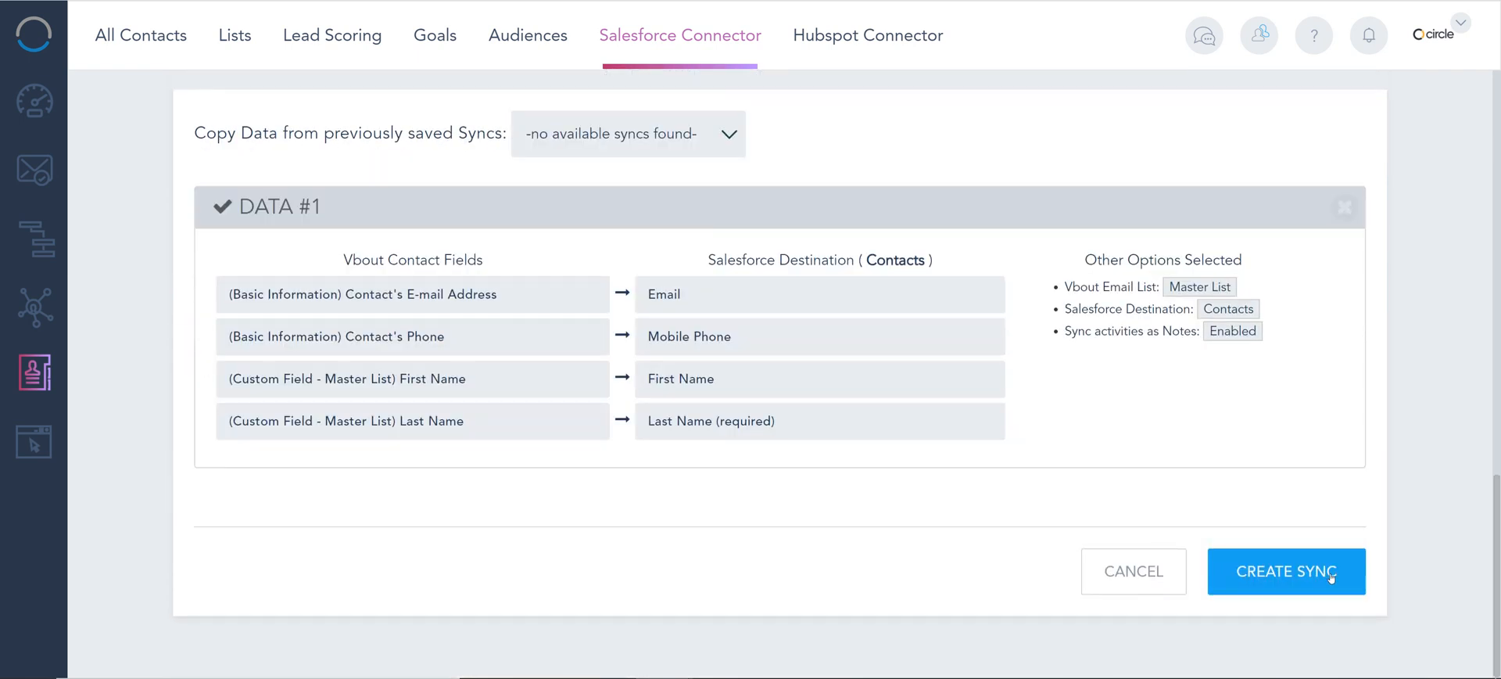
left_click(1330, 577)
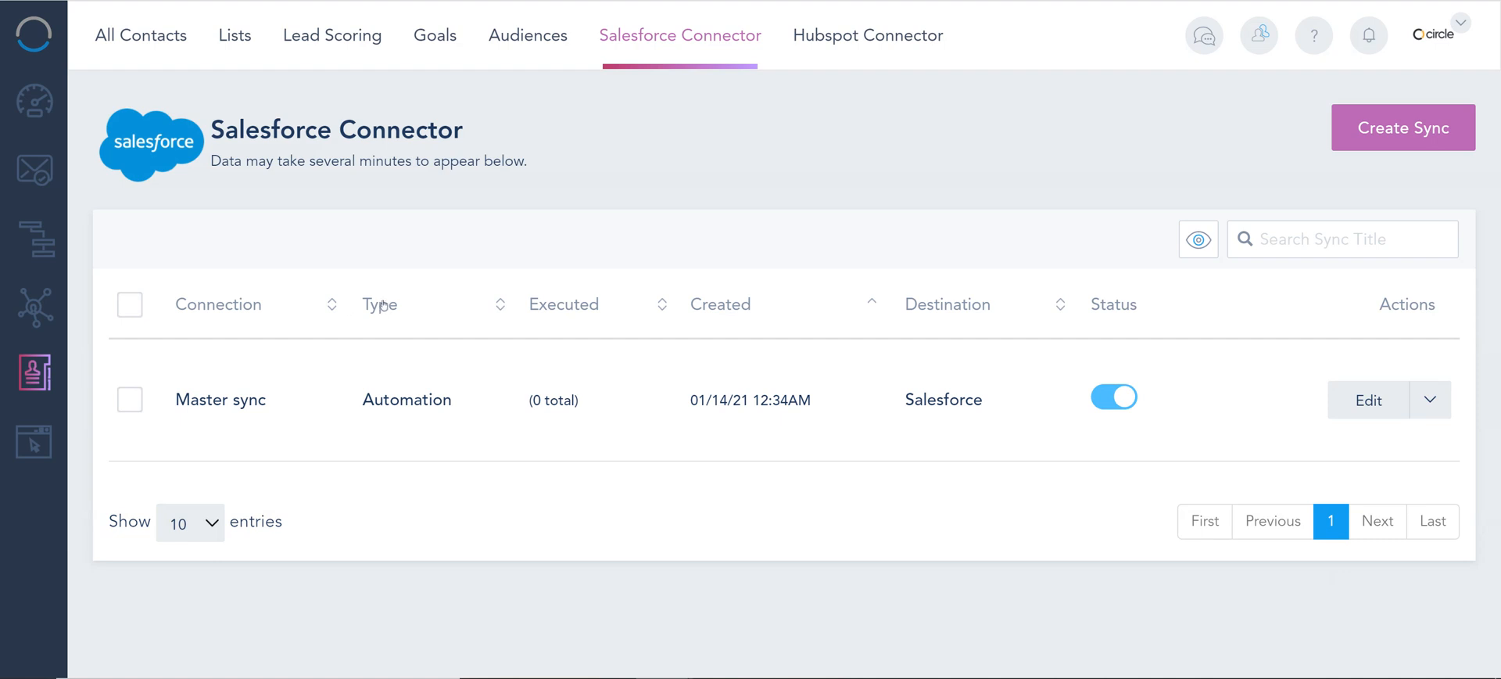
Check the Master sync's type and the actions available for it in the connector list
double_click(423, 404)
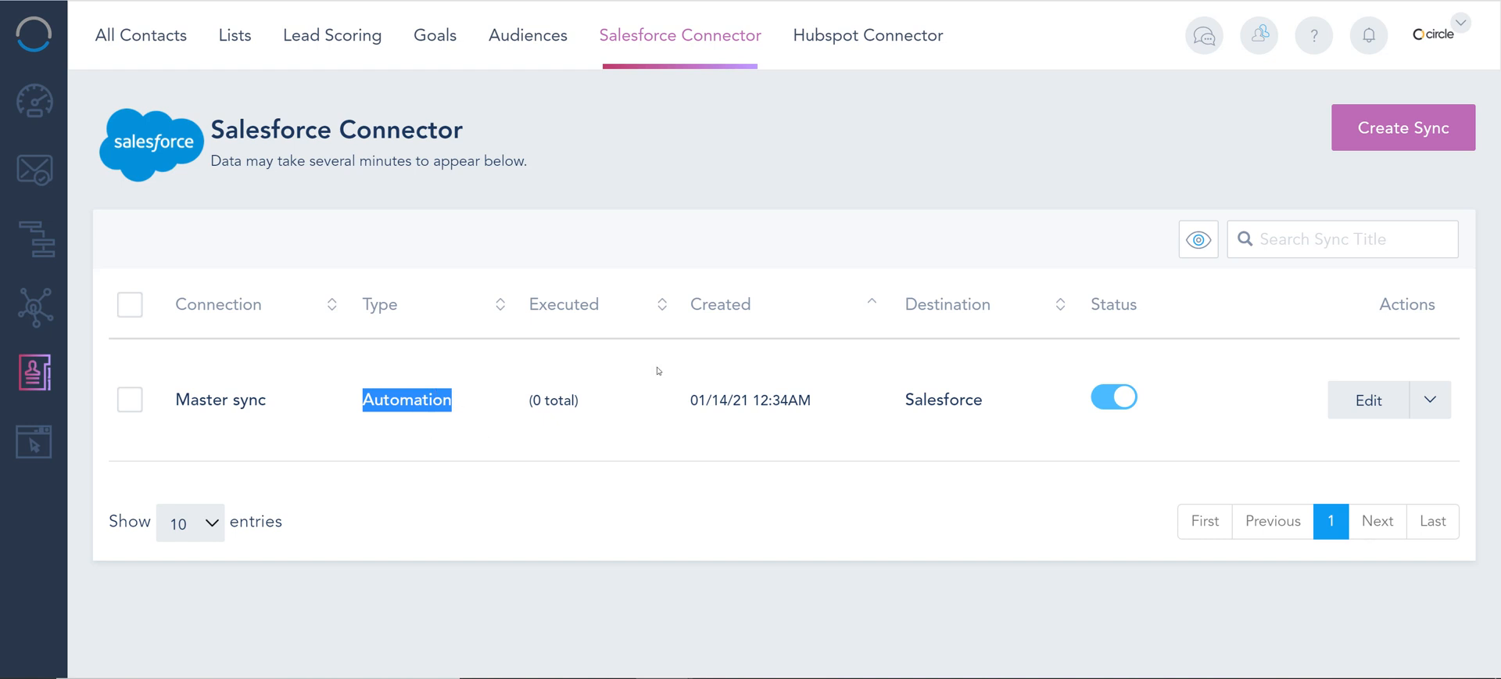
left_click(1429, 400)
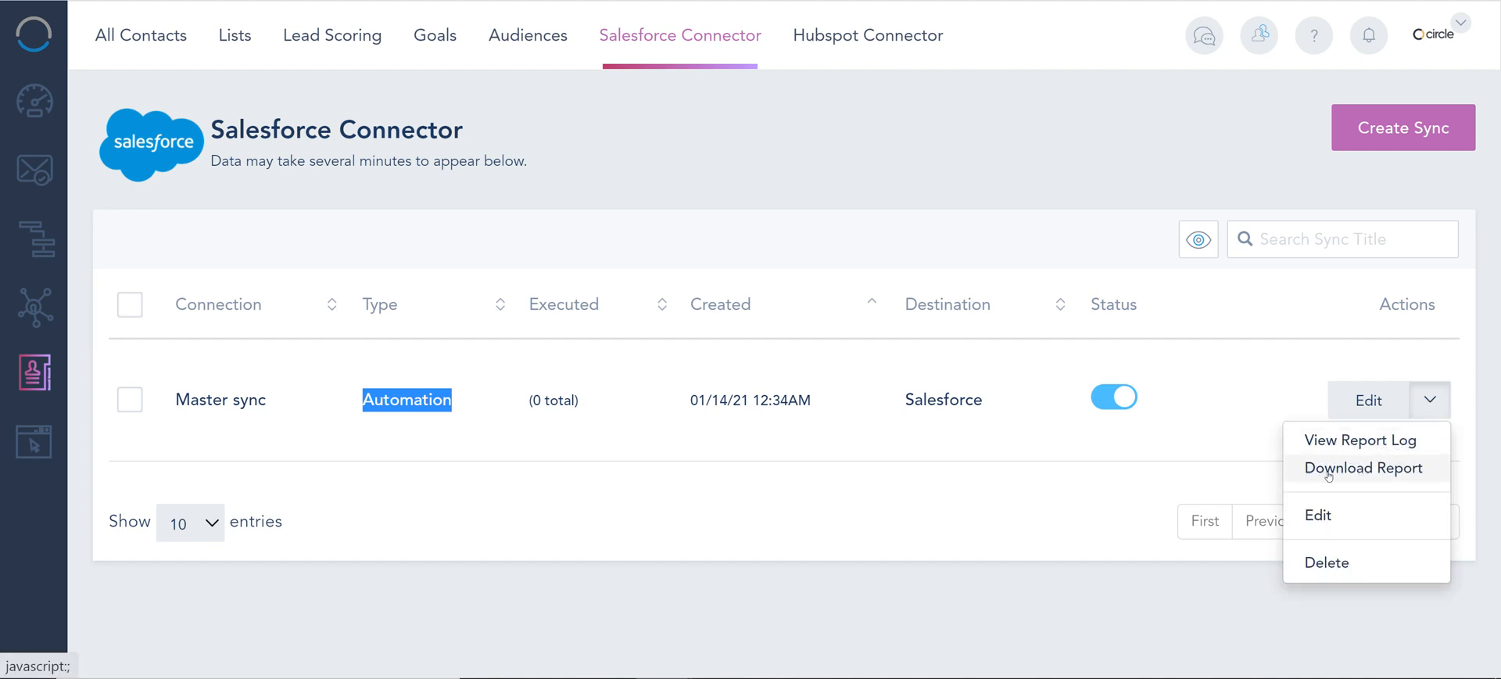
left_click(570, 478)
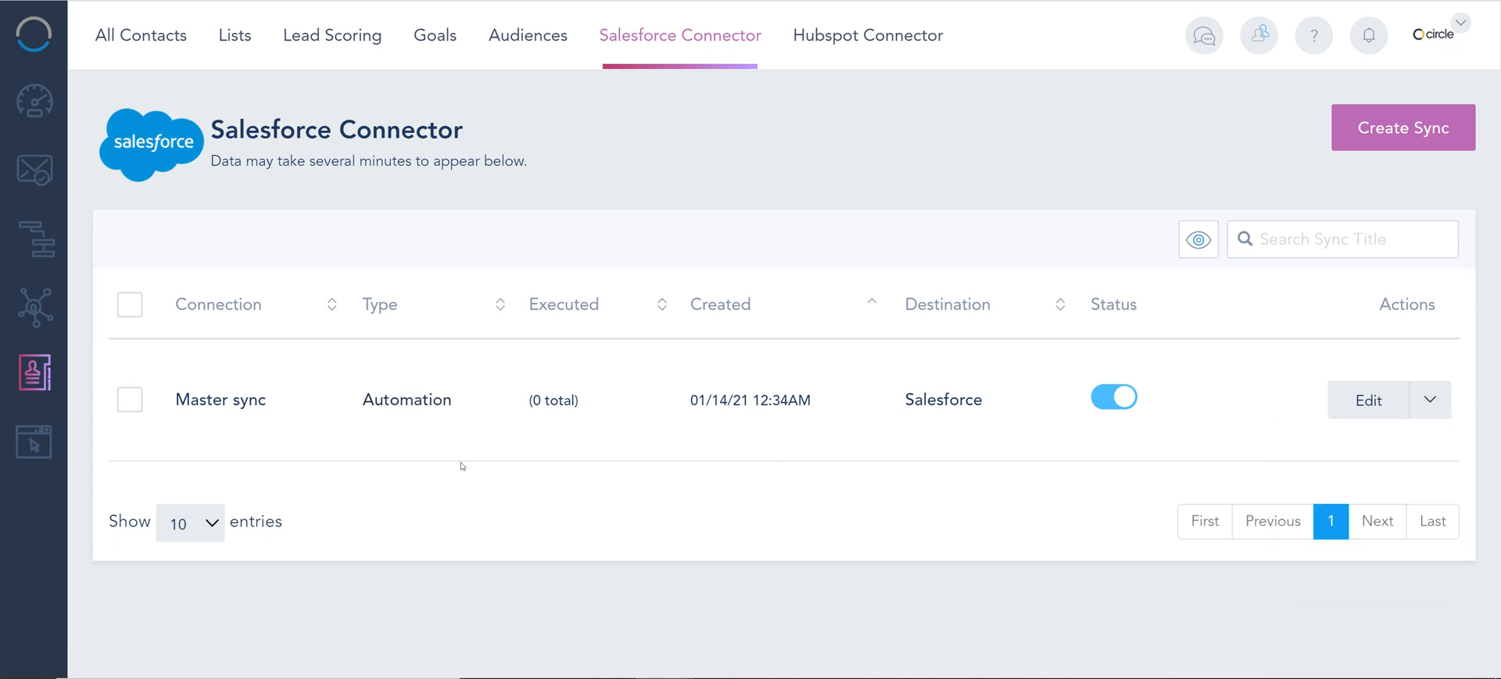
Open the existing Sample automation and rename it "Salesforce Sync - Demo"
left_click(46, 249)
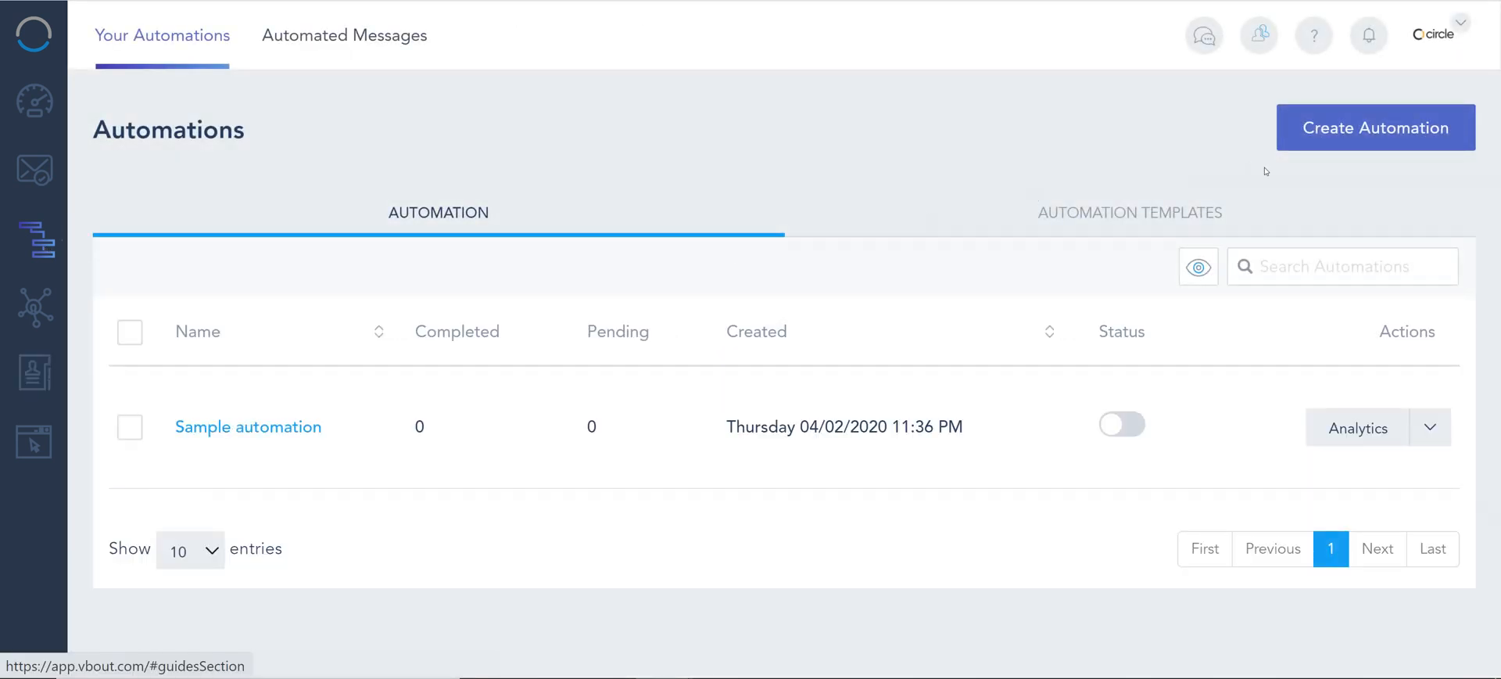
left_click(228, 427)
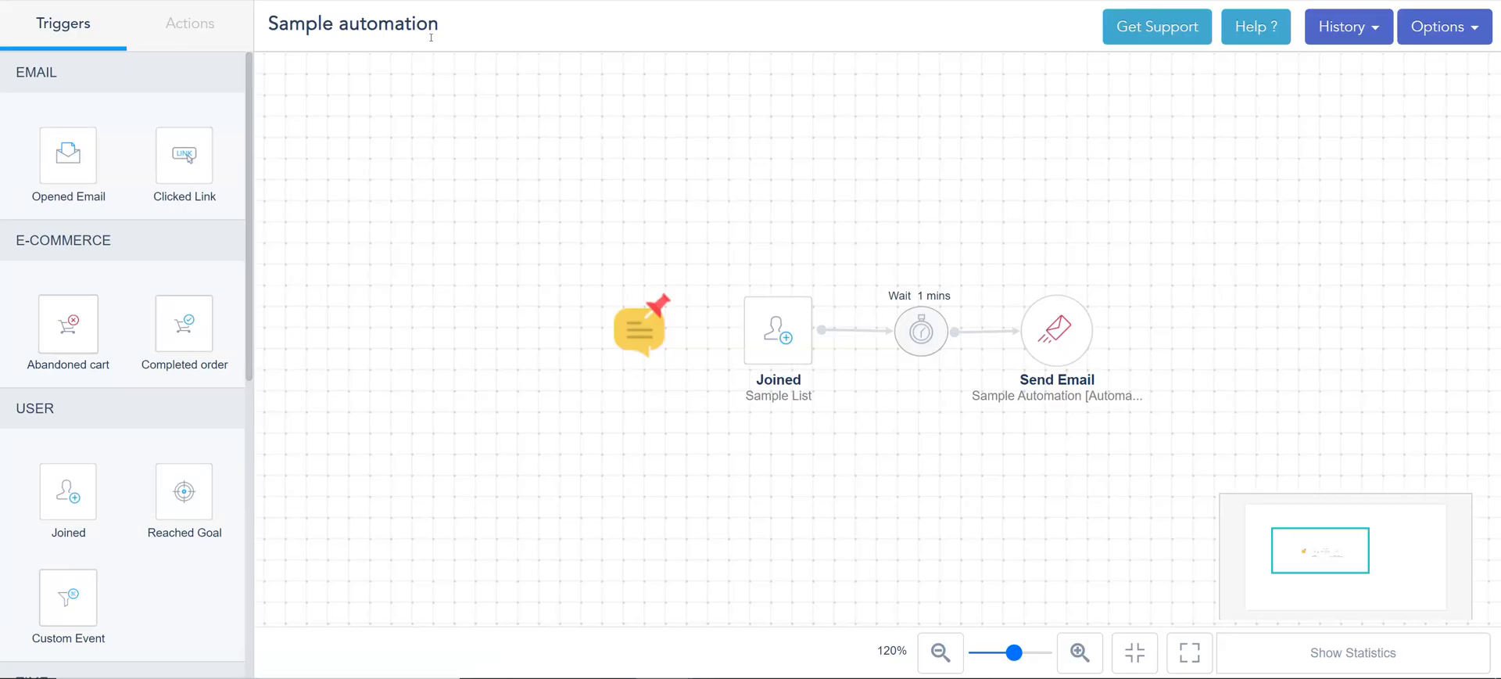
left_click_drag(439, 23, 207, 31)
type("Salesforec")
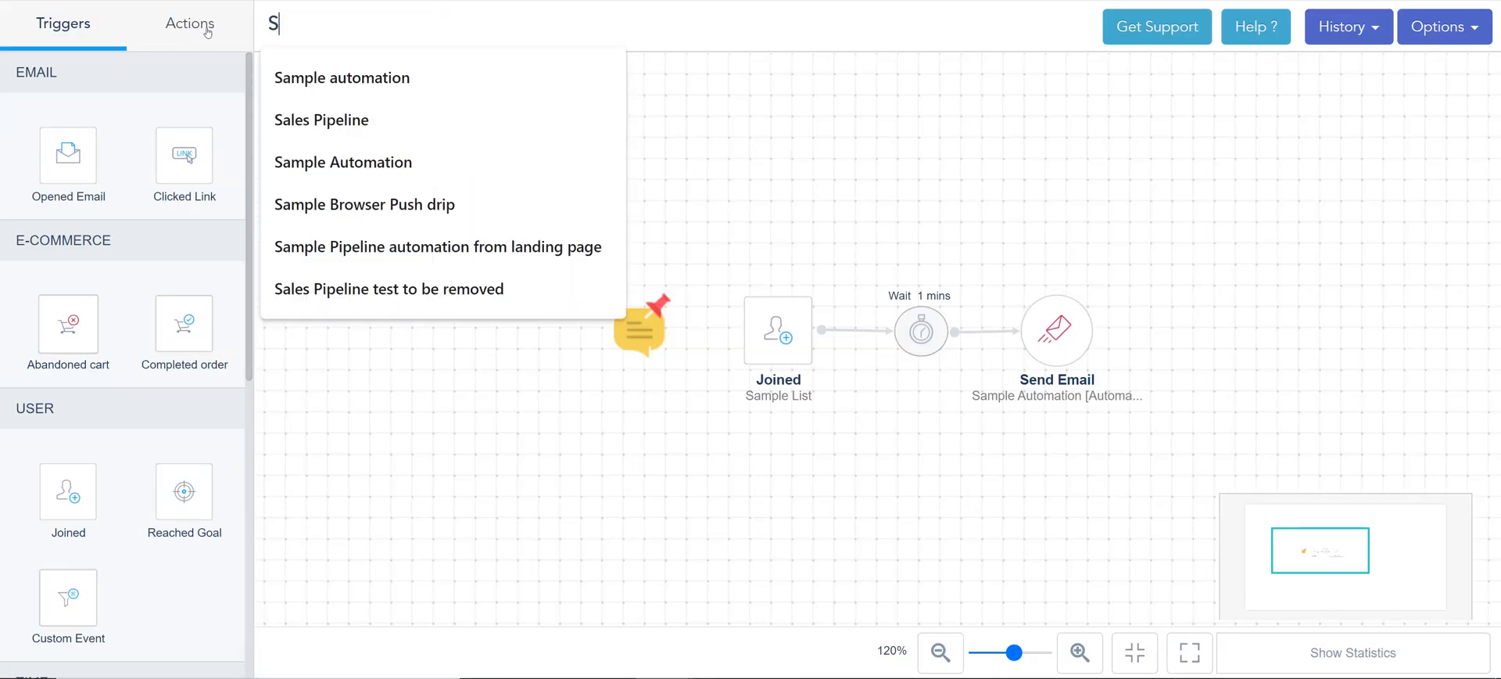
key("BackSpace")
key("BackSpace")
type("ce Cy")
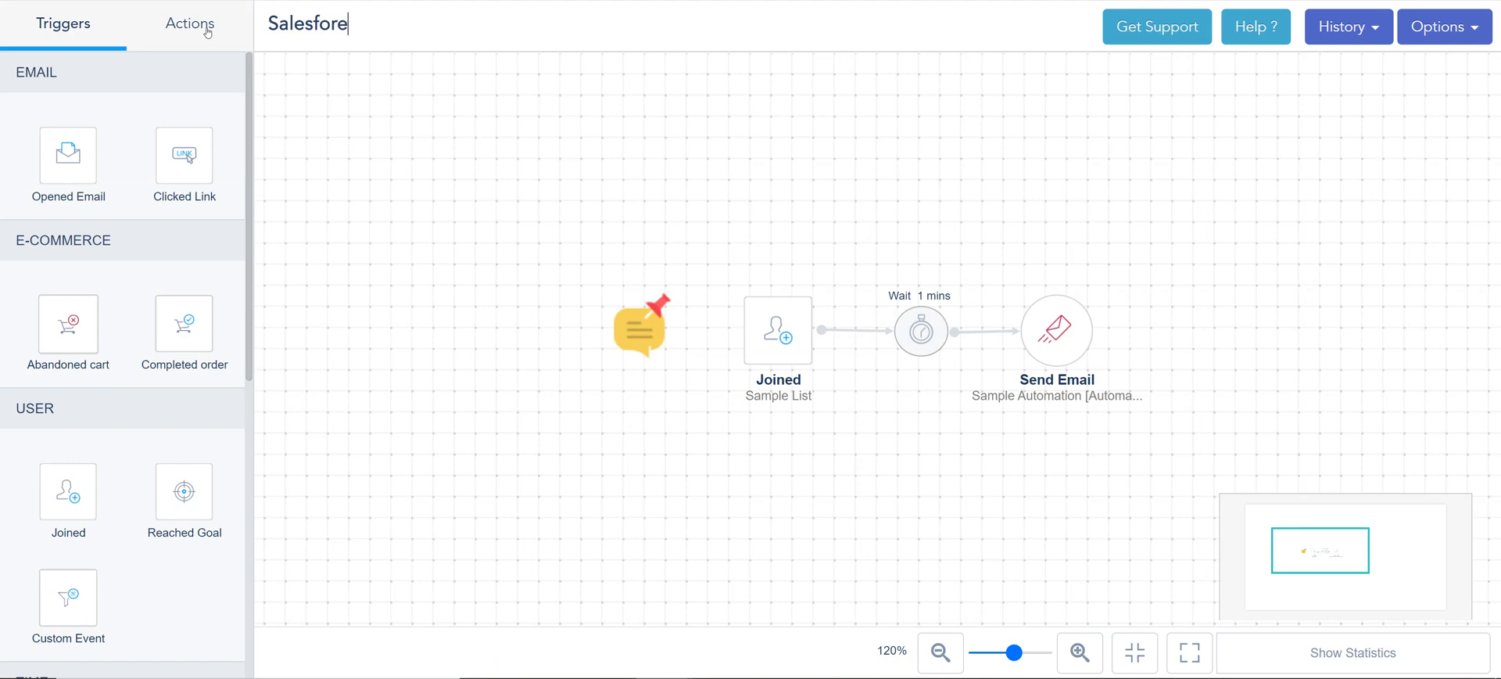
type("n")
key("BackSpace")
key("BackSpace")
key("BackSpace")
type("Sunc")
key("BackSpace")
key("BackSpace")
key("BackSpace")
type("ync")
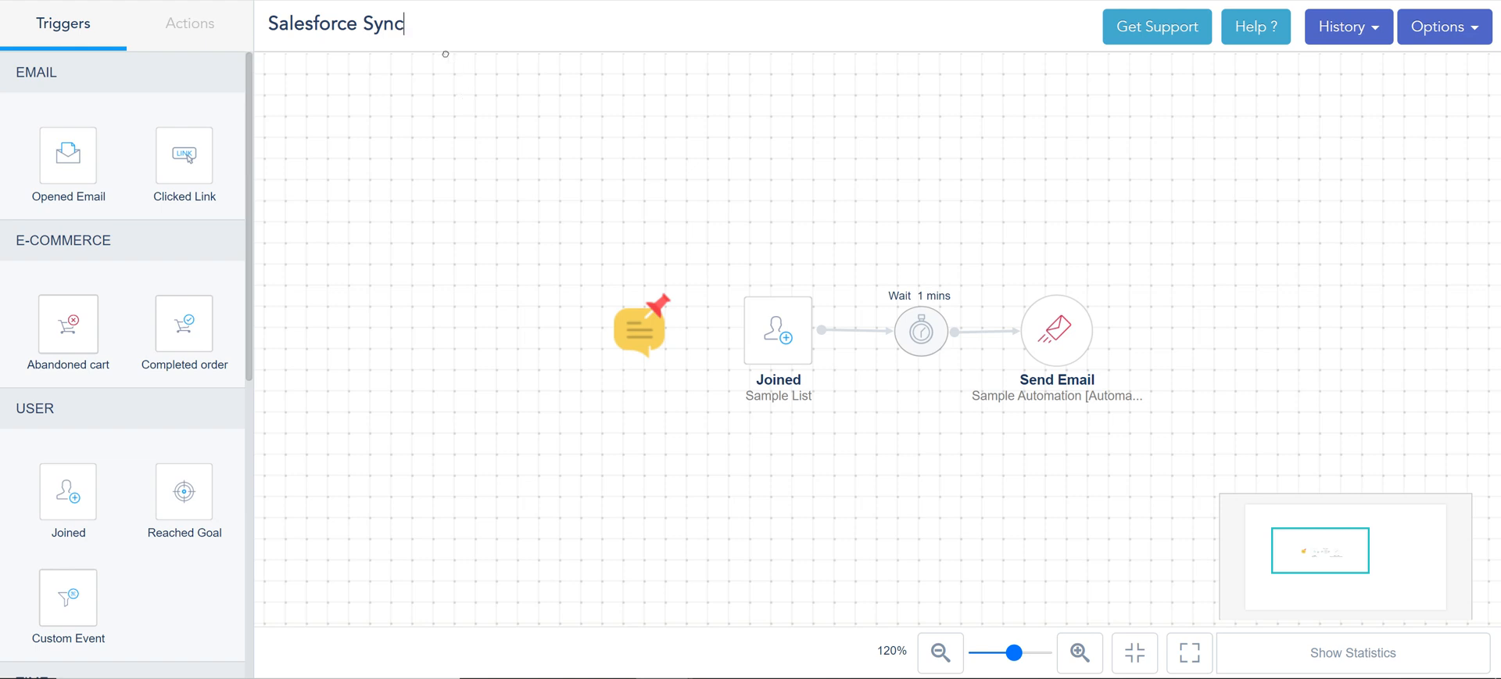
type(" - Demo")
Replace Sample List with Expo 2020 as the Joined trigger's target list and save the configuration
left_click(808, 329)
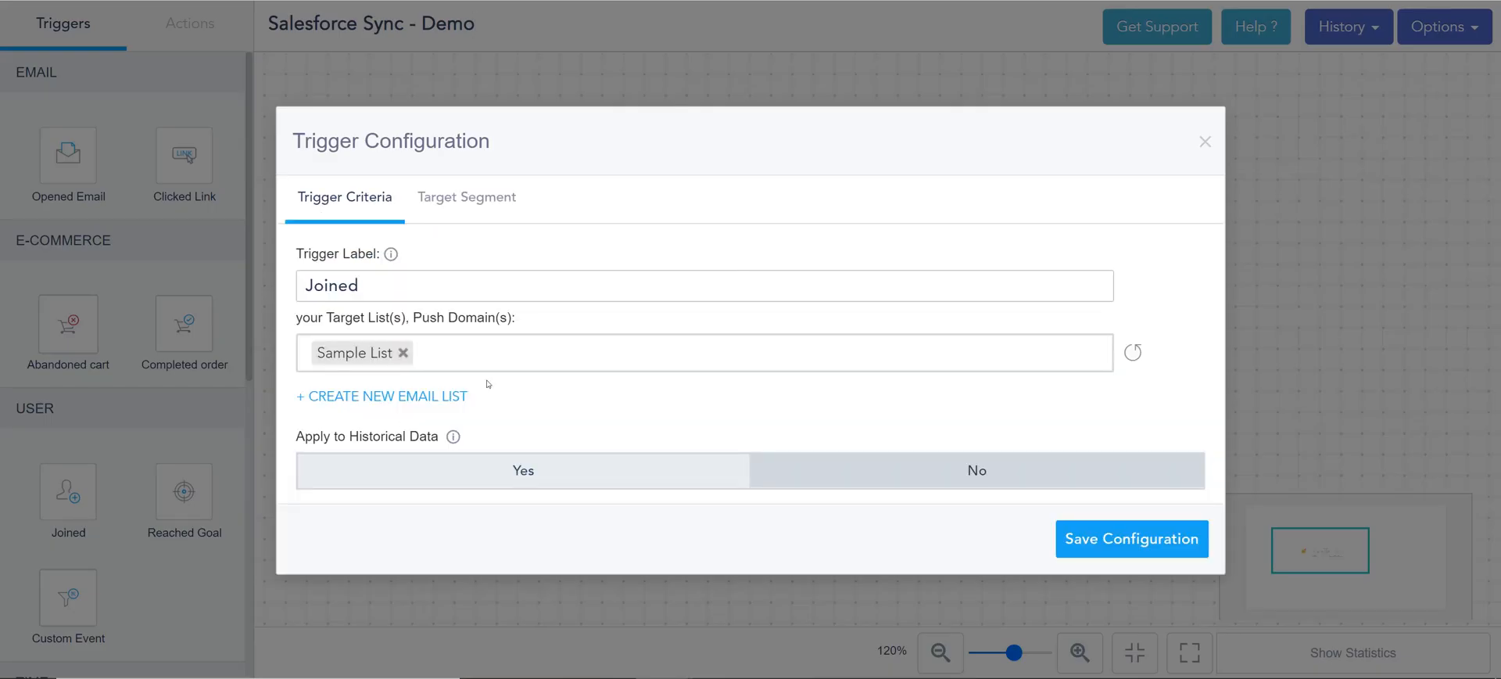
left_click(403, 353)
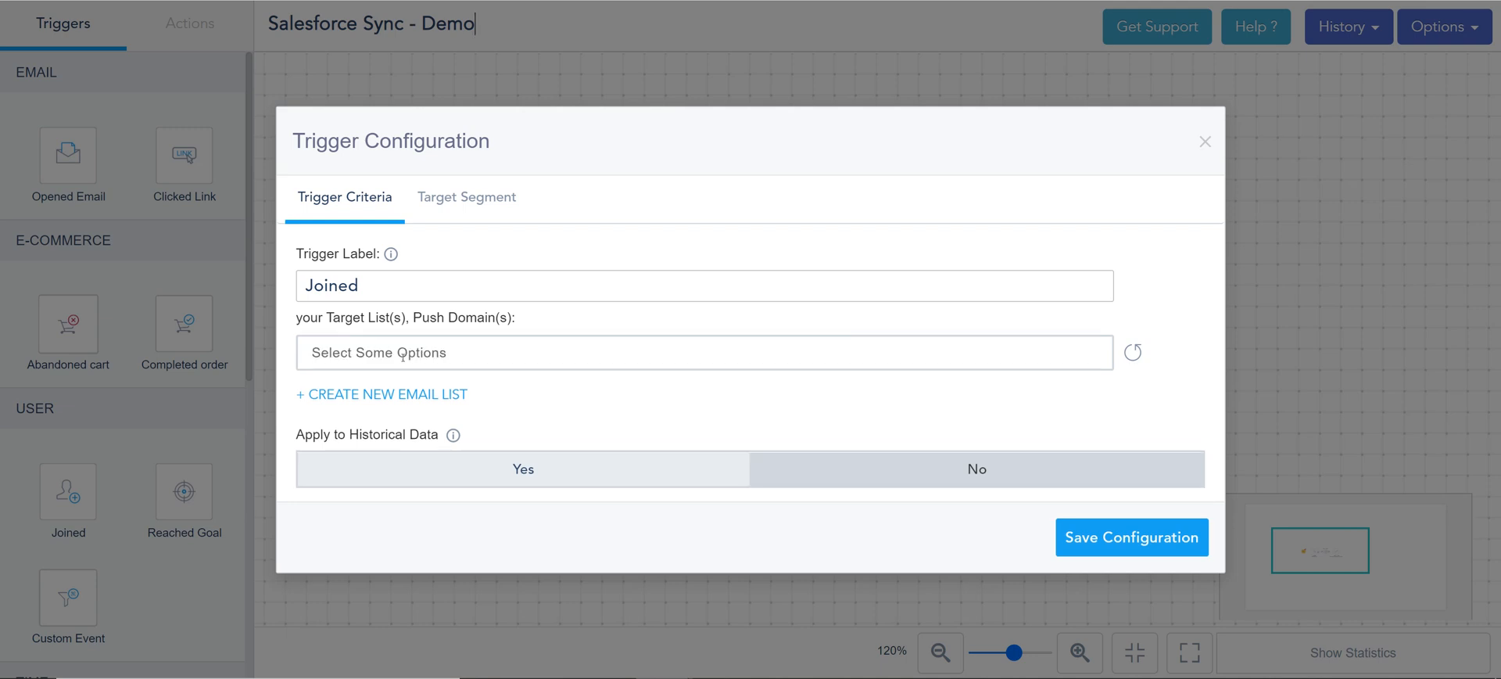
left_click(403, 354)
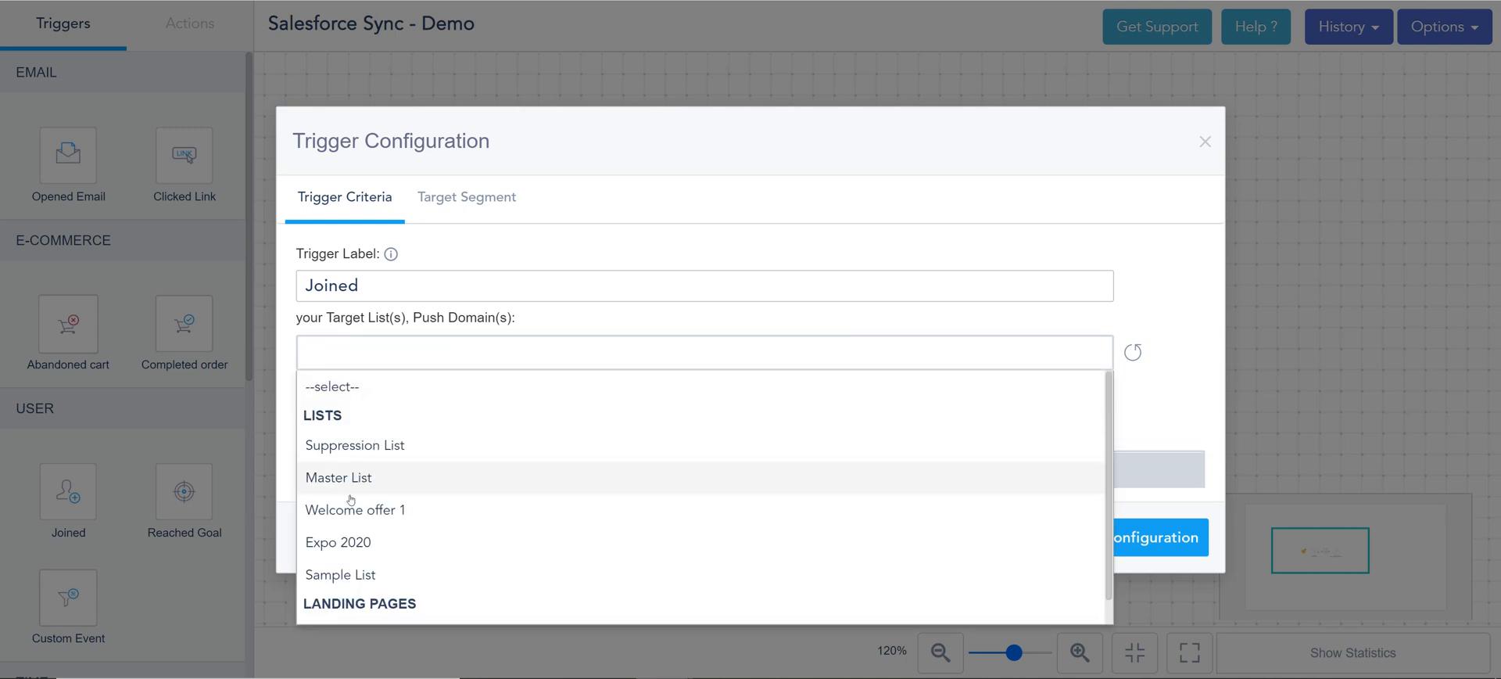
left_click(336, 542)
left_click(1147, 537)
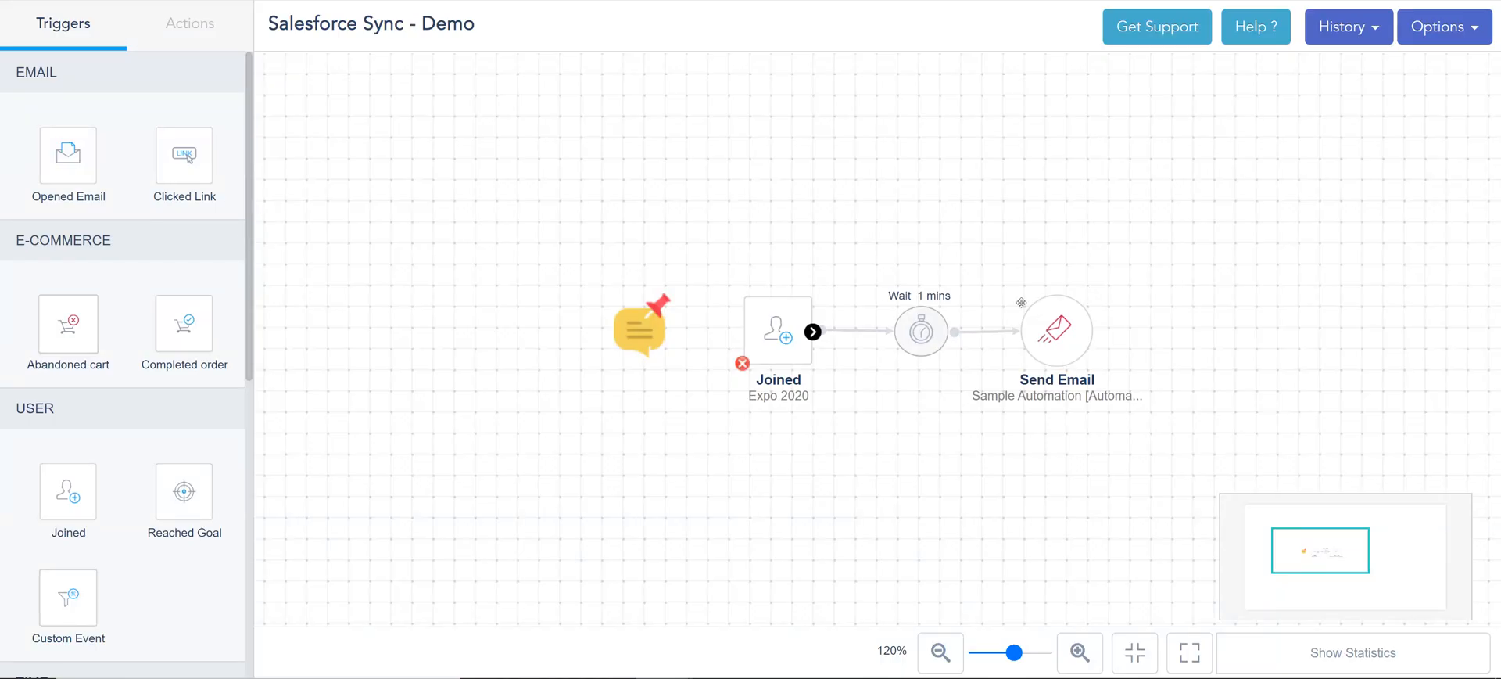
Add a Sync to Third Party action above the Send Email action and connect the Joined trigger to it
left_click_drag(931, 482, 695, 485)
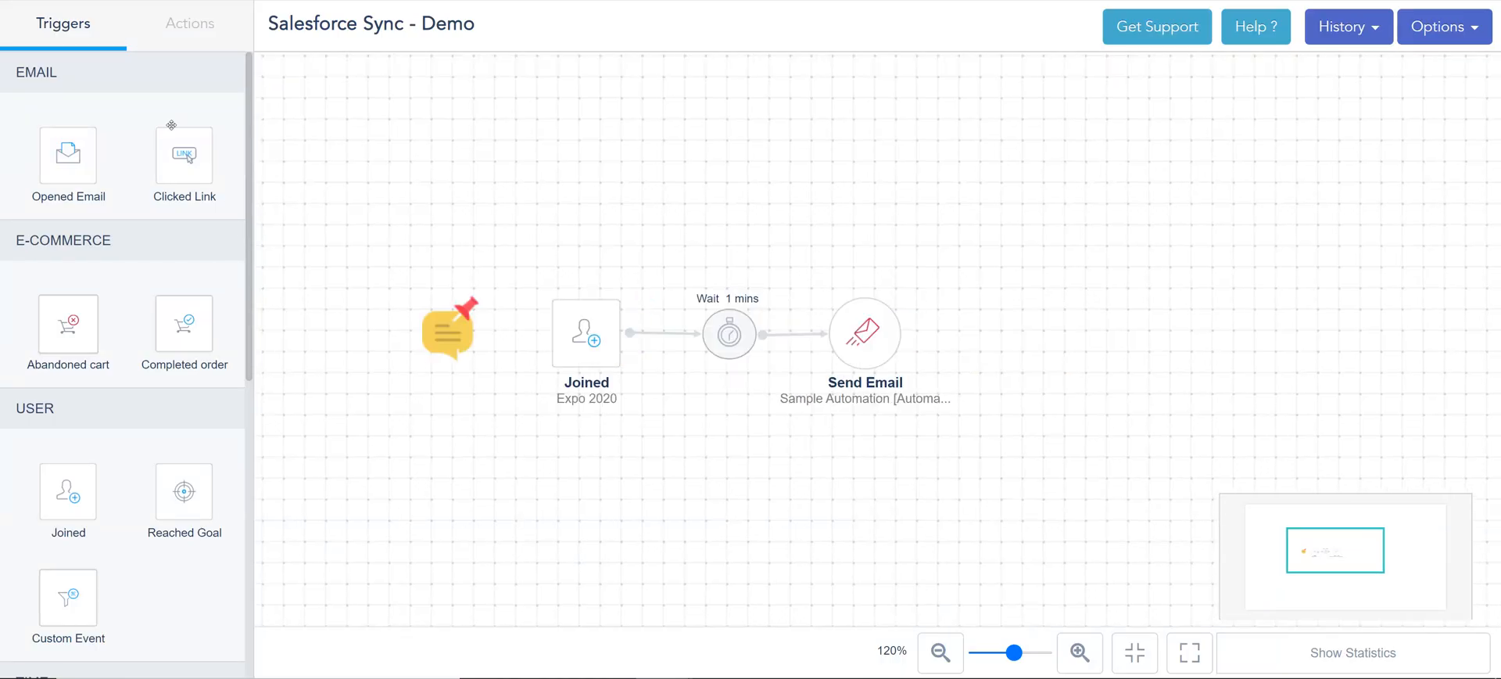
left_click(190, 23)
scroll(68, 441, "down", 3)
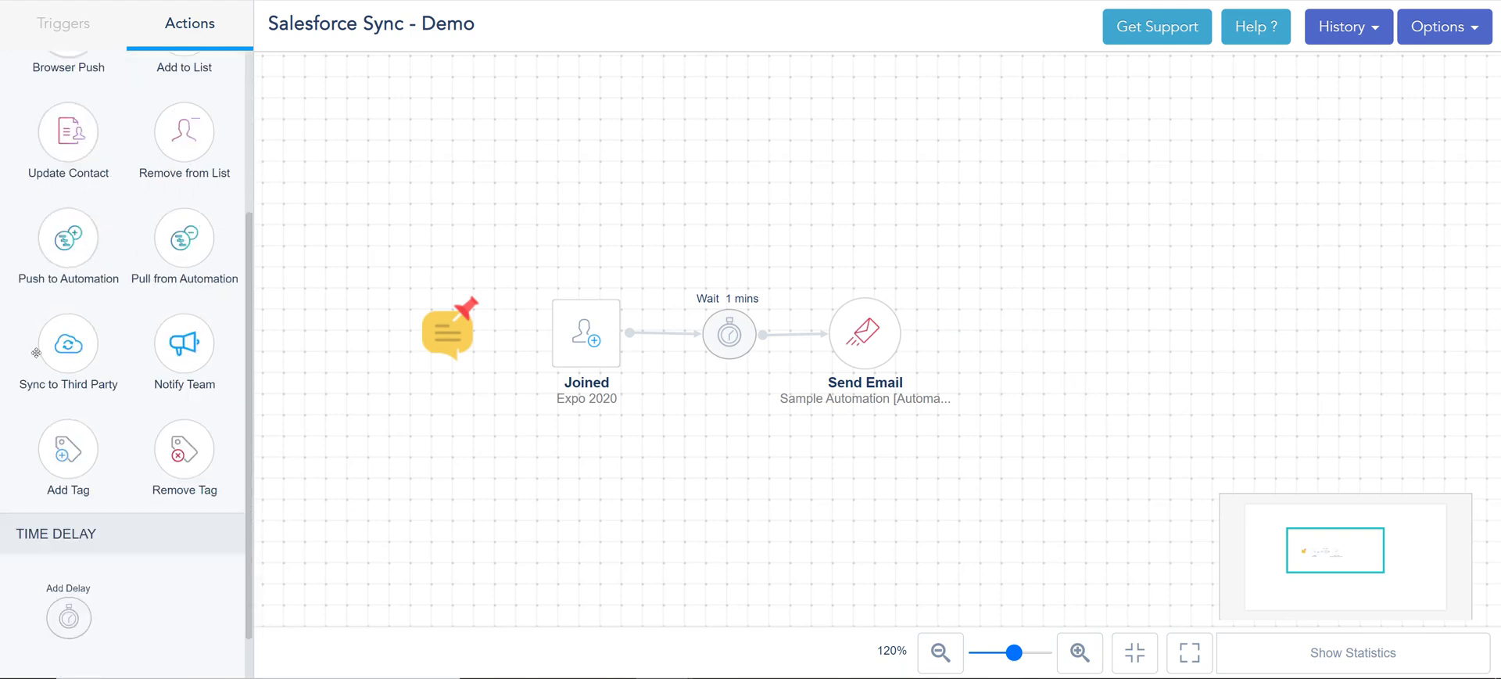
left_click_drag(68, 341, 896, 194)
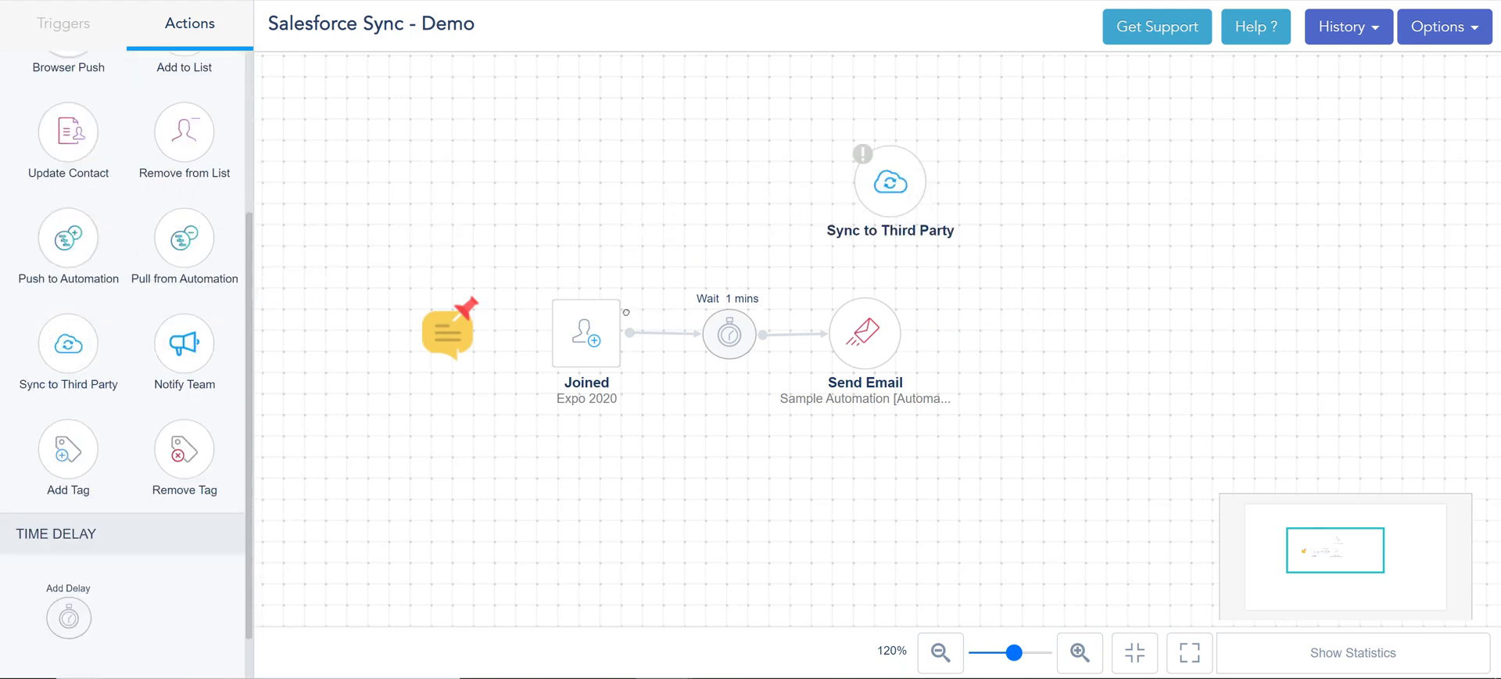
mouse_move(618, 332)
left_click_drag(621, 334, 873, 194)
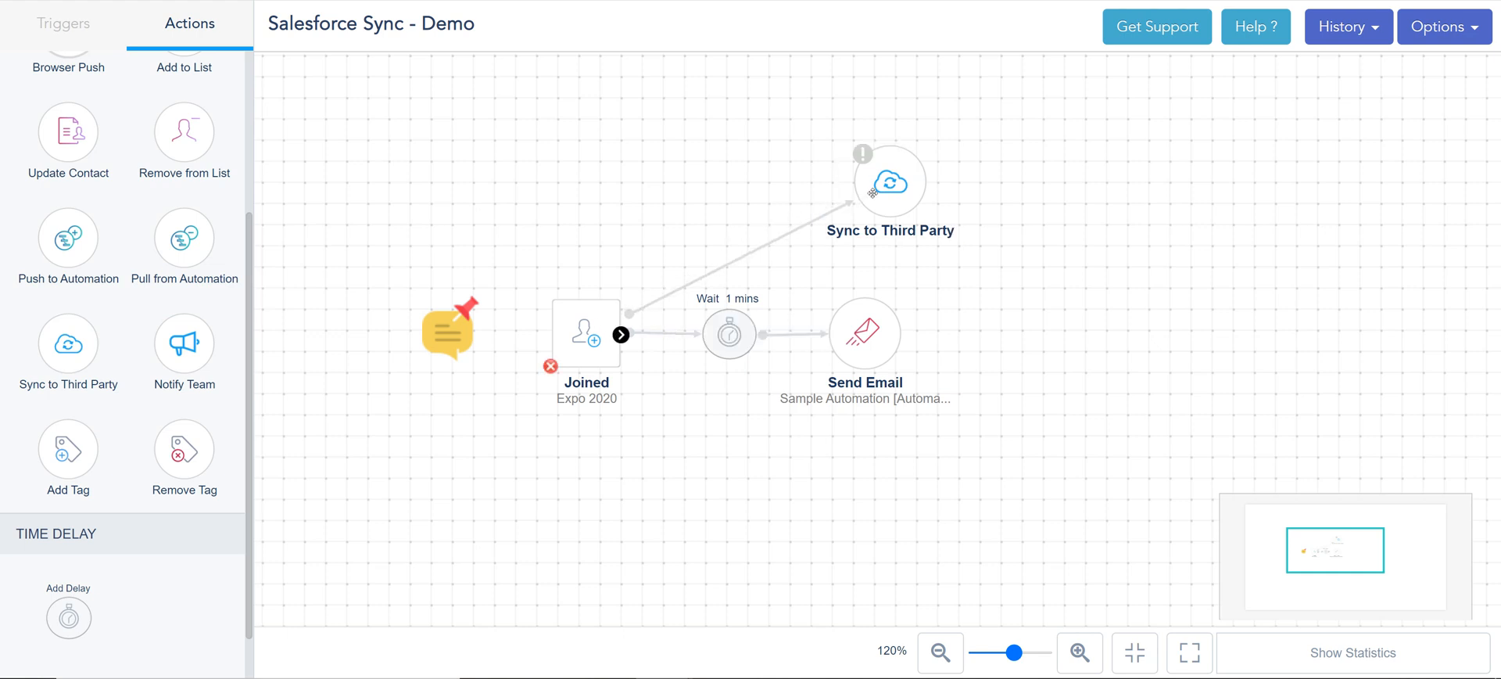
Delete the Wait delay and the Send Email action together from the automation
left_click_drag(860, 340, 986, 442)
left_click_drag(735, 345, 861, 463)
left_click(992, 451, "shift")
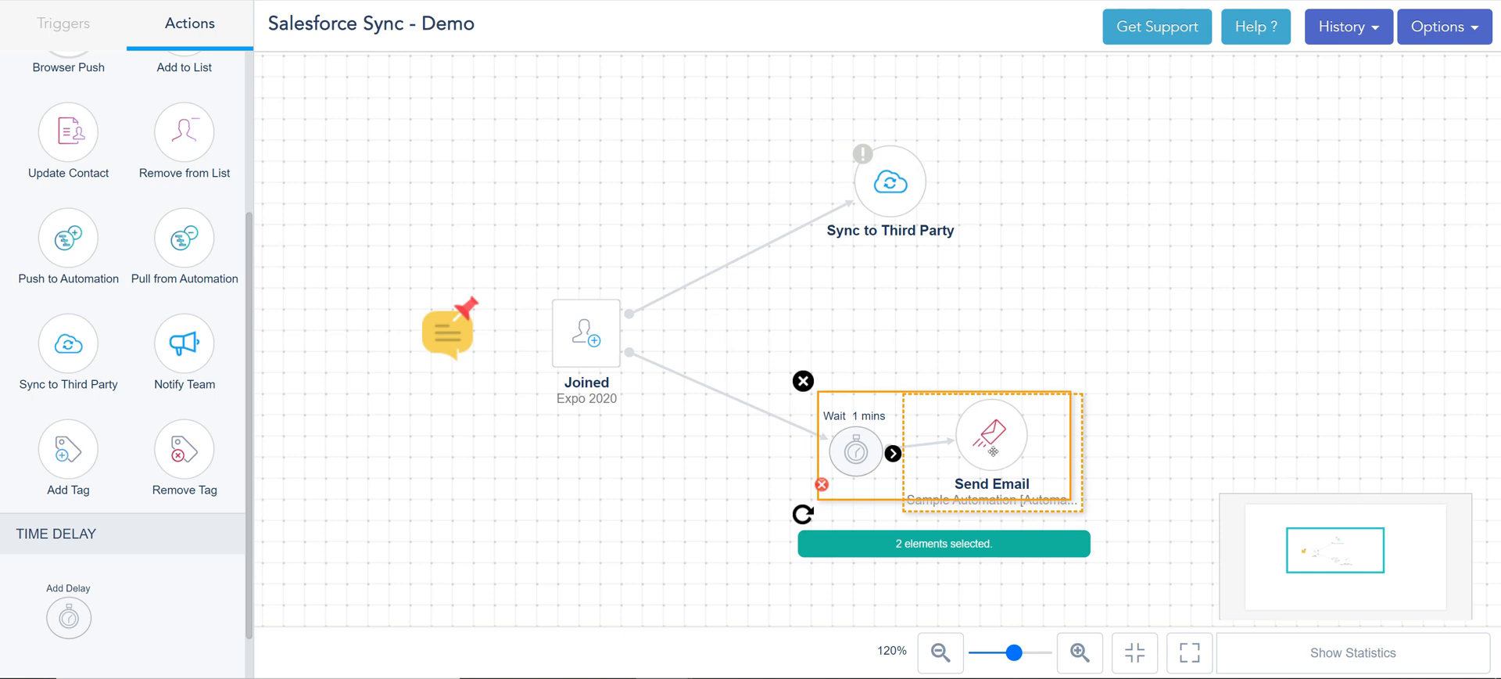
left_click(802, 382)
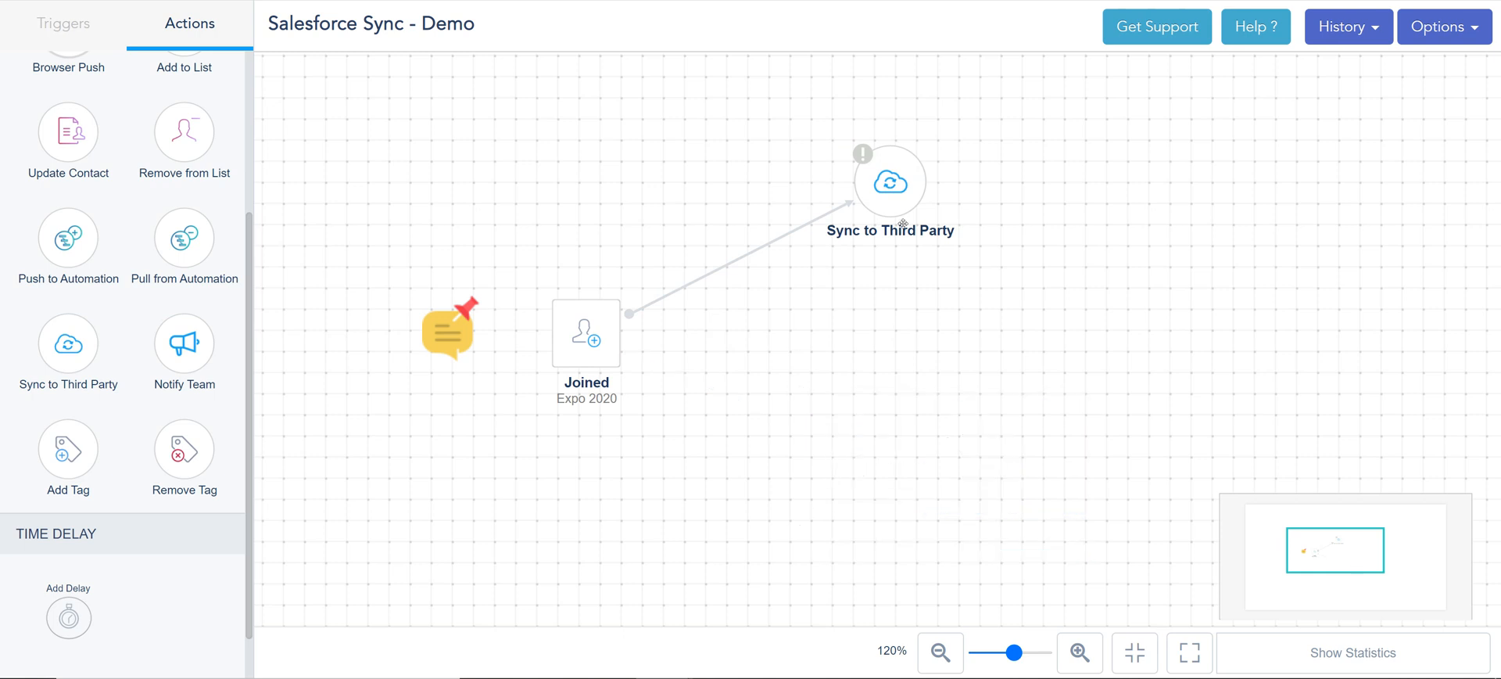
Move the Sync to Third Party action lower and set its third-party target to the generated automation Master sync
left_click_drag(903, 223, 901, 328)
double_click(891, 288)
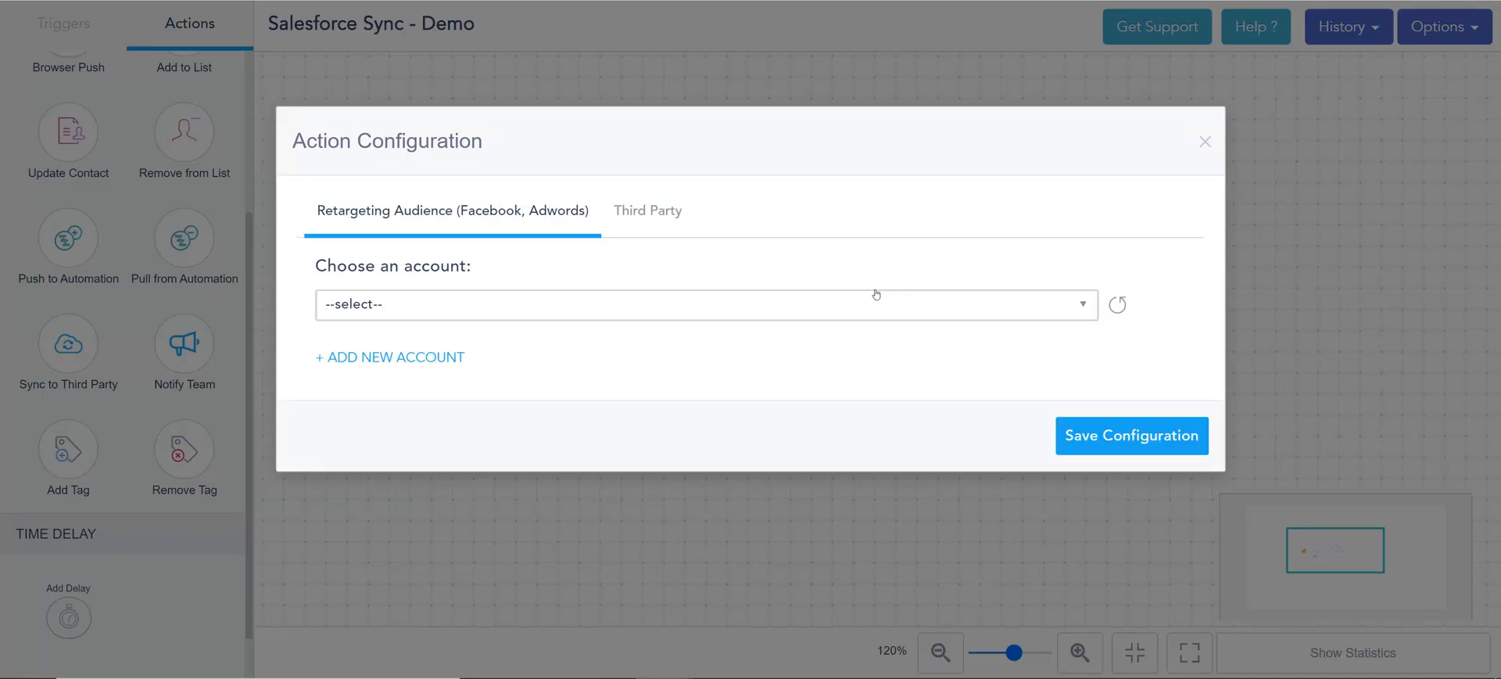
left_click(657, 208)
left_click(522, 305)
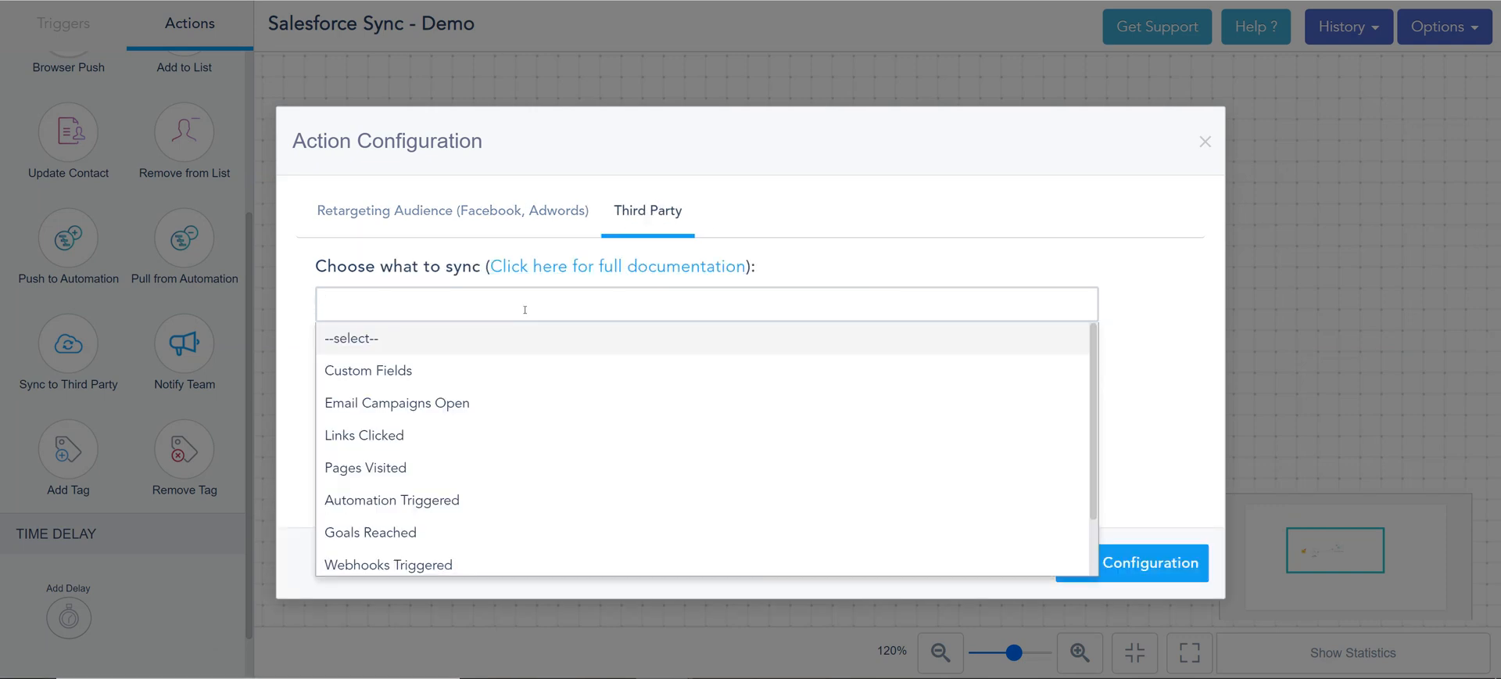
left_click(917, 271)
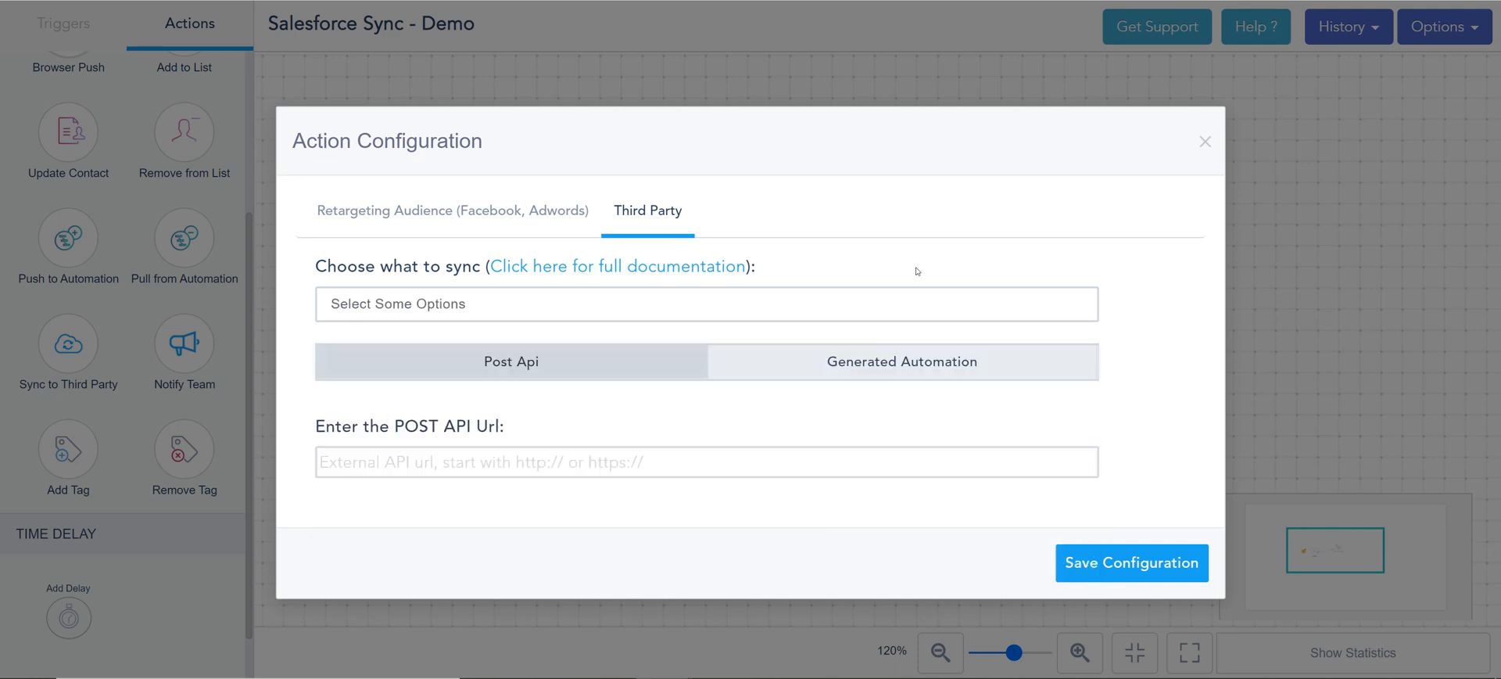
left_click(831, 360)
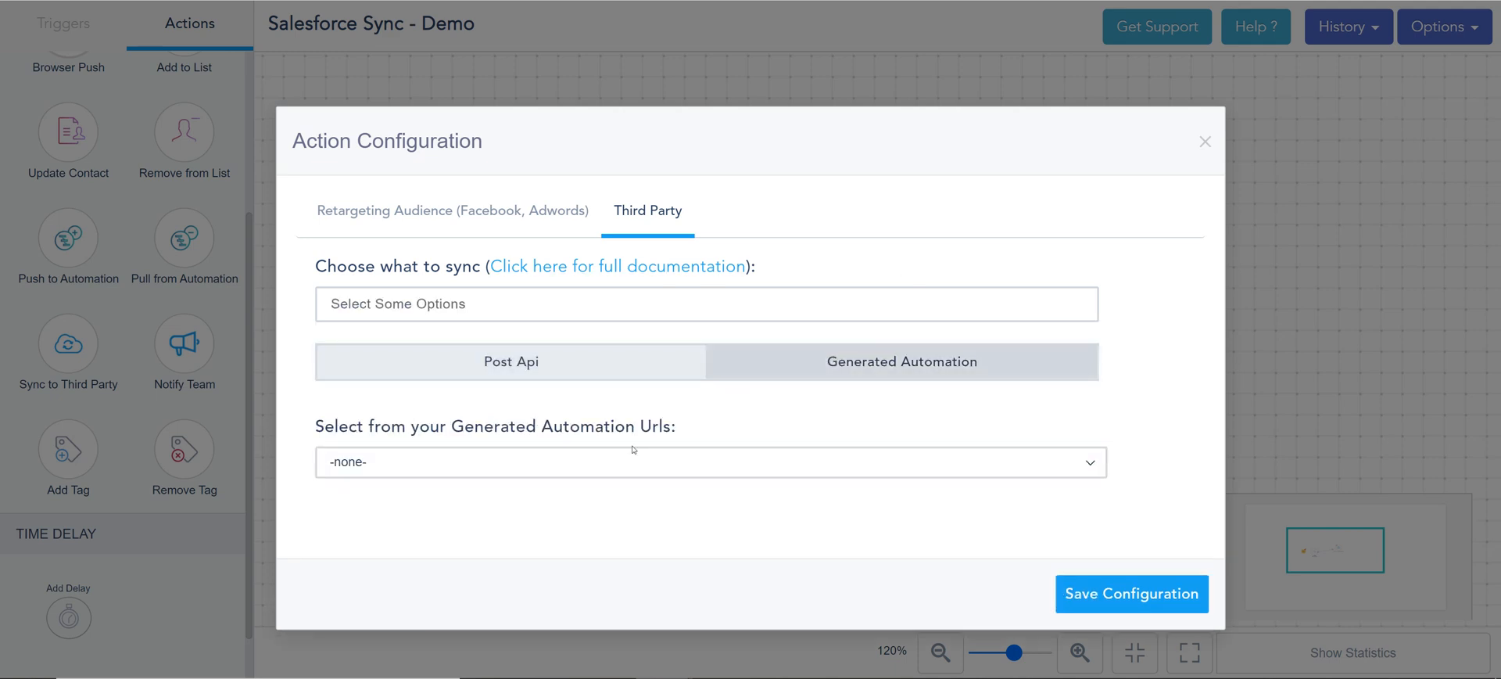
left_click(569, 464)
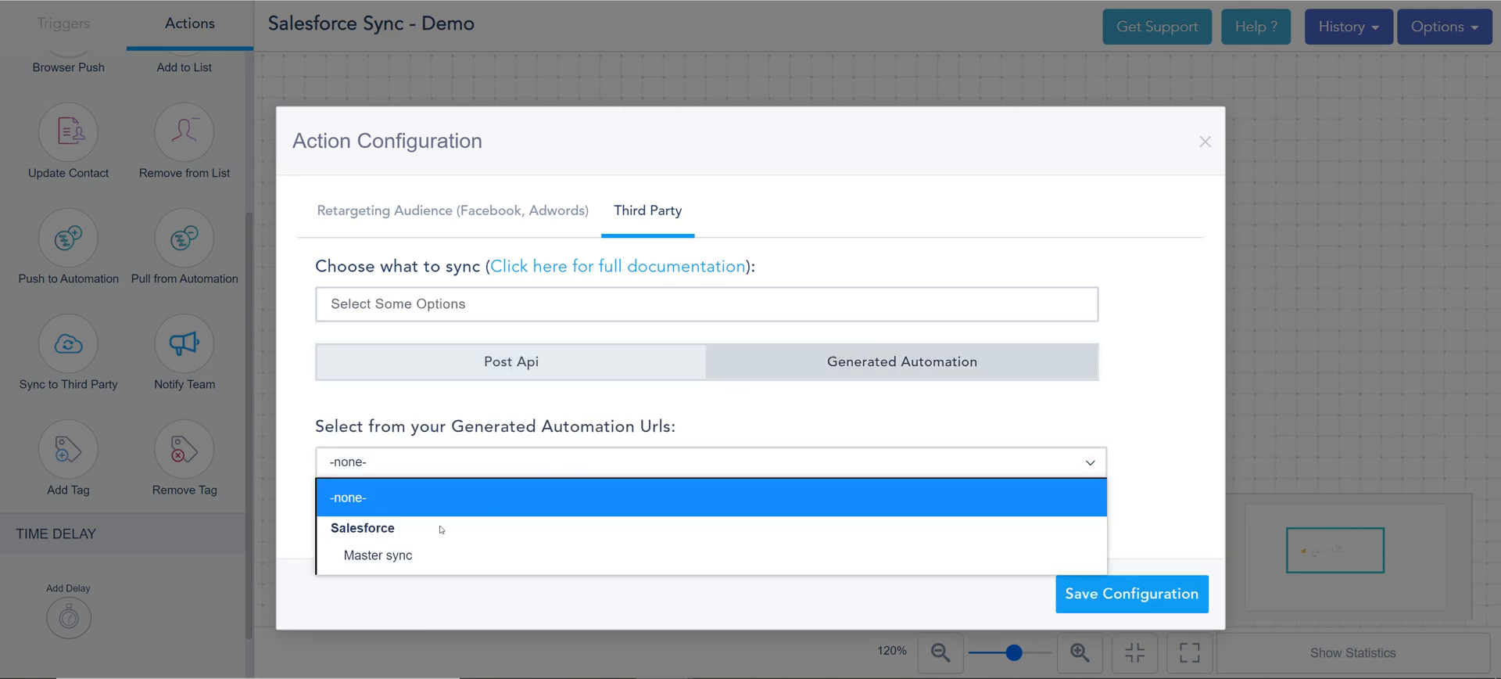
left_click(391, 557)
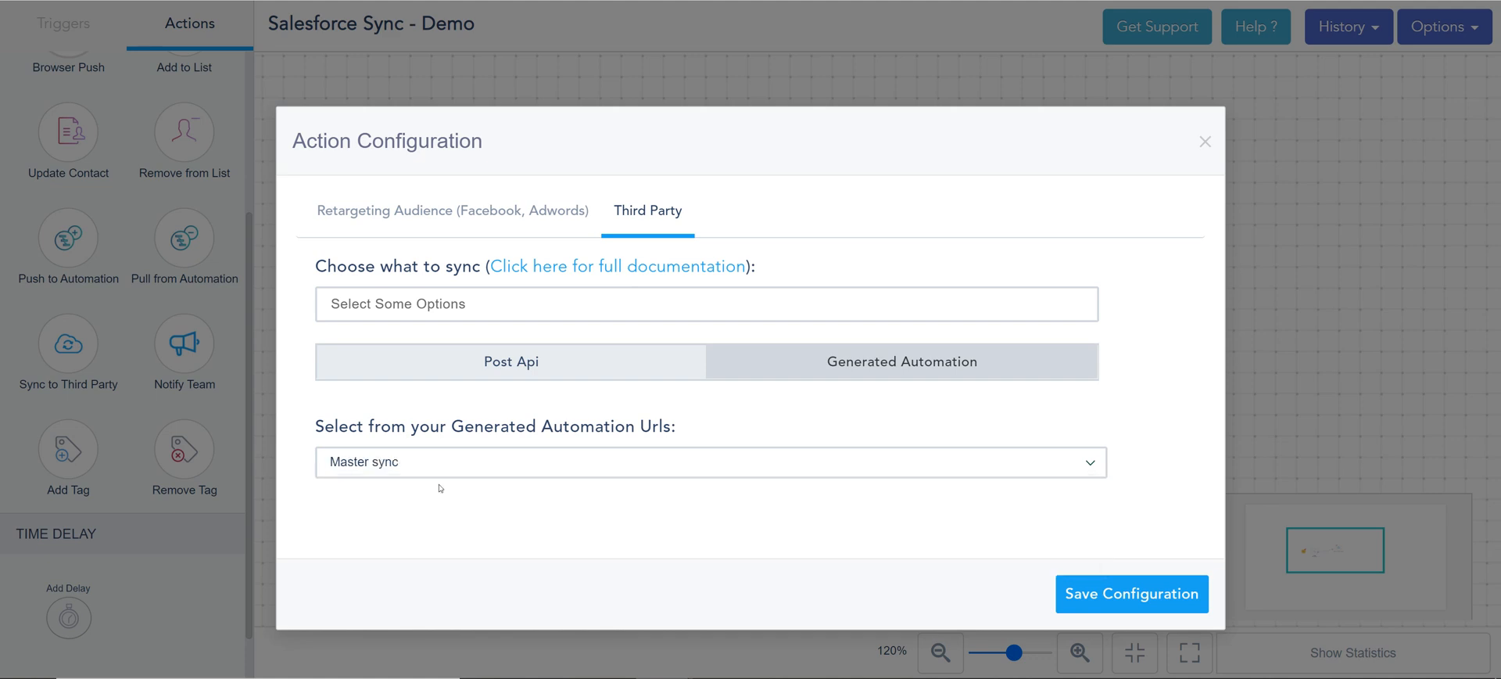
Choose Custom Fields, Email Campaigns Open, Links Clicked, Pages Visited and Automation Triggered as the data for the third-party action to sync
left_click(601, 303)
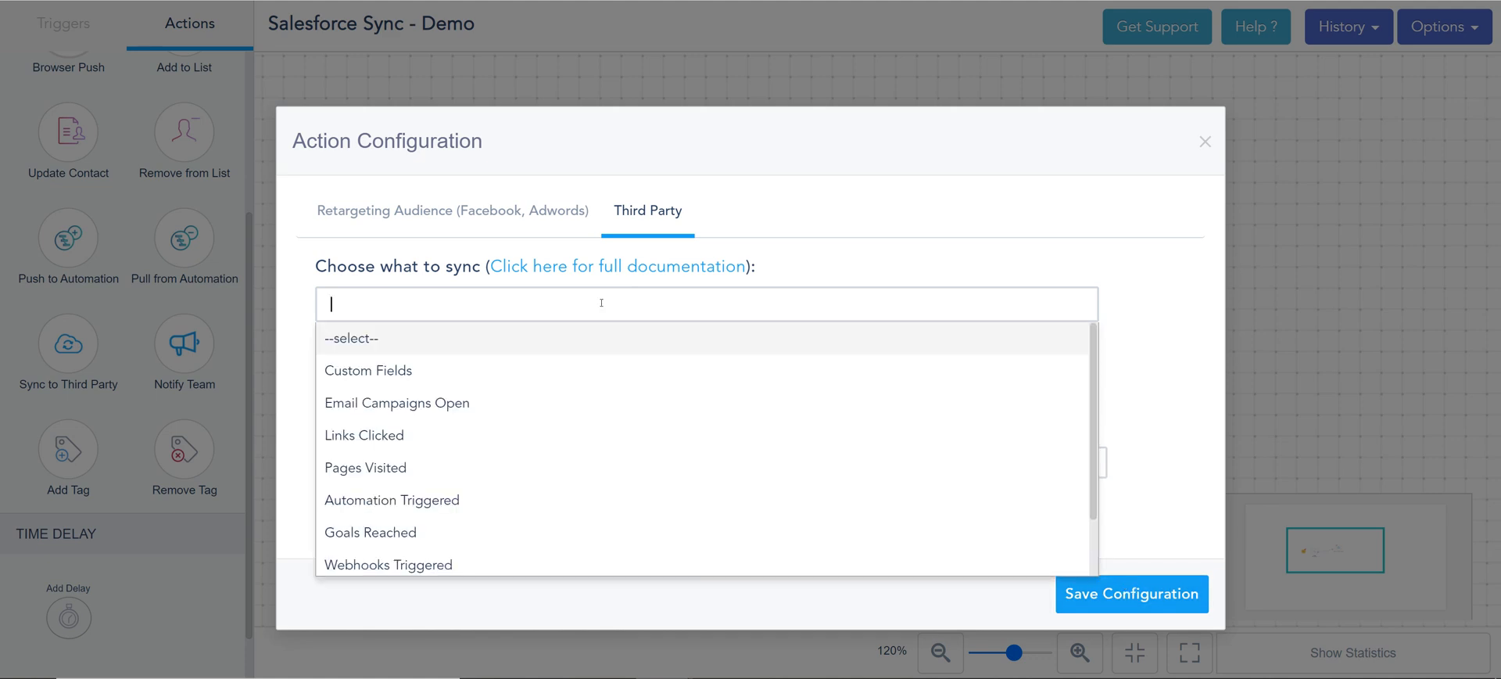
left_click(395, 371)
left_click(573, 303)
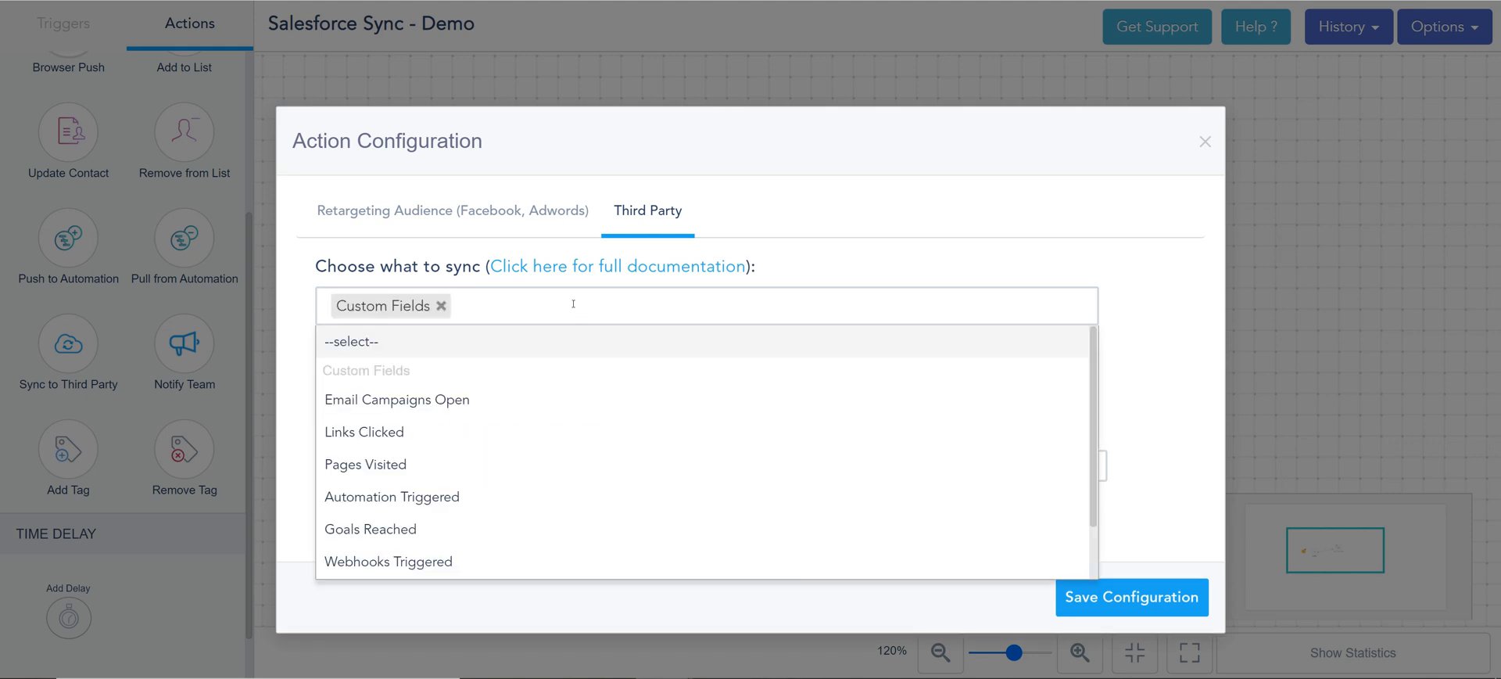
left_click(481, 398)
left_click(578, 307)
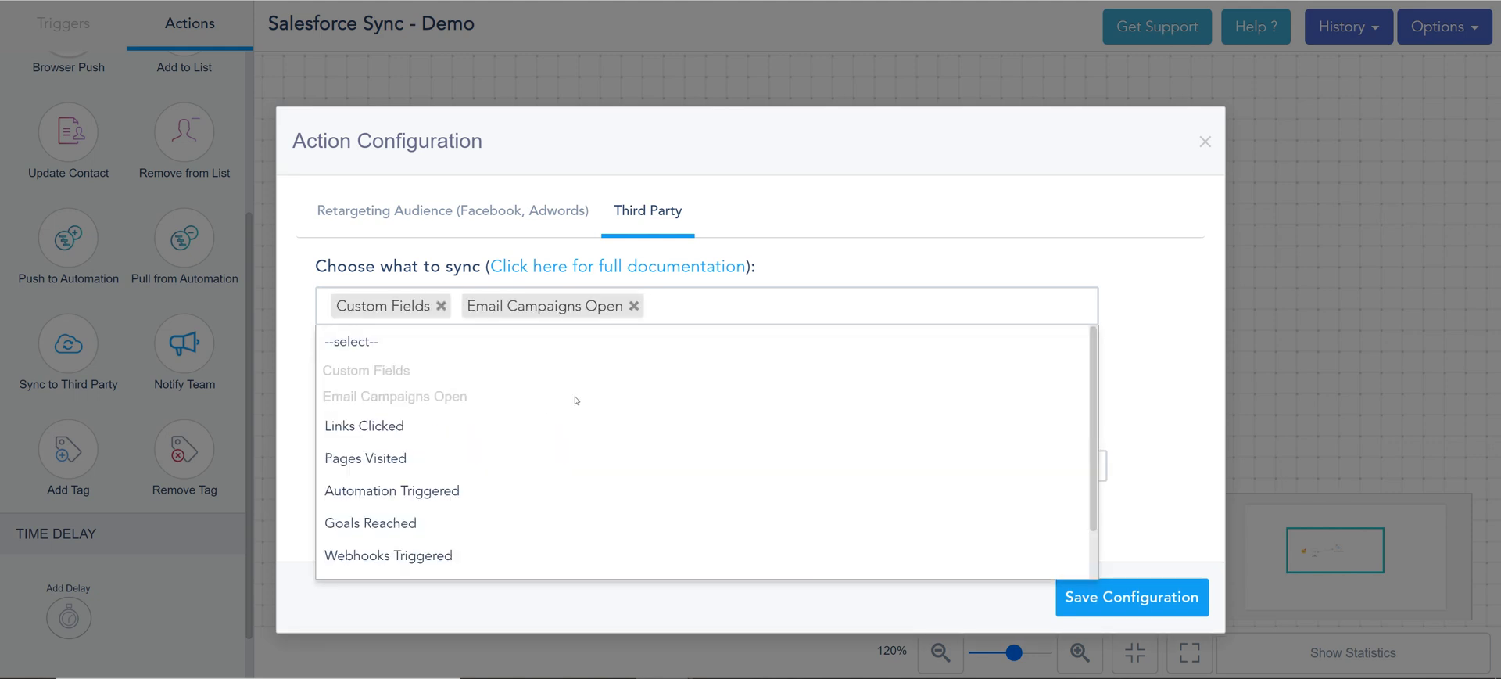
left_click(414, 428)
left_click(819, 310)
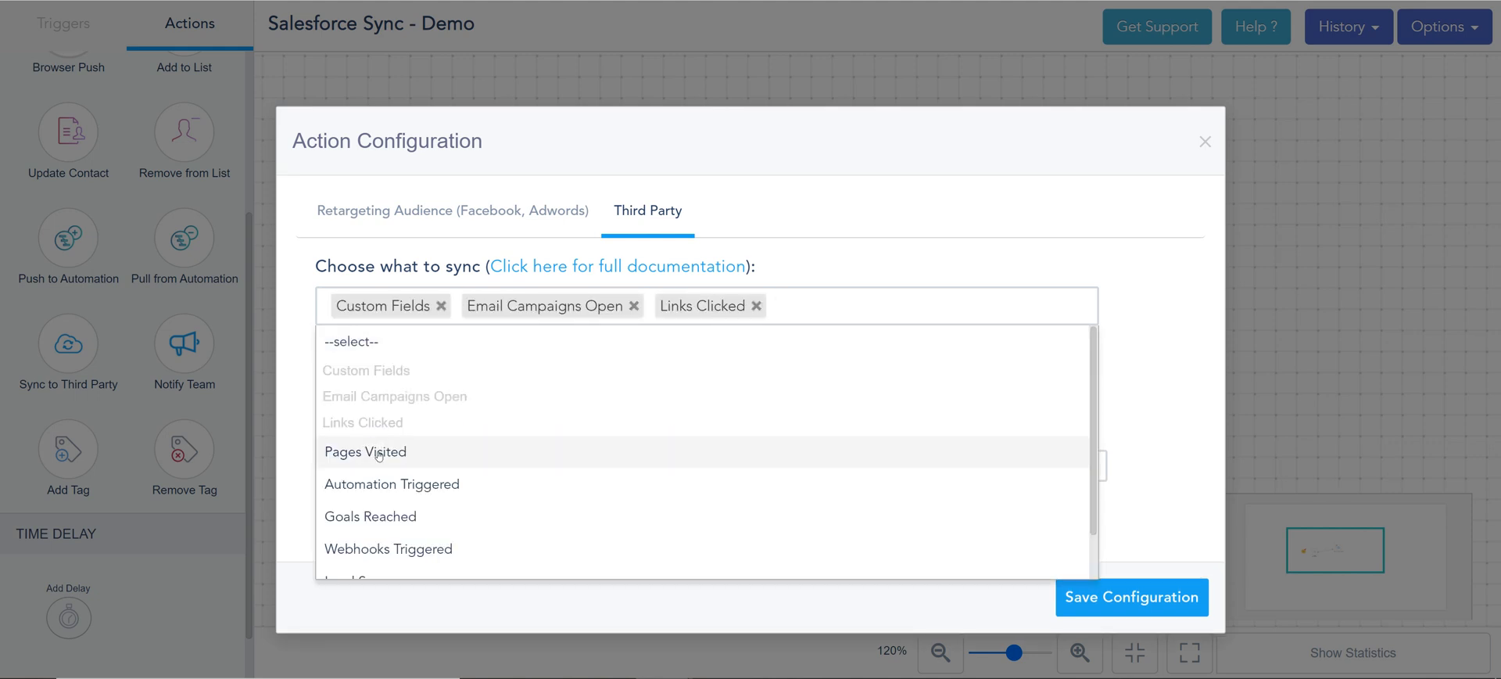
left_click(379, 451)
left_click(900, 312)
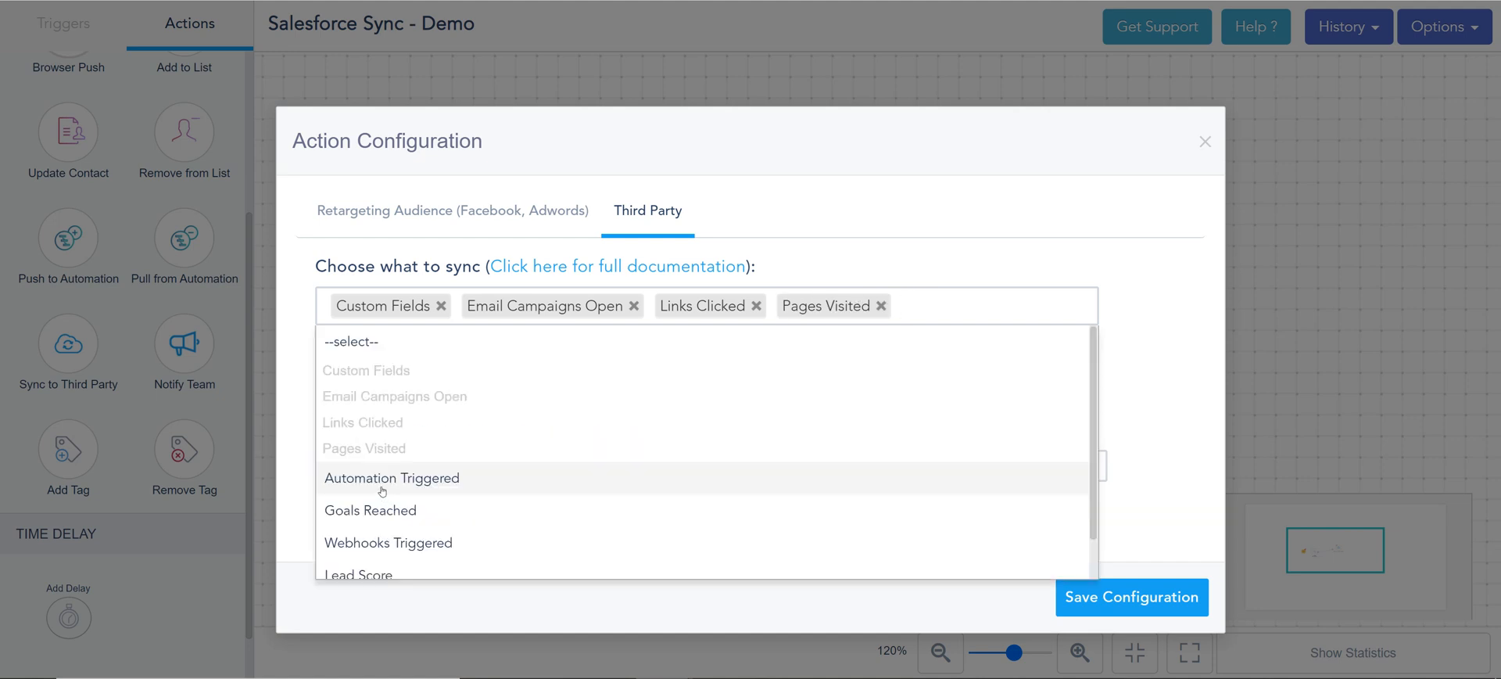
left_click(382, 484)
Add Goals Reached, Webhooks Triggered, Lead Score and Lead Status to the data to sync and save the action configuration
left_click(696, 324)
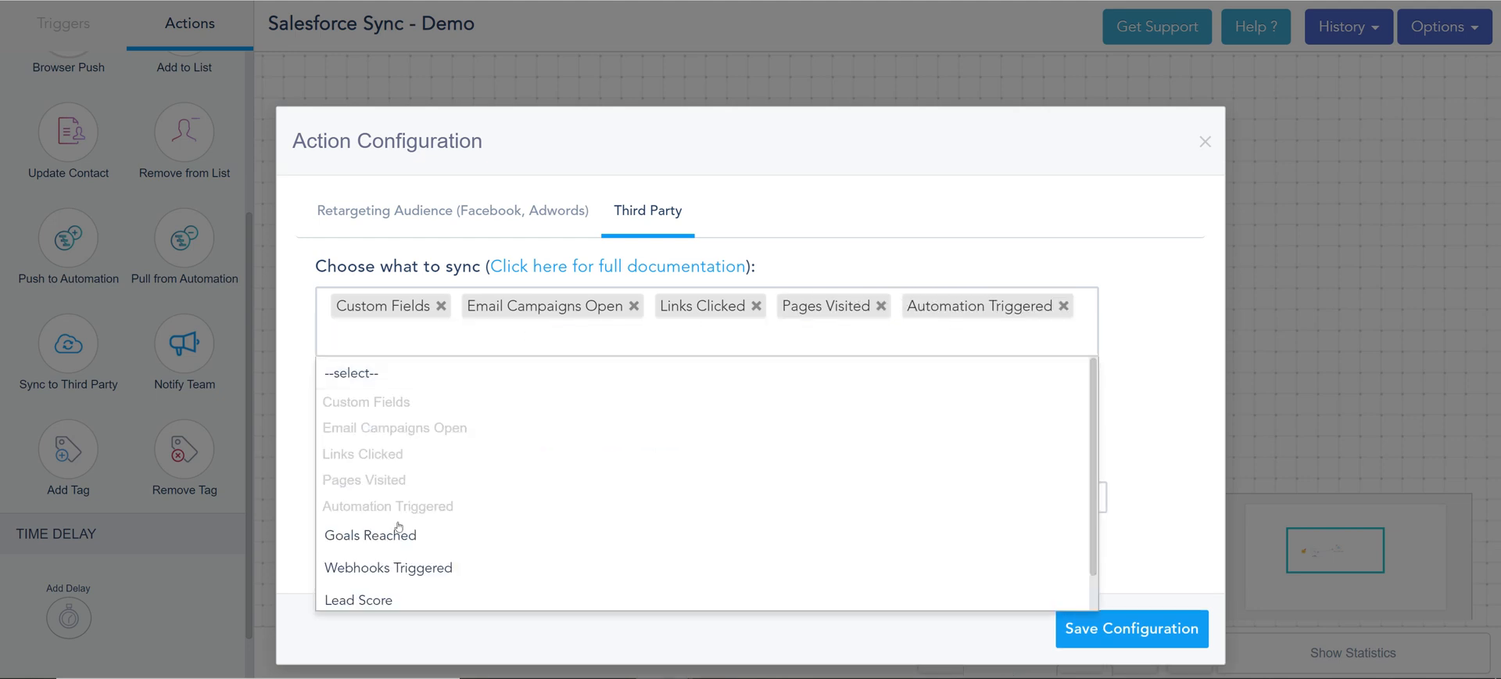
scroll(396, 525, "down", 1)
left_click(397, 491)
left_click(489, 342)
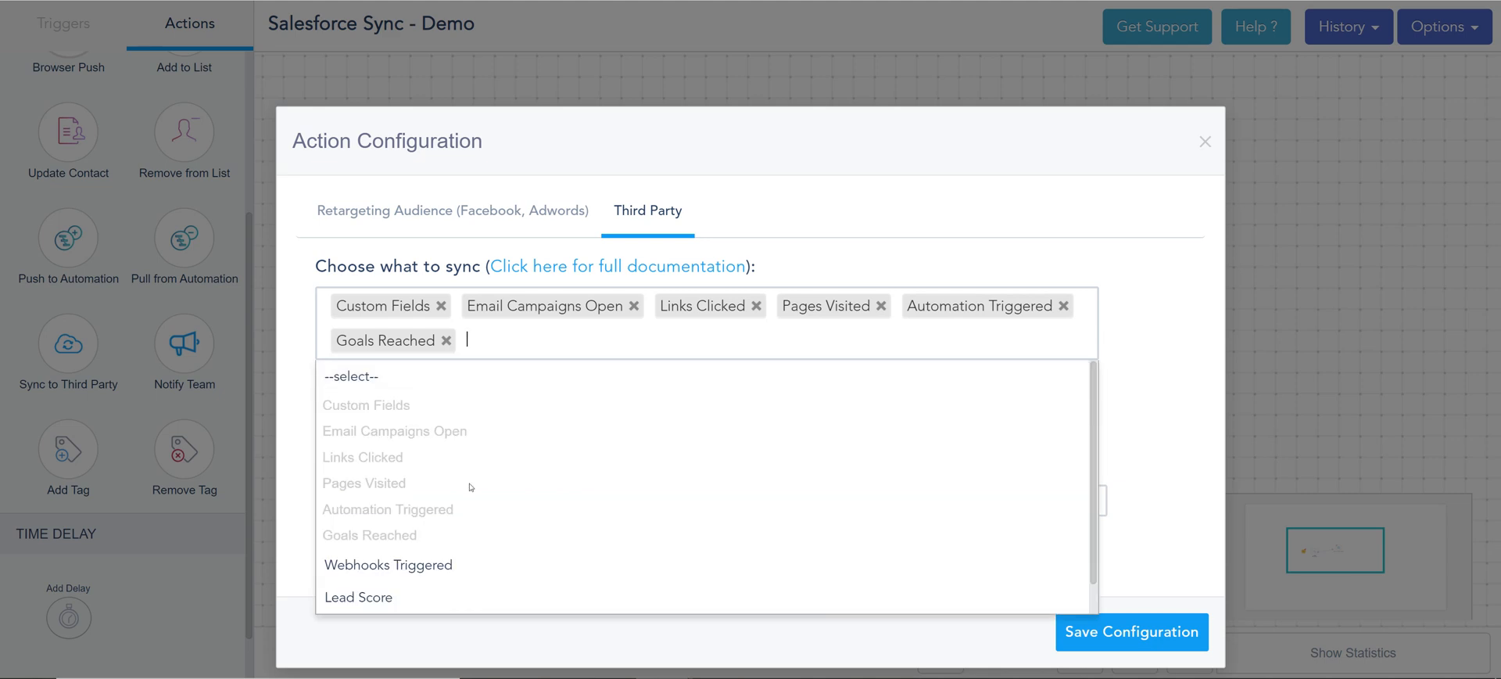
scroll(490, 509, "down", 1)
left_click(430, 532)
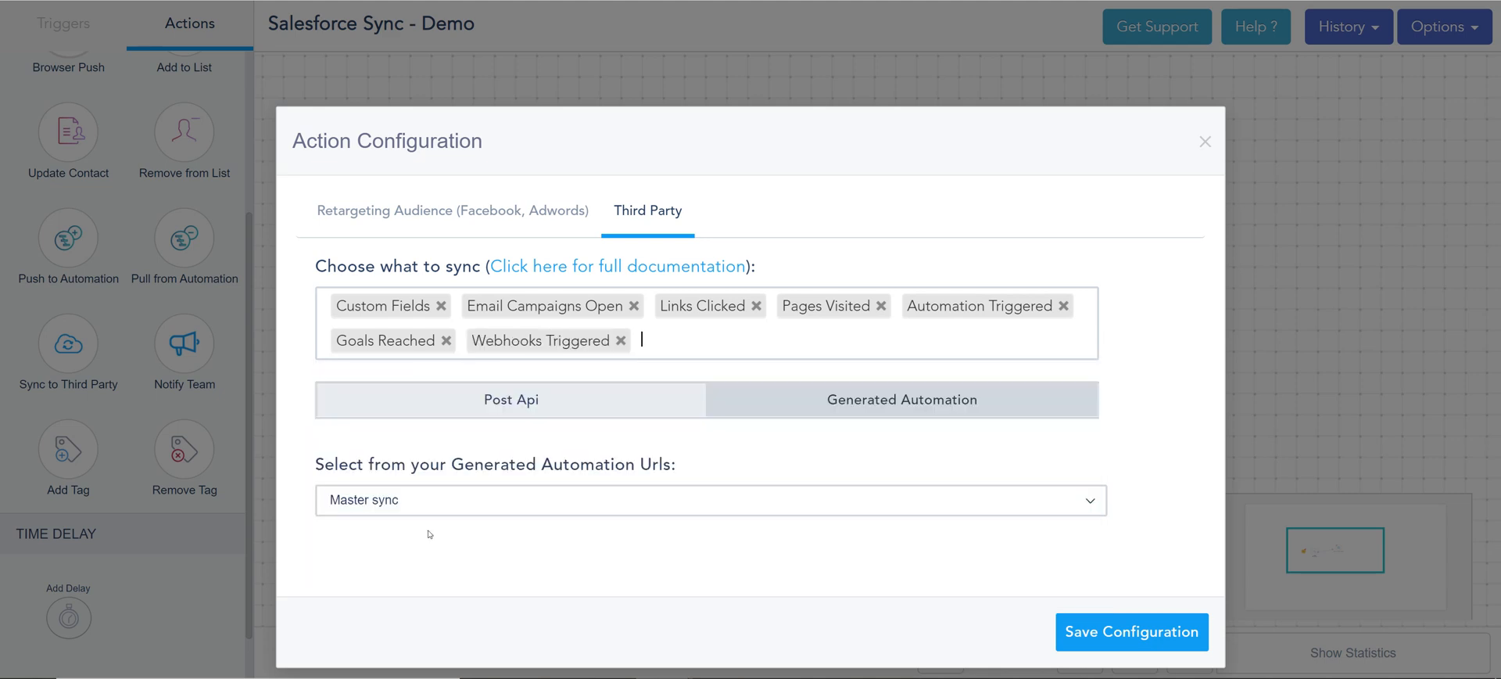
left_click(728, 339)
left_click(462, 584)
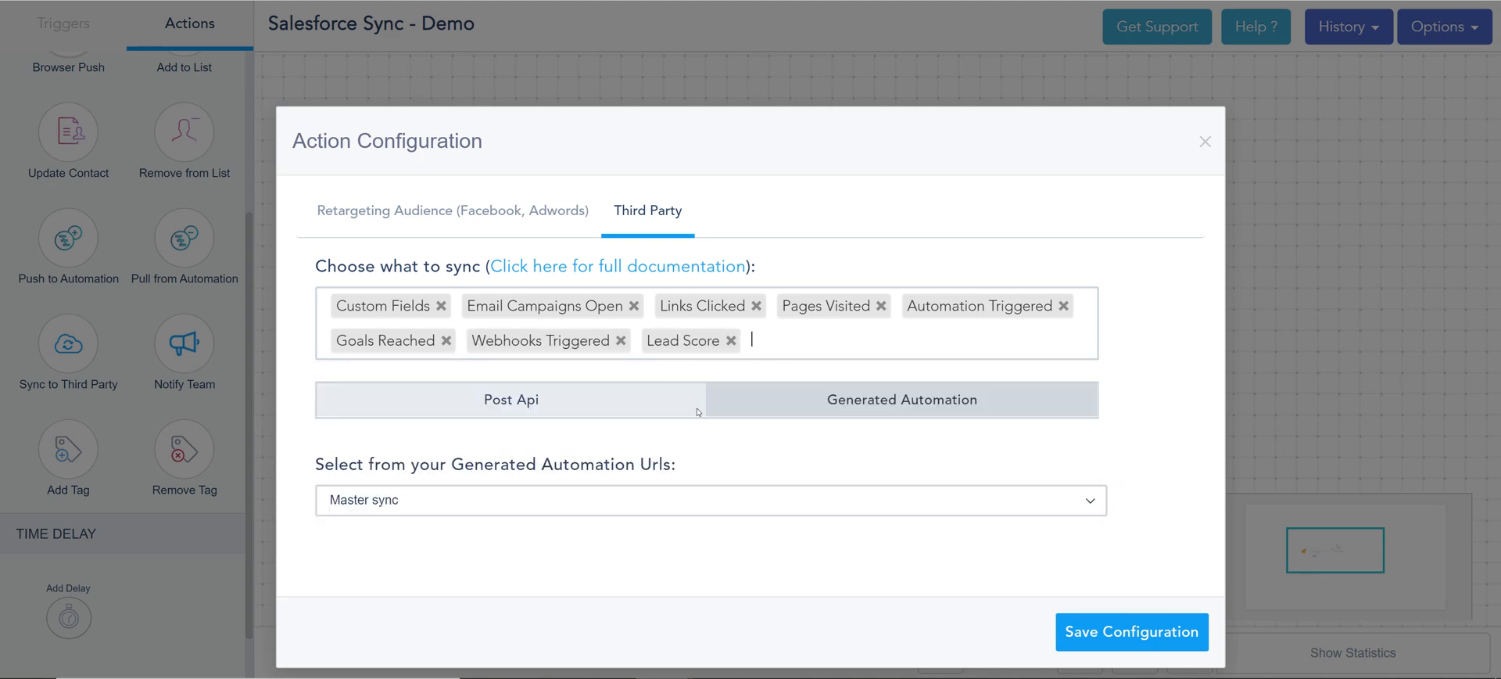
left_click(780, 342)
scroll(534, 580, "down", 1)
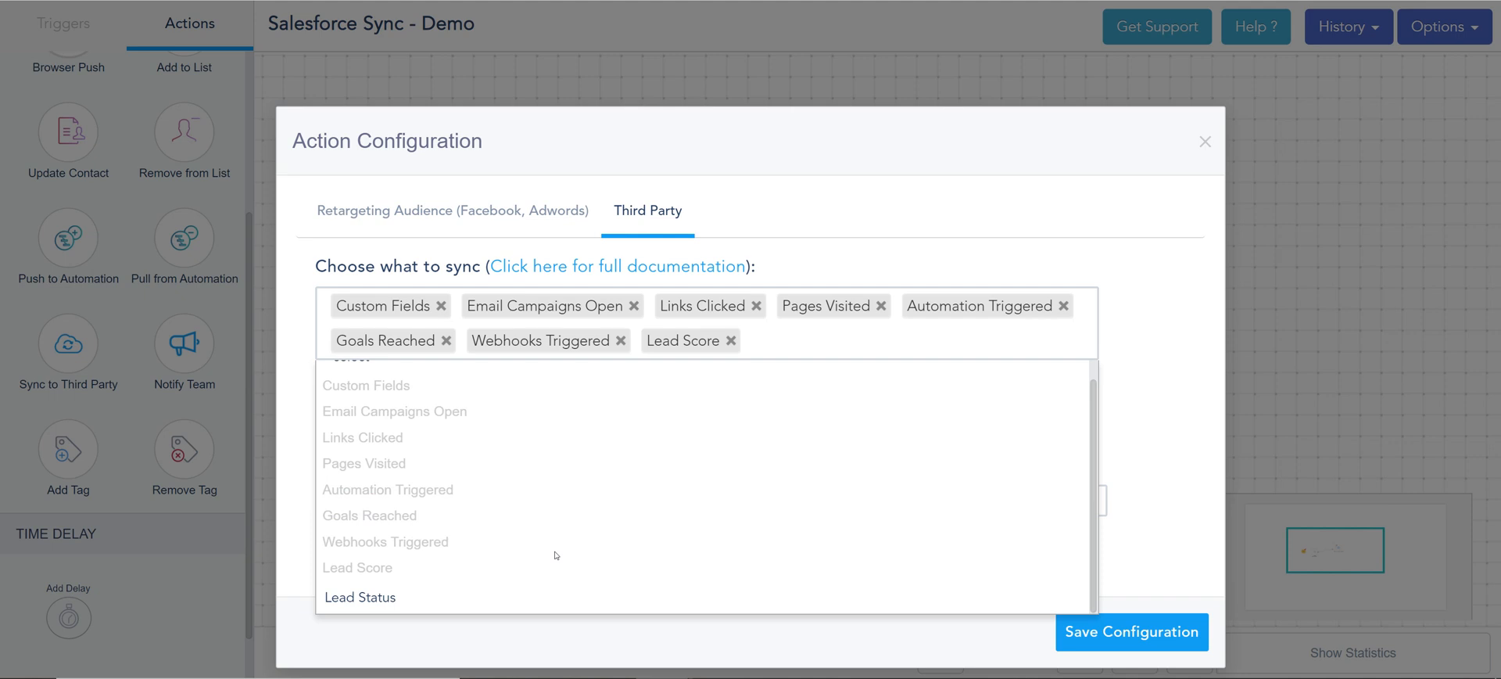
left_click(537, 597)
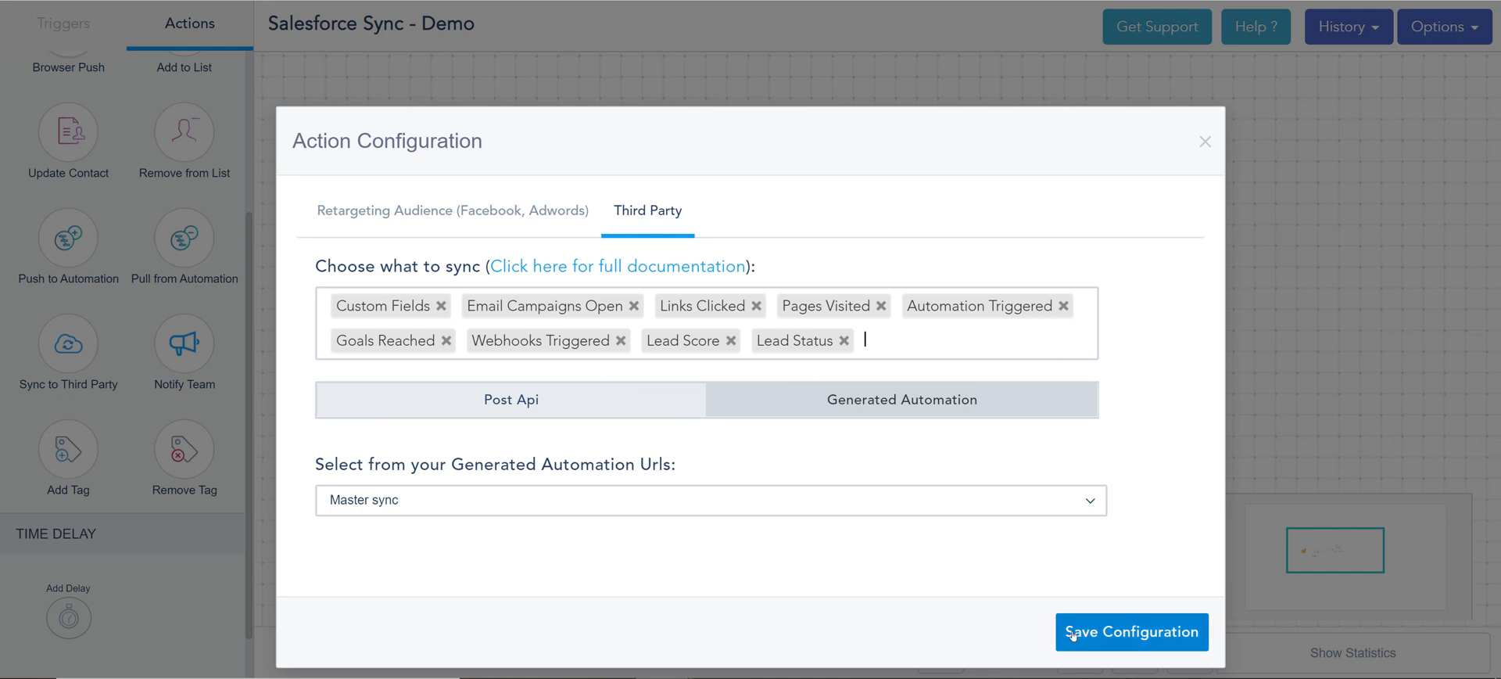
left_click(1131, 631)
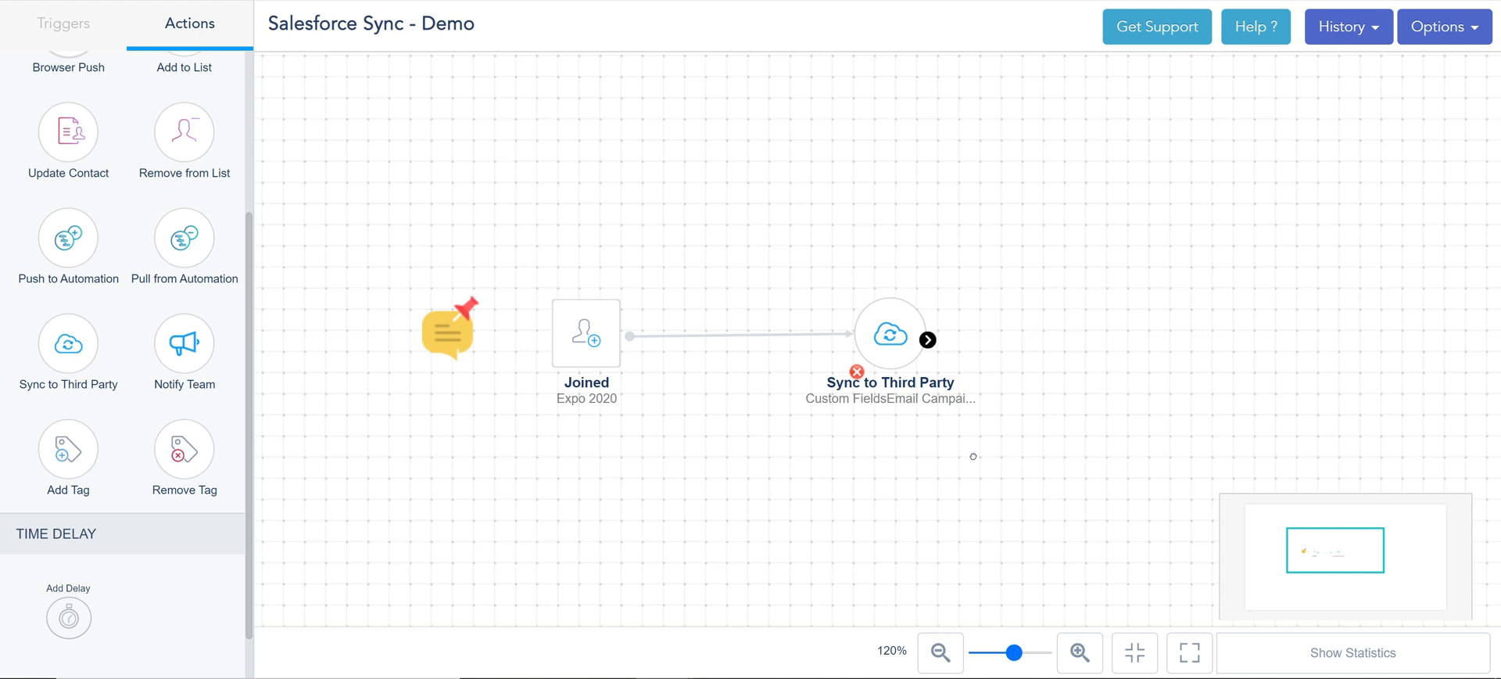
Exit the automation builder without saving and open the Salesforce Connector page in the Contacts area
left_click(1442, 26)
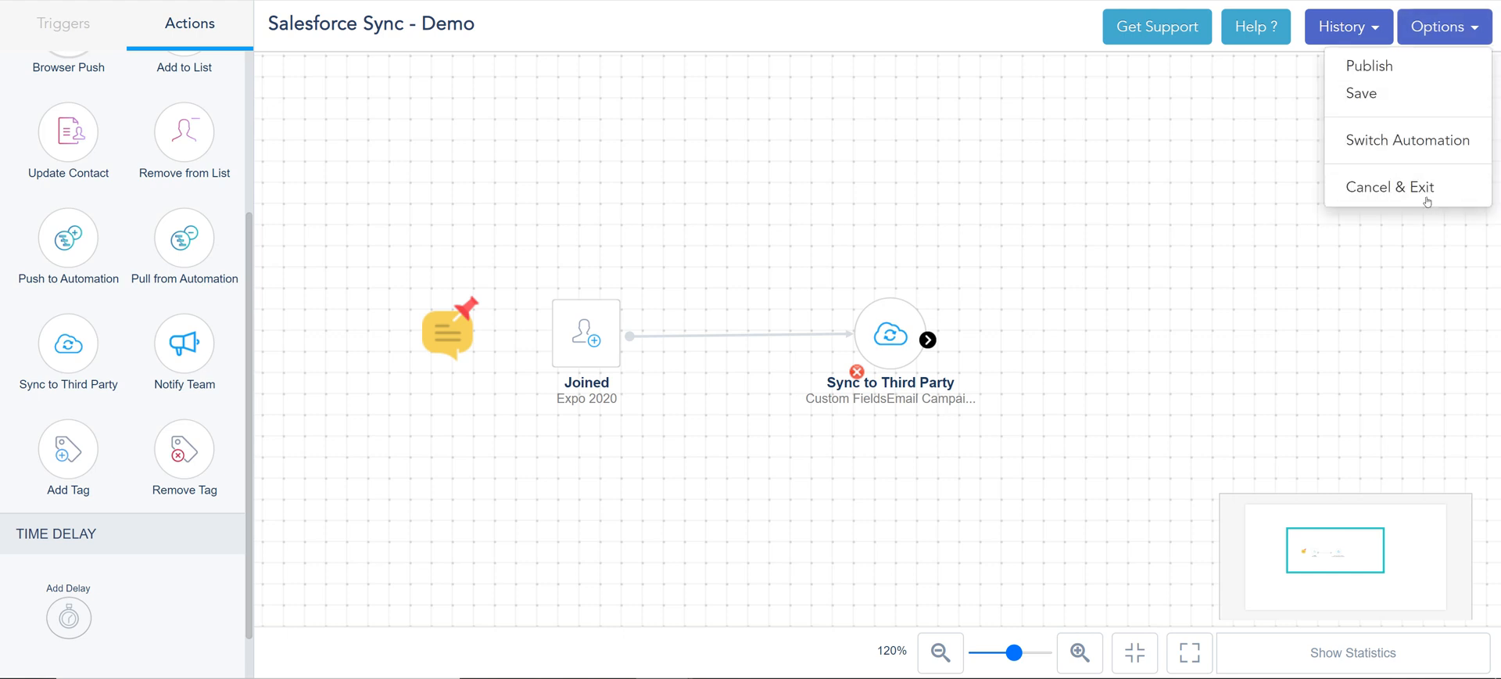
left_click(1362, 187)
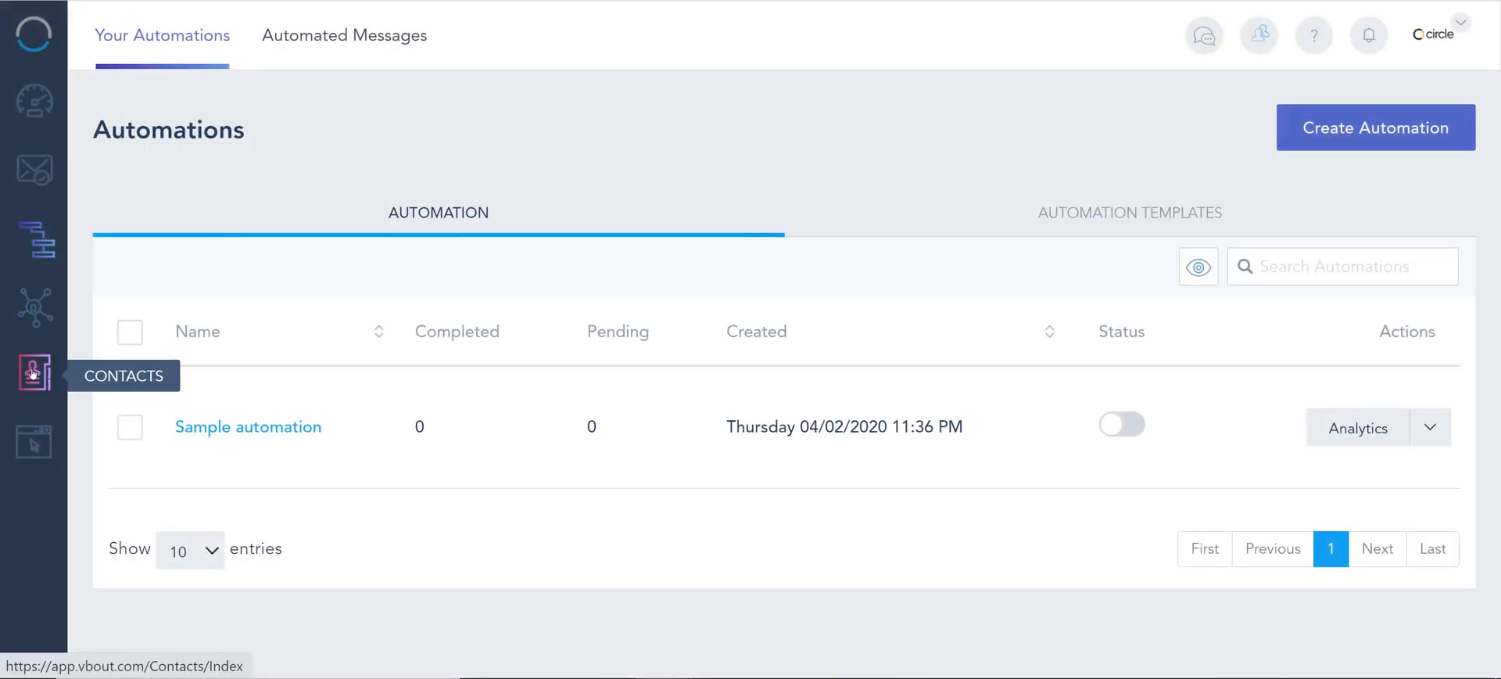
left_click(33, 373)
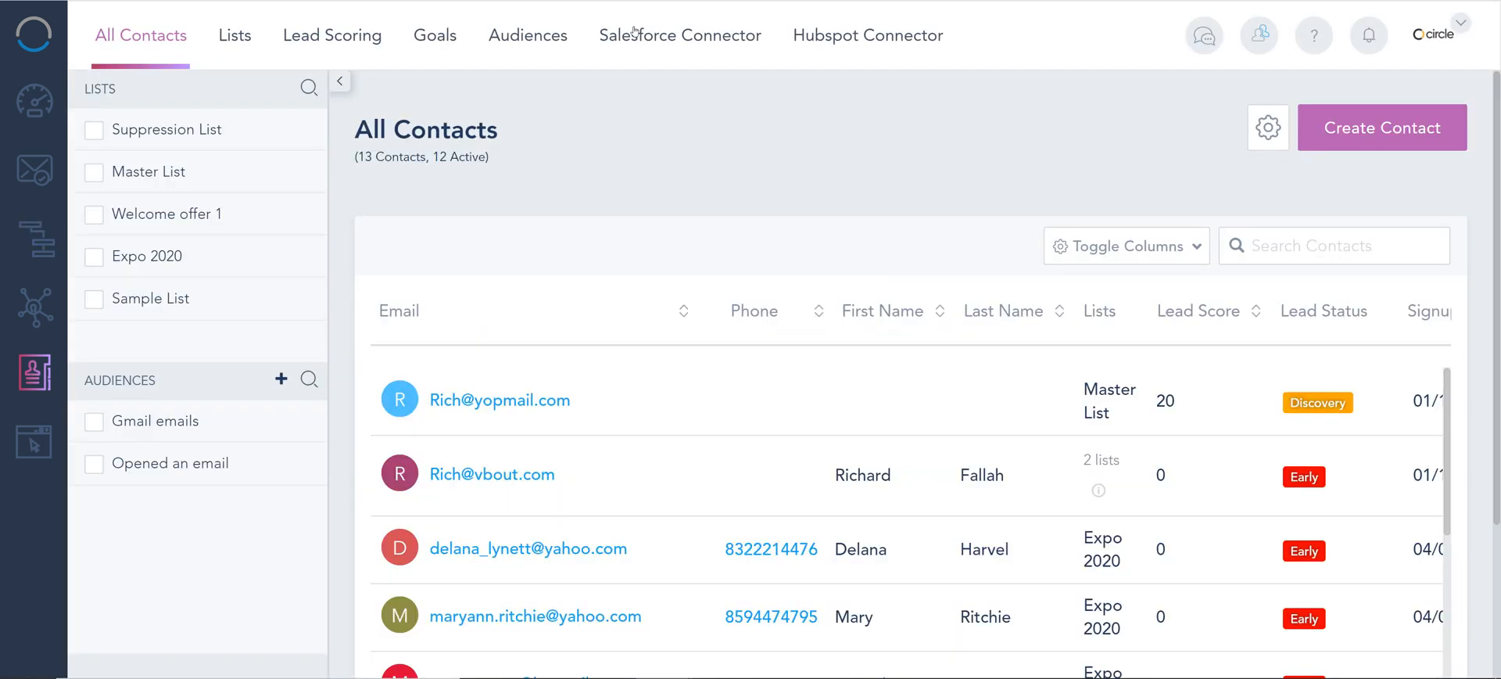
left_click(635, 31)
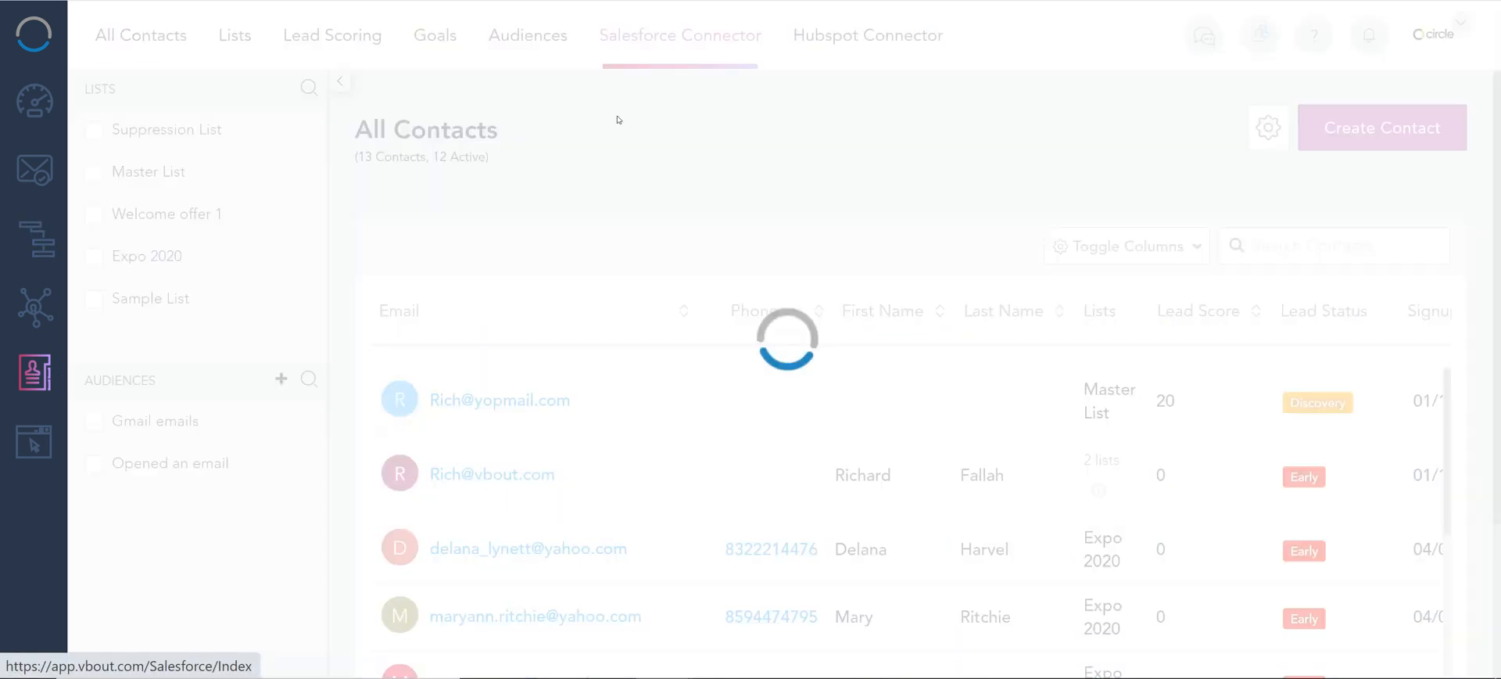